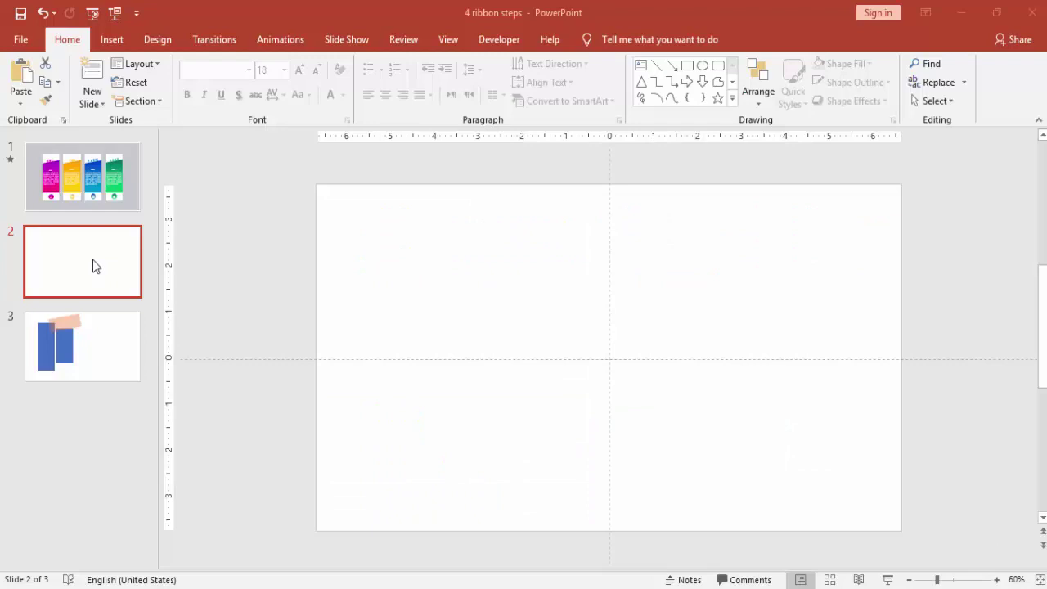
# Draw a rectangle on the left of slide 2 and size it 5" tall by 2" wide
pyautogui.click(113, 40)
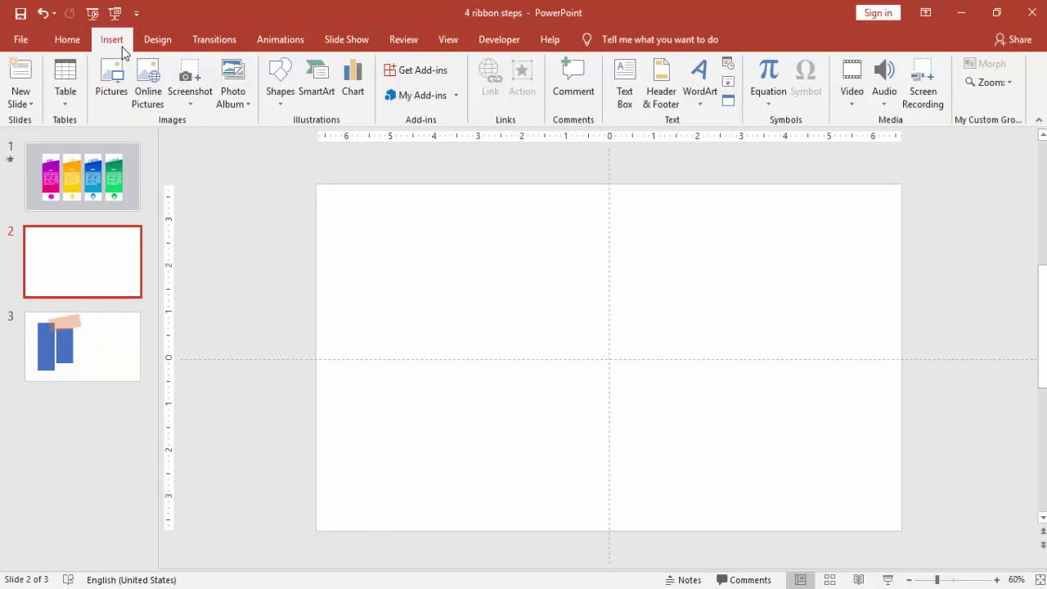
pyautogui.click(282, 104)
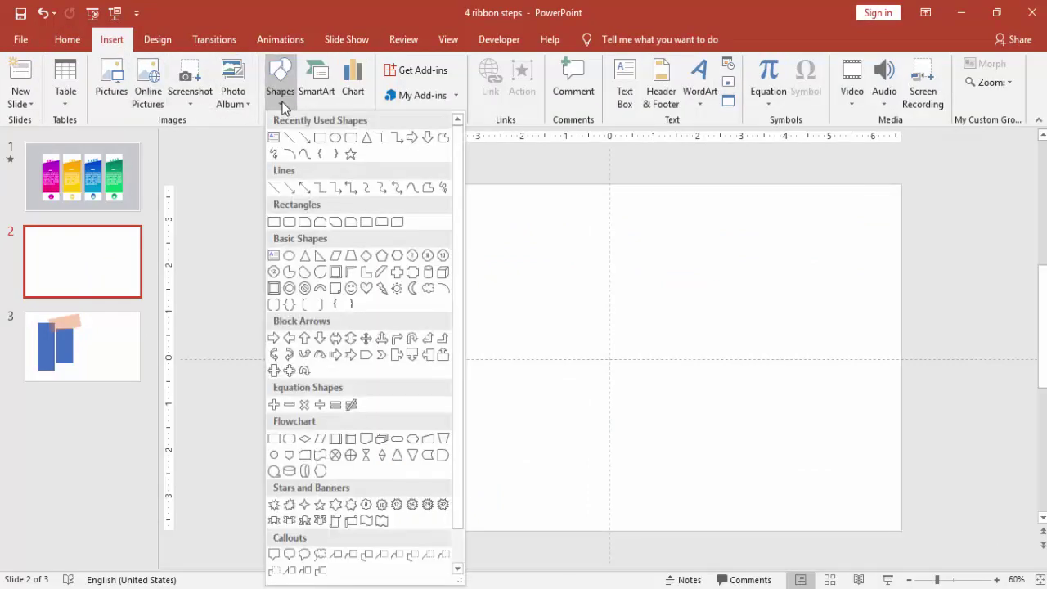
pyautogui.click(273, 223)
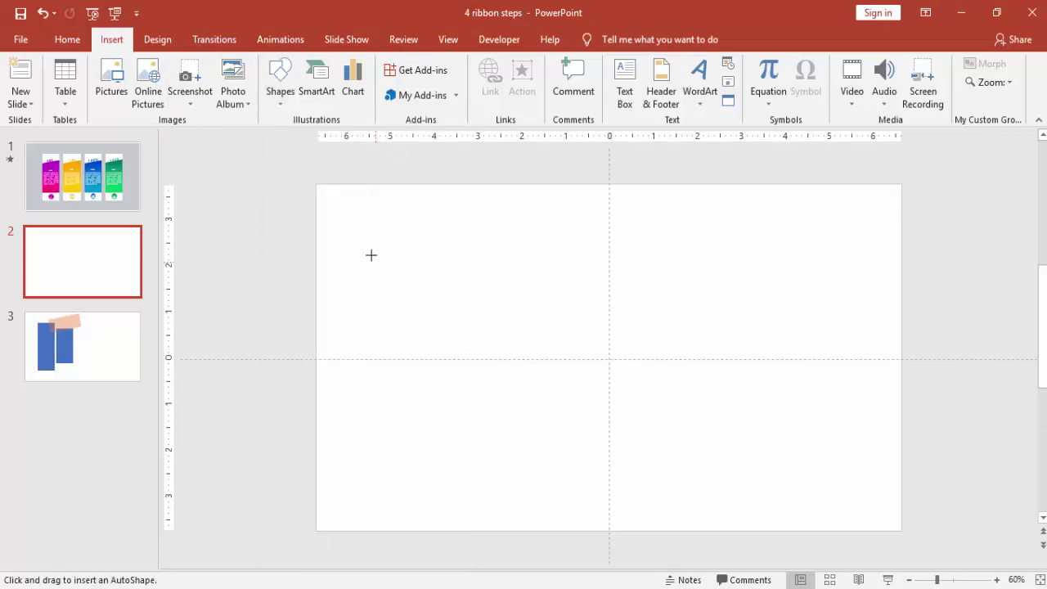
pyautogui.moveTo(370, 255); pyautogui.dragTo(458, 456)
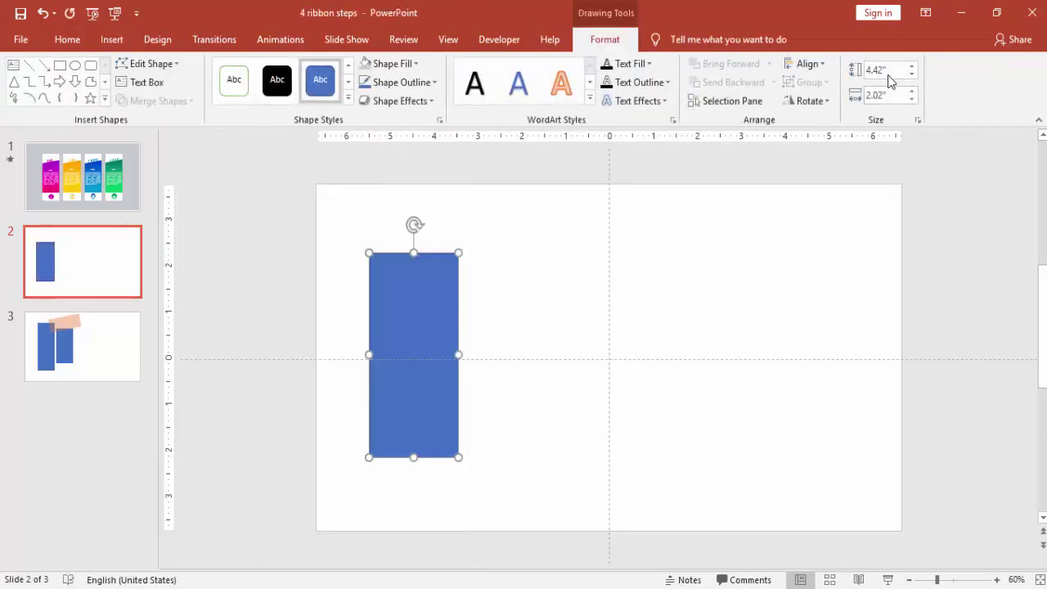
pyautogui.click(890, 80)
pyautogui.write('5')
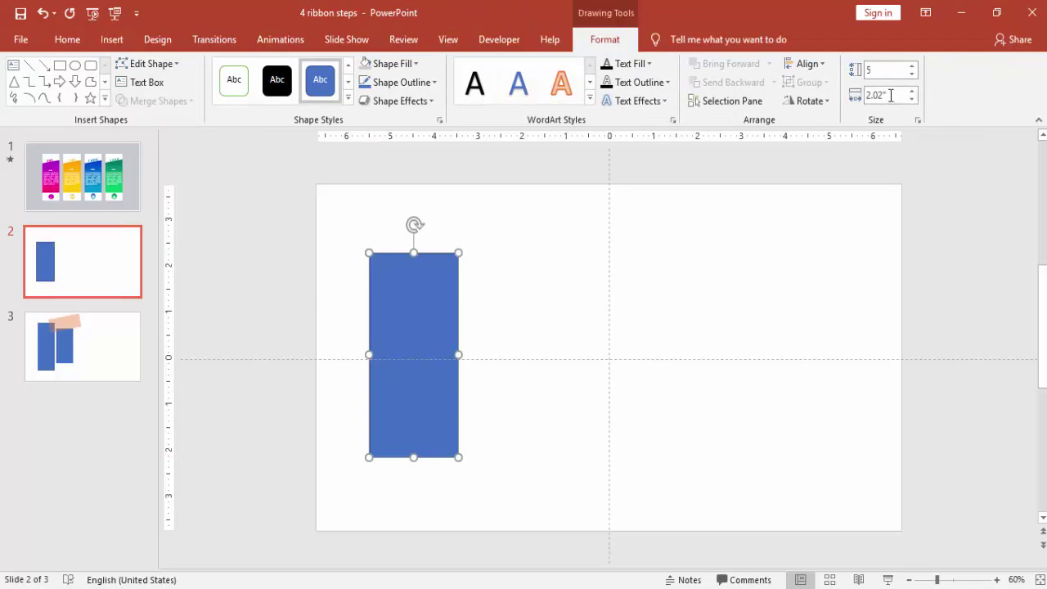
pyautogui.click(891, 96)
pyautogui.write('2')
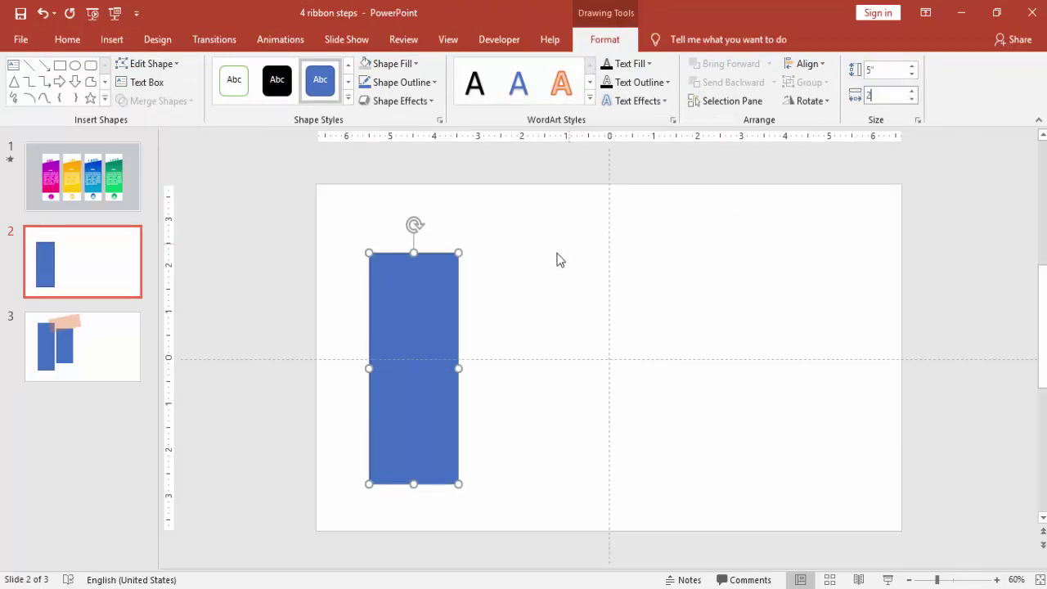
pyautogui.click(539, 266)
# Remove the rectangle's outline
pyautogui.doubleClick(414, 303)
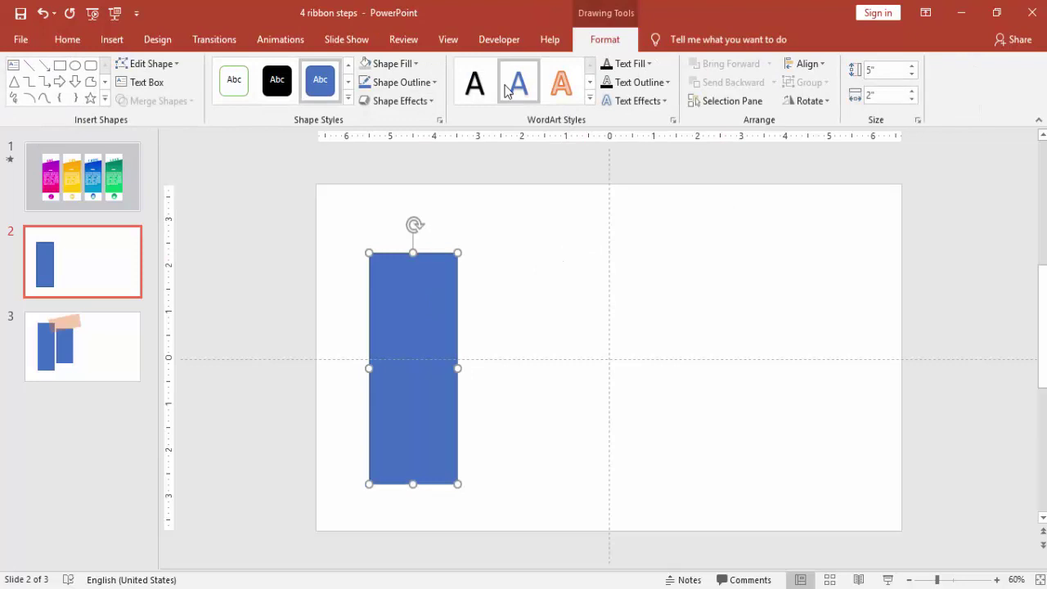
pyautogui.click(399, 83)
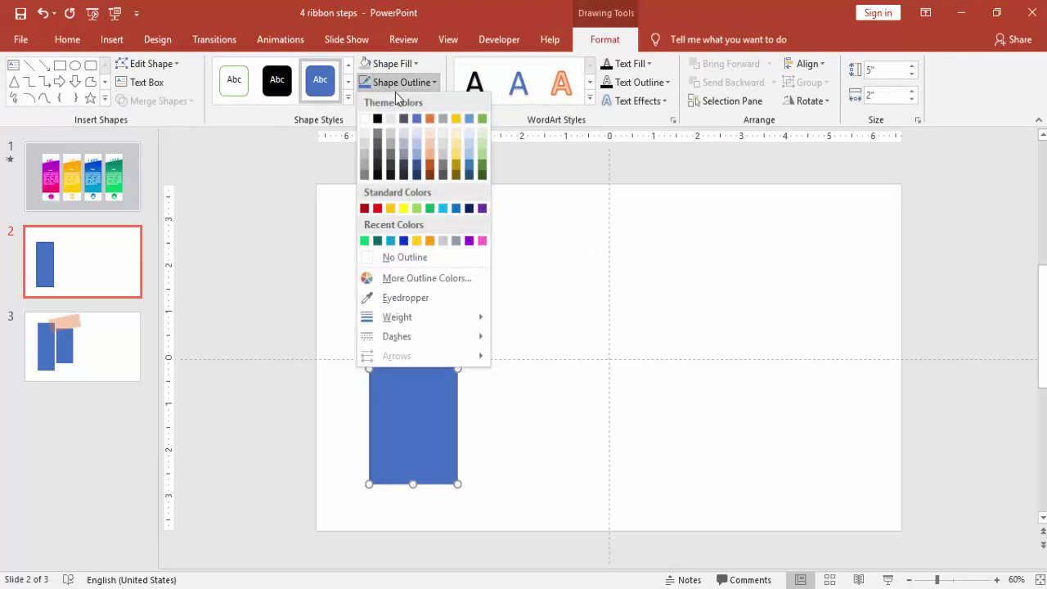
pyautogui.click(400, 260)
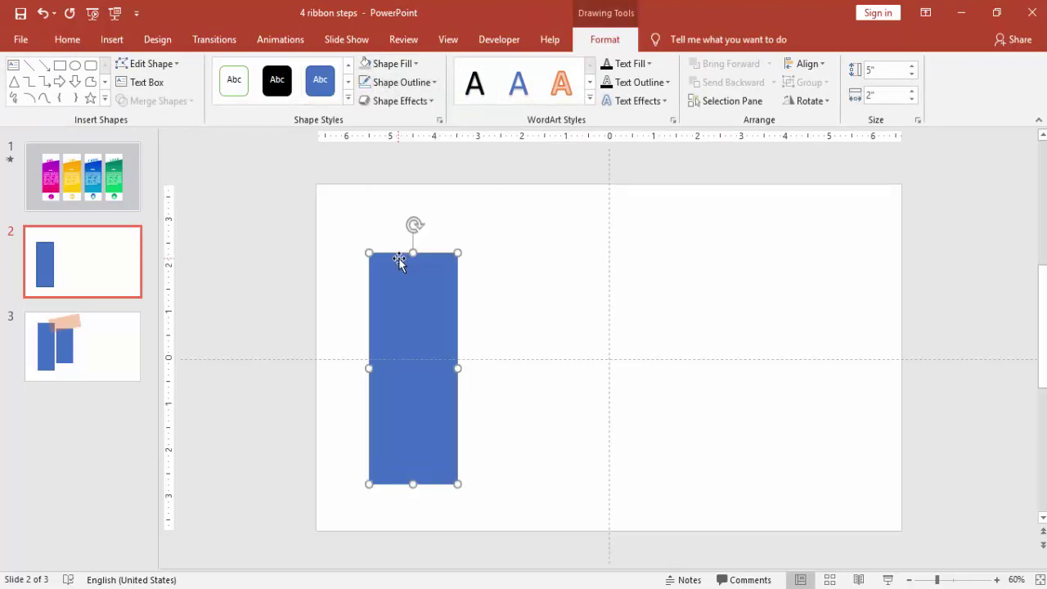
pyautogui.click(549, 275)
# Set the slide background colour to light grey
pyautogui.rightClick(547, 273)
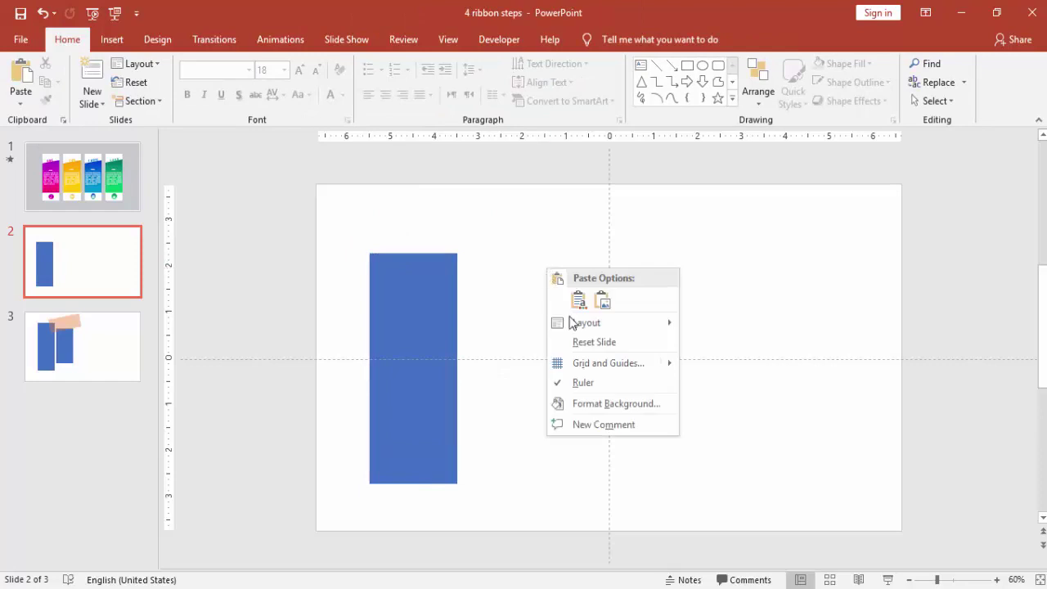
pyautogui.click(612, 404)
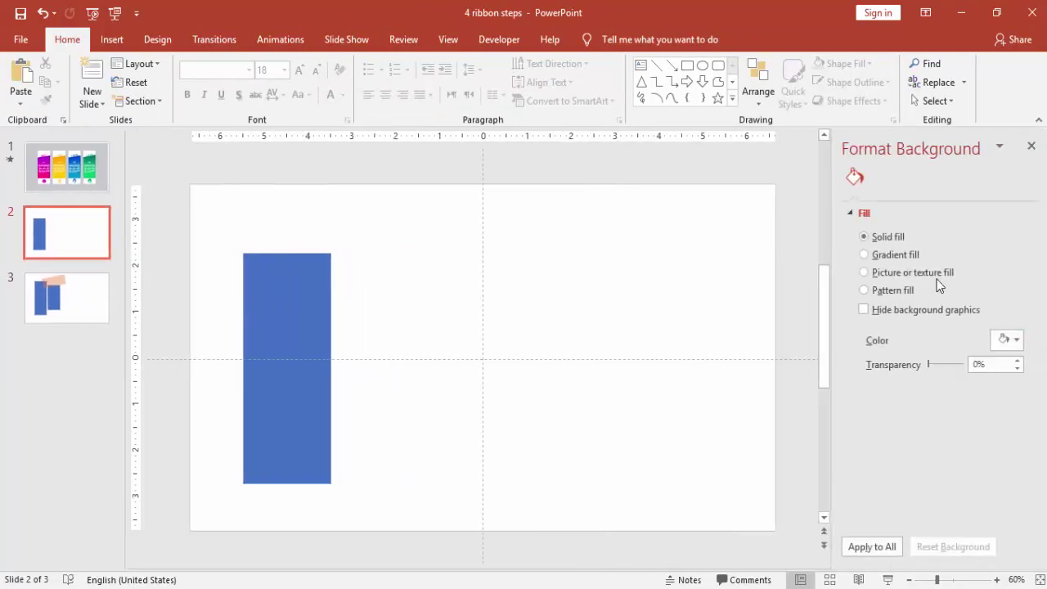
pyautogui.click(1008, 339)
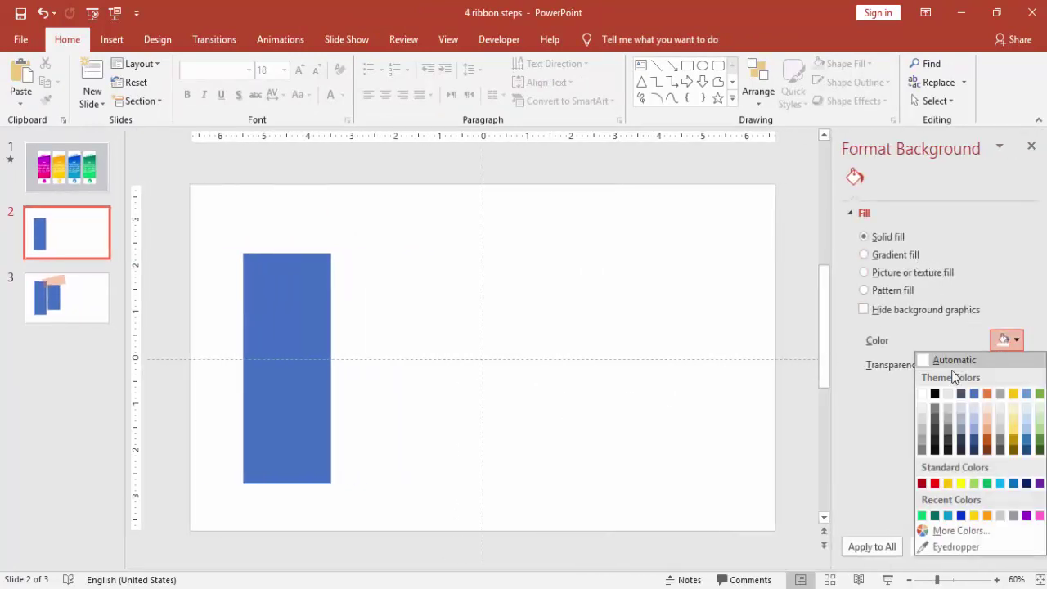
pyautogui.click(923, 424)
# Change the blue rectangle's fill to white
pyautogui.click(311, 291)
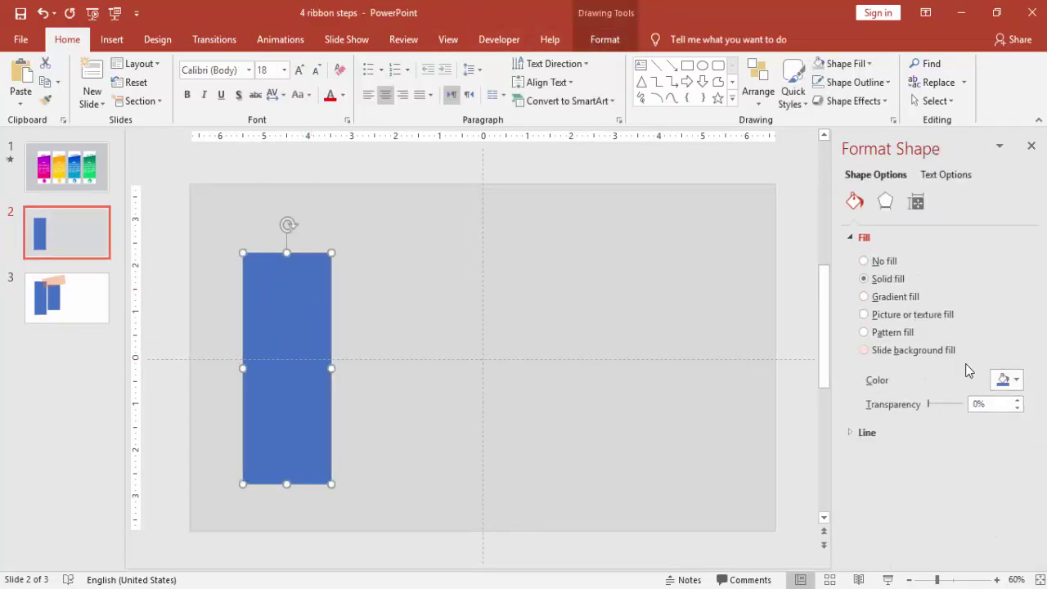
pyautogui.click(993, 379)
pyautogui.click(923, 418)
pyautogui.click(376, 318)
# Duplicate the white rectangle, move the copy to the right, and shorten it to 4" tall
pyautogui.click(279, 291)
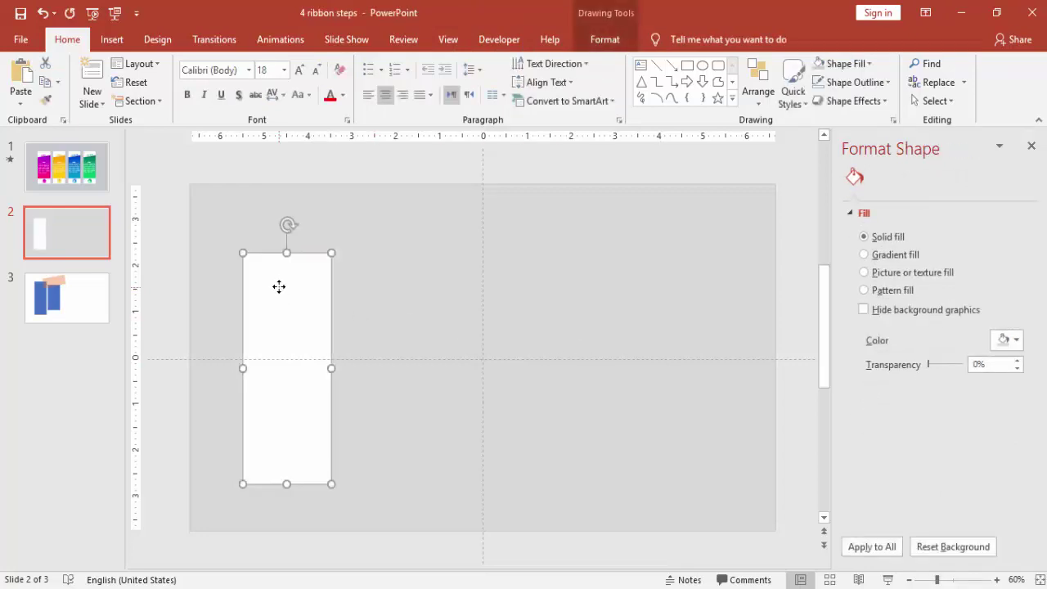
pyautogui.hotkey('ctrl', 'd')
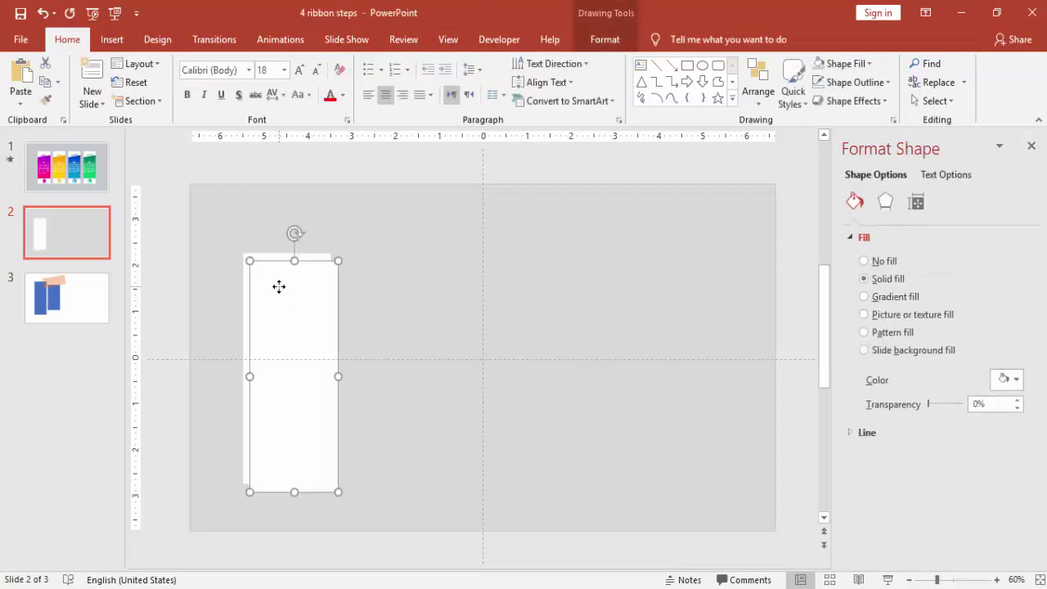
pyautogui.moveTo(295, 287); pyautogui.dragTo(392, 277)
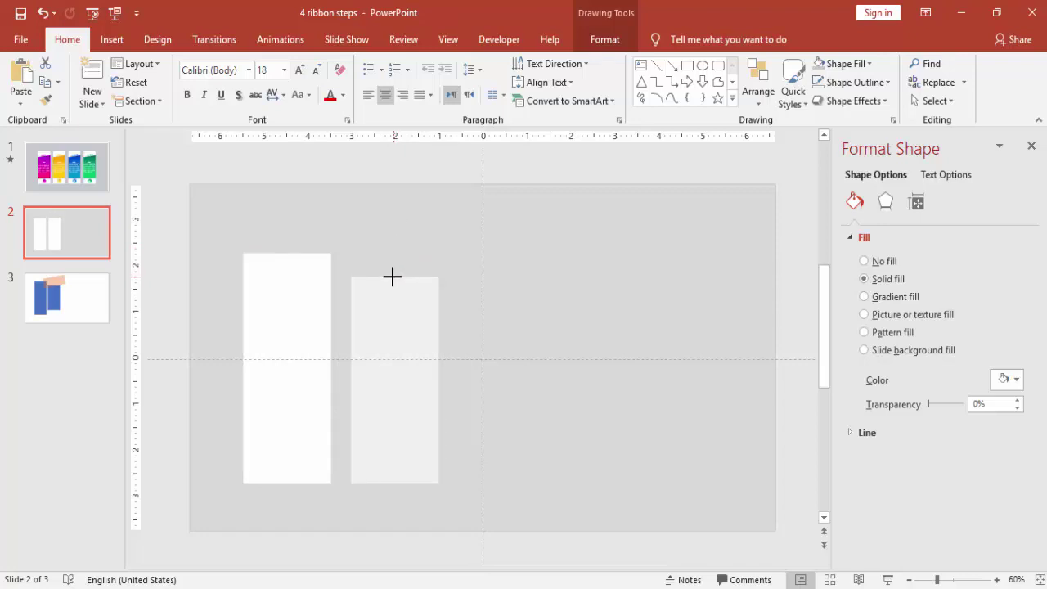
pyautogui.moveTo(392, 277); pyautogui.dragTo(392, 277)
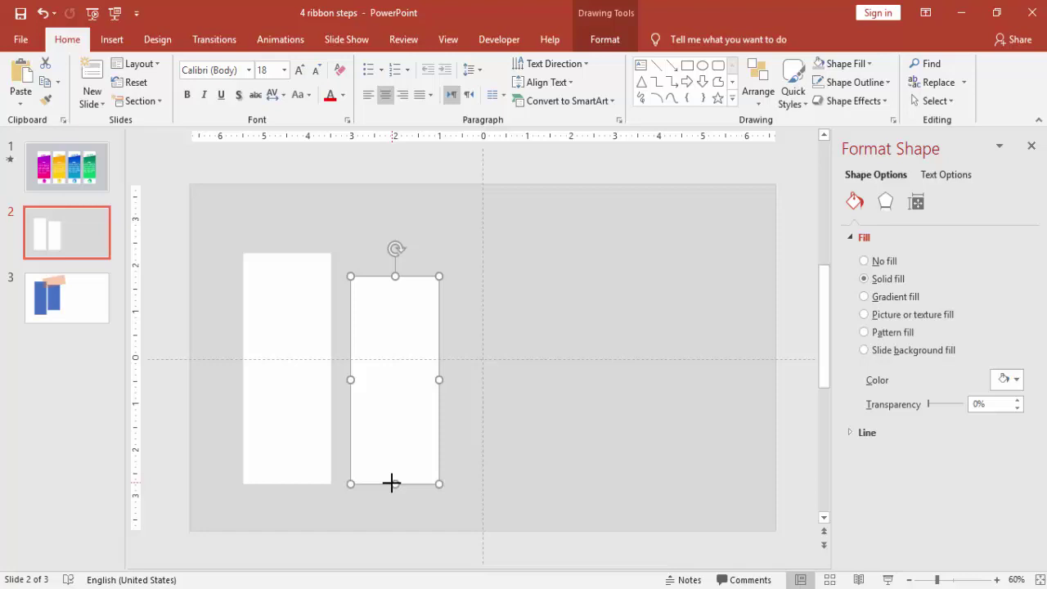
pyautogui.moveTo(391, 483); pyautogui.dragTo(391, 460)
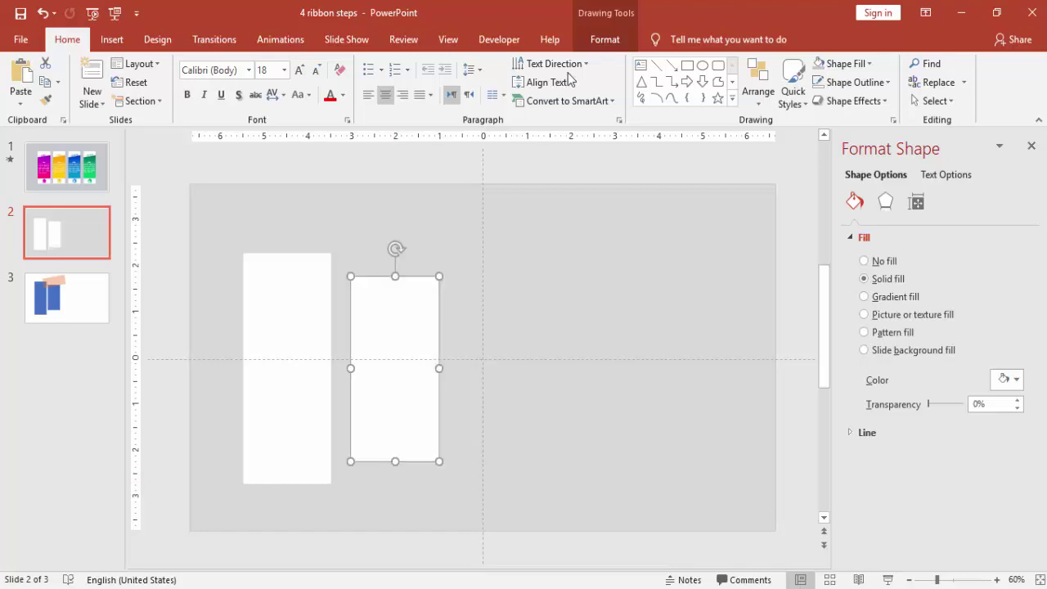
pyautogui.click(606, 42)
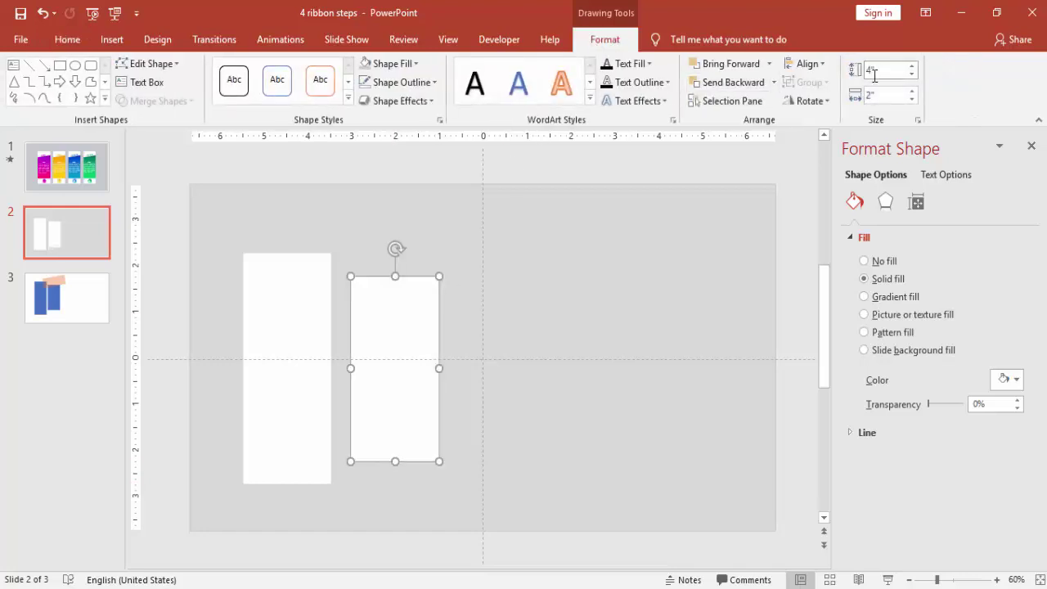
pyautogui.click(552, 252)
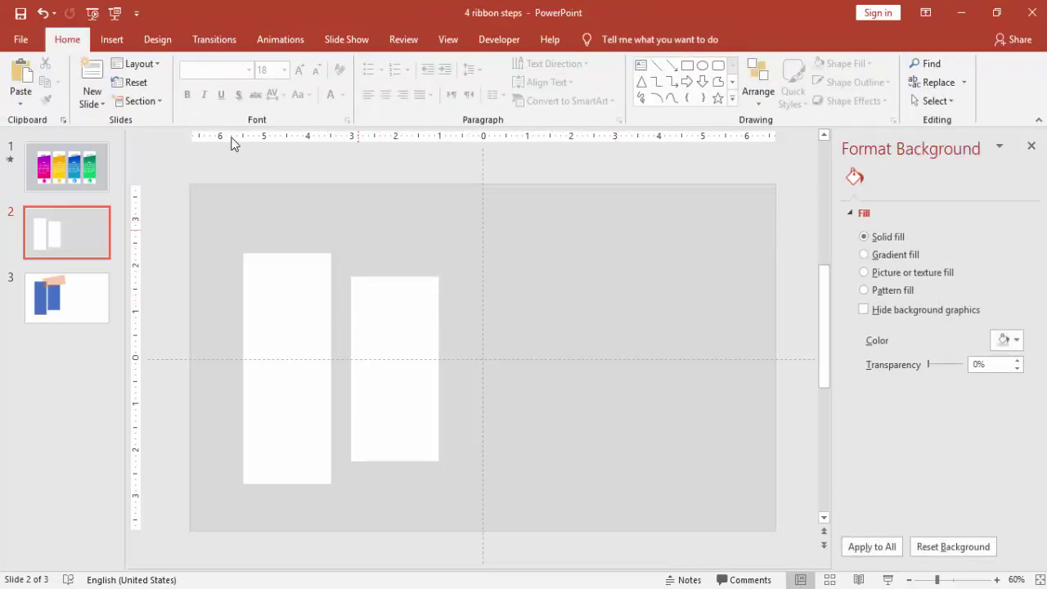
# Draw a wide rectangle across the card tops, 48% transparent with no outline
pyautogui.click(111, 40)
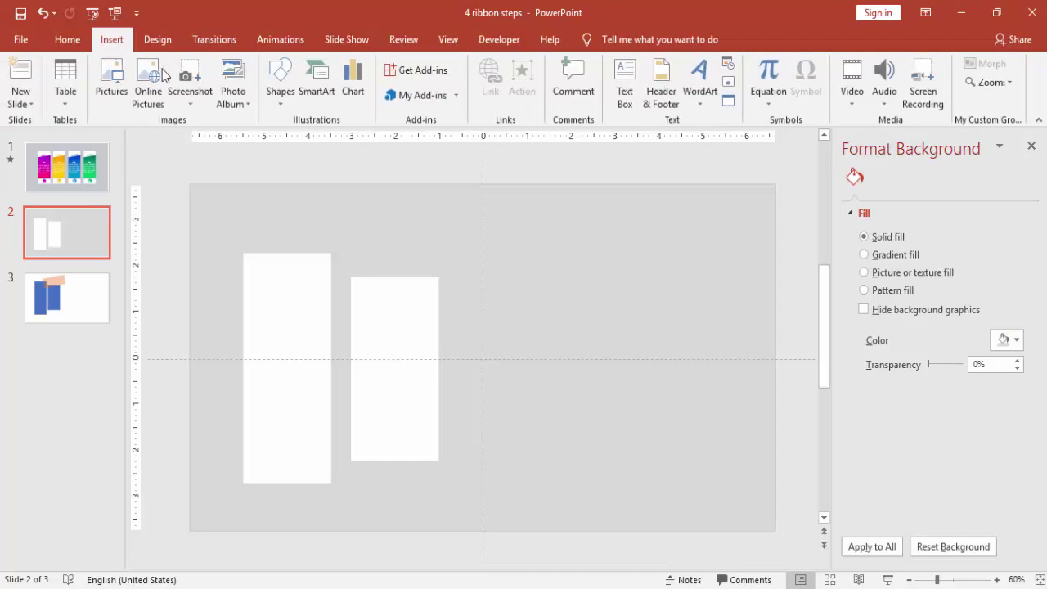
pyautogui.click(281, 106)
pyautogui.click(318, 139)
pyautogui.moveTo(298, 213)
pyautogui.mouseDown()
pyautogui.moveTo(387, 318)
pyautogui.moveTo(456, 306)
pyautogui.mouseUp()
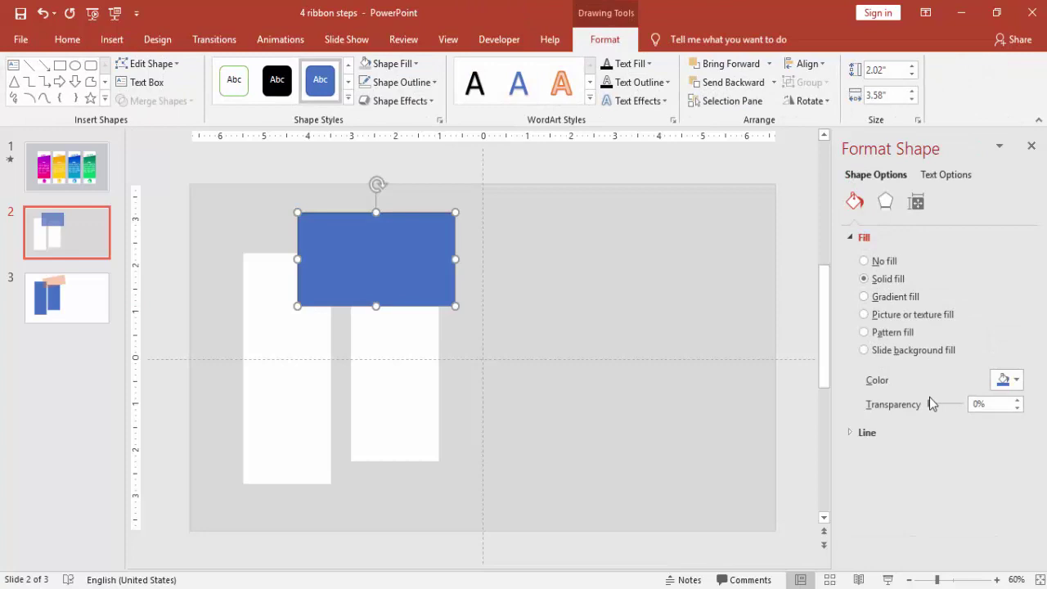
pyautogui.moveTo(929, 405); pyautogui.dragTo(945, 404)
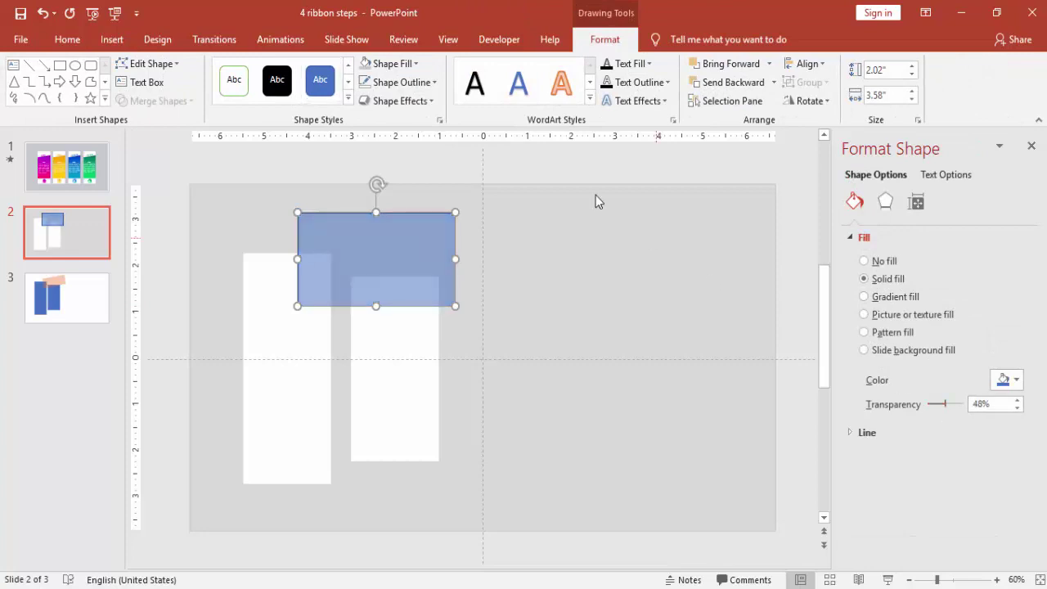
pyautogui.click(431, 82)
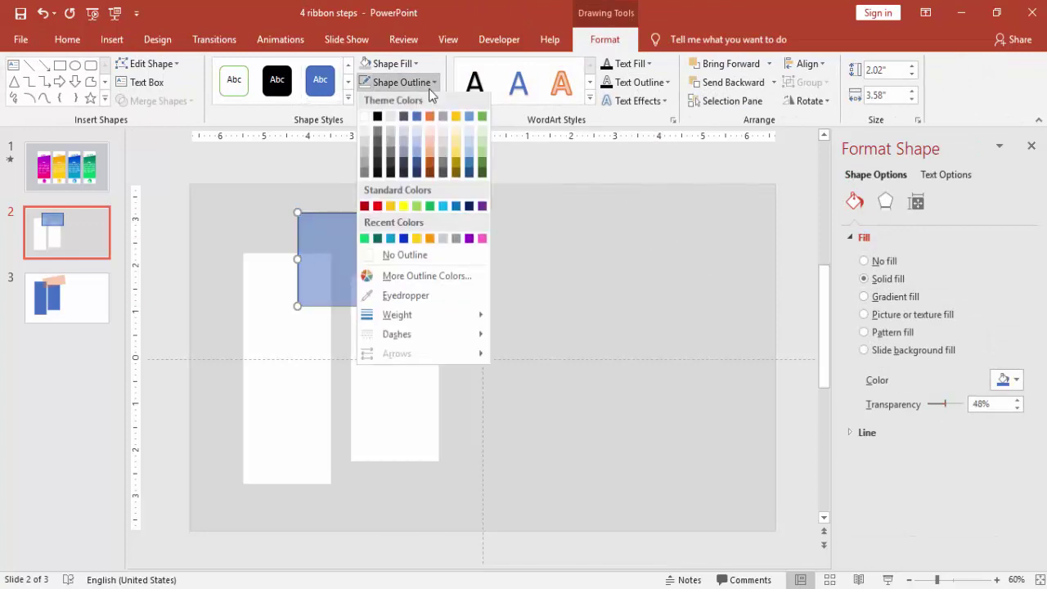
pyautogui.click(430, 255)
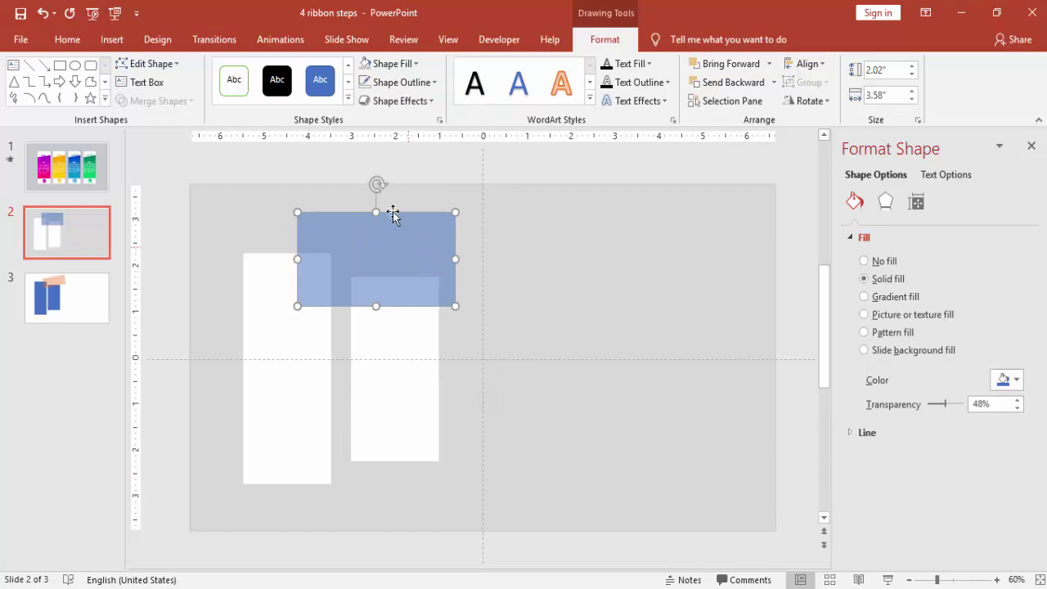
# Shorten the translucent rectangle and tilt it counter-clockwise across the right card's top
pyautogui.moveTo(377, 212); pyautogui.dragTo(374, 230)
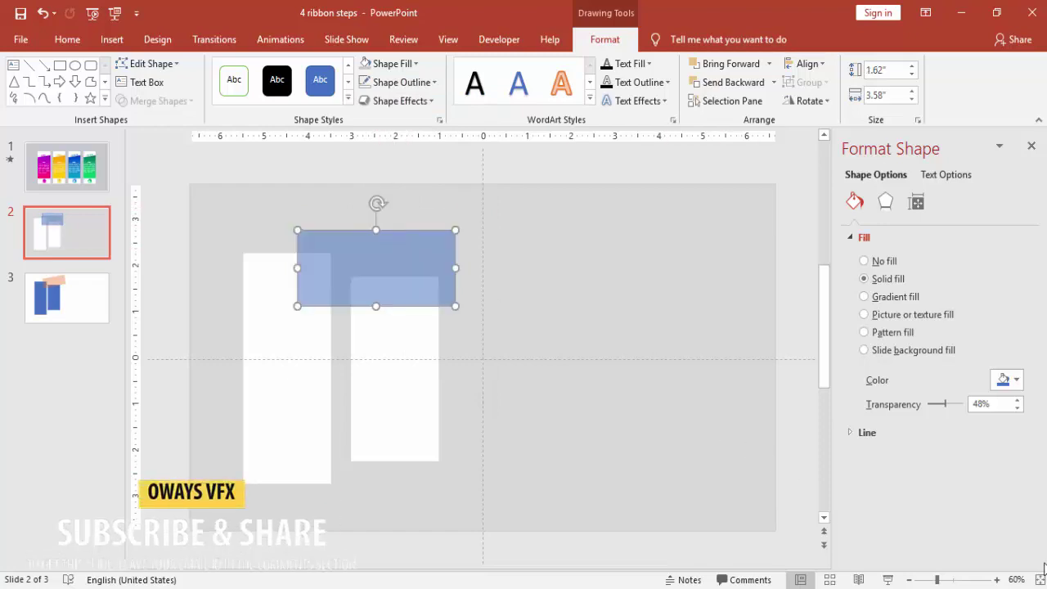
pyautogui.click(965, 579)
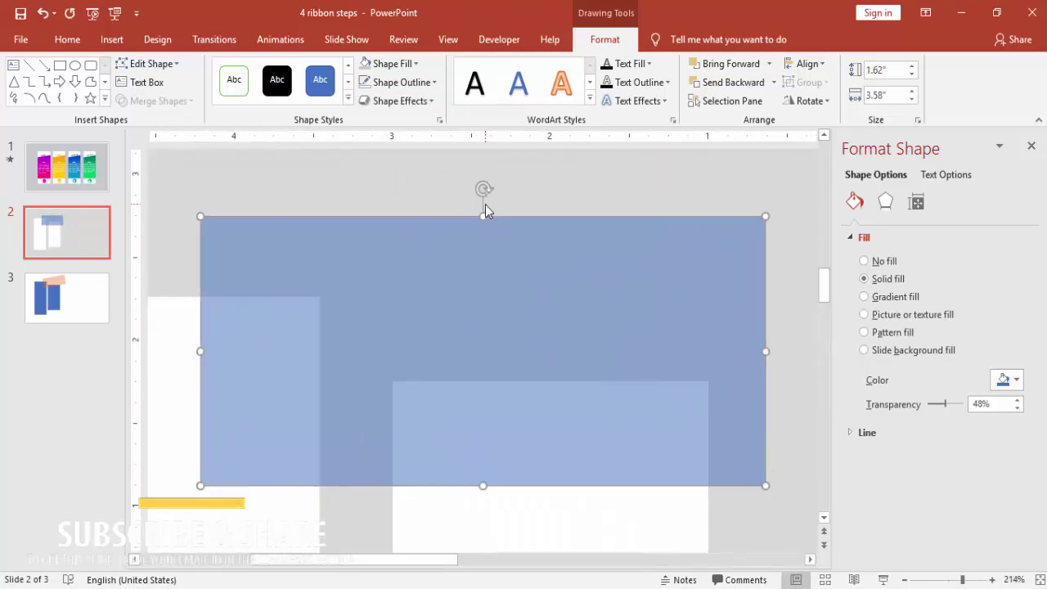
pyautogui.moveTo(483, 192); pyautogui.dragTo(439, 198)
pyautogui.moveTo(452, 255); pyautogui.dragTo(471, 333)
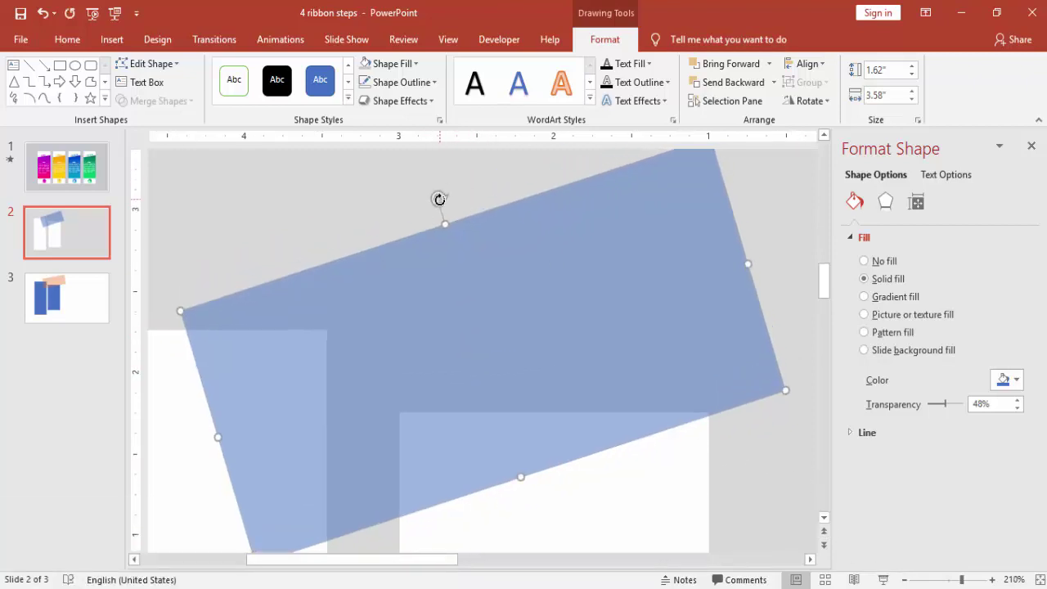
pyautogui.moveTo(440, 199); pyautogui.dragTo(460, 201)
pyautogui.moveTo(479, 346); pyautogui.dragTo(477, 313)
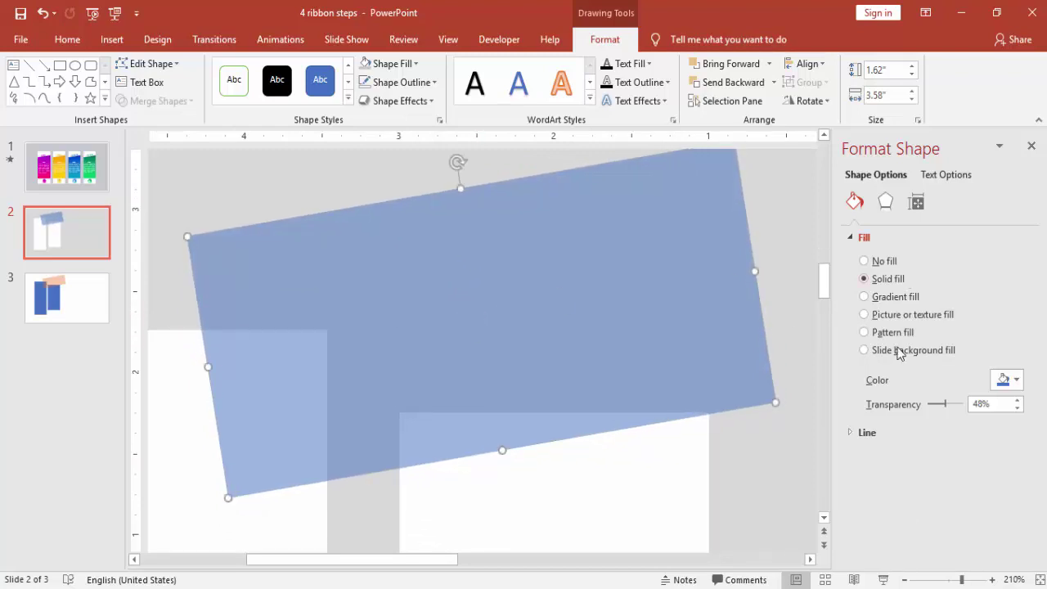
# Nudge the tilted bar into final position with Ctrl+arrow keys and zoom out to check it
pyautogui.click(972, 579)
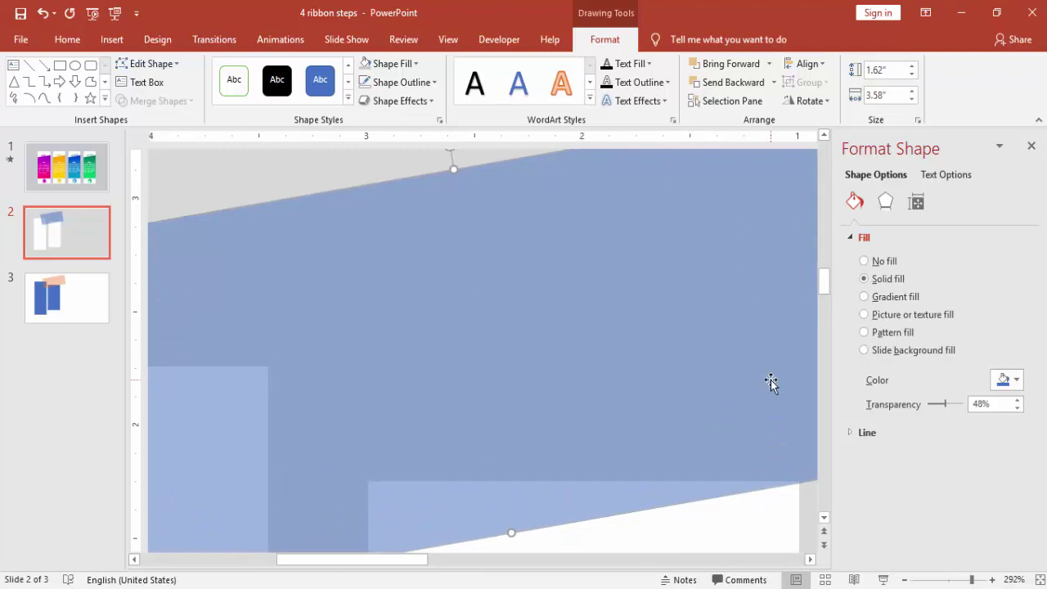
pyautogui.hotkey('ctrl', 'Up')
pyautogui.hotkey('ctrl', 'Up')
pyautogui.hotkey('ctrl', 'Up')
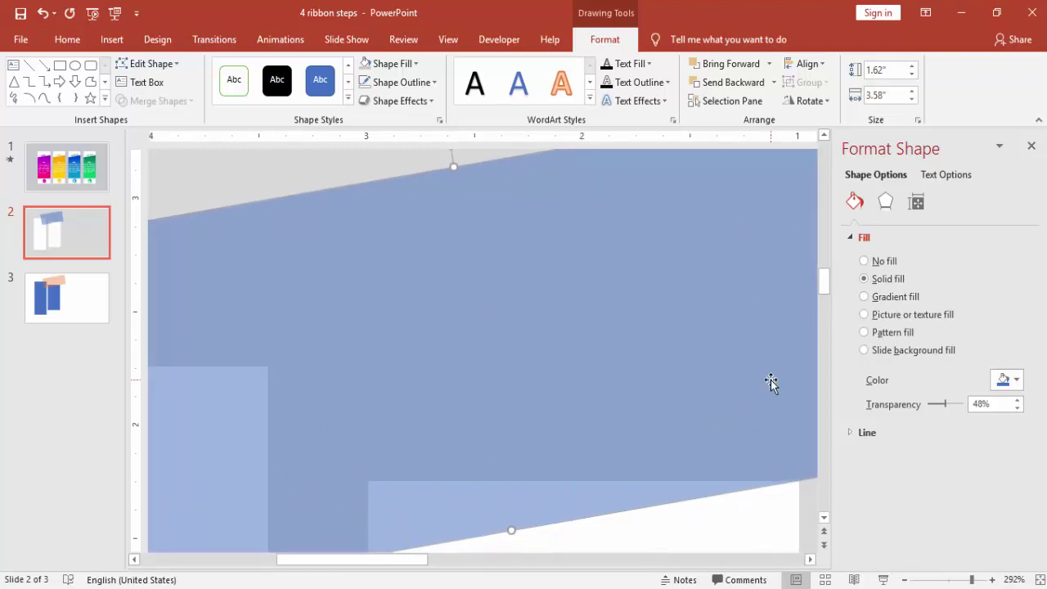
pyautogui.hotkey('ctrl', 'Down')
pyautogui.hotkey('ctrl', 'Up')
pyautogui.hotkey('ctrl', 'Up')
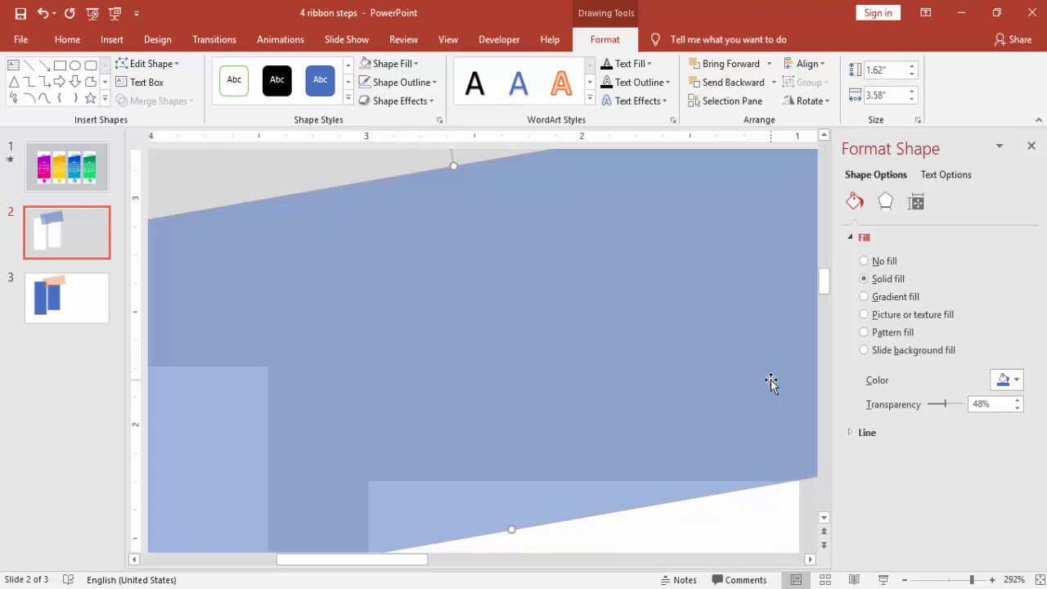
pyautogui.hotkey('ctrl', 'Down')
pyautogui.hotkey('ctrl', 'Down')
pyautogui.hotkey('ctrl', 'Down')
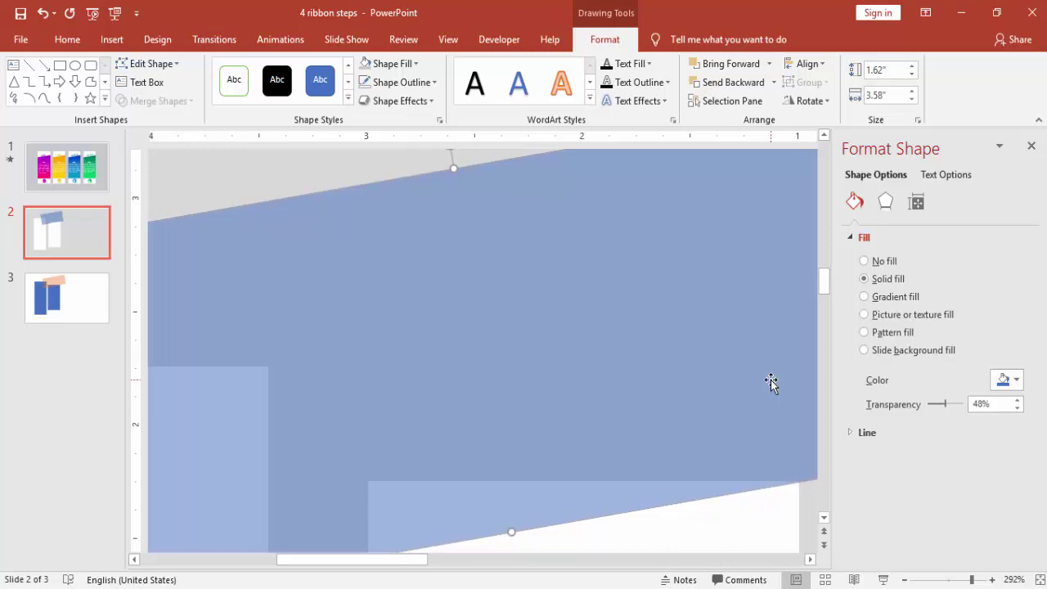
pyautogui.click(904, 579)
pyautogui.click(905, 579)
pyautogui.click(905, 579)
pyautogui.click(905, 579)
pyautogui.click(904, 579)
pyautogui.click(904, 579)
pyautogui.click(904, 579)
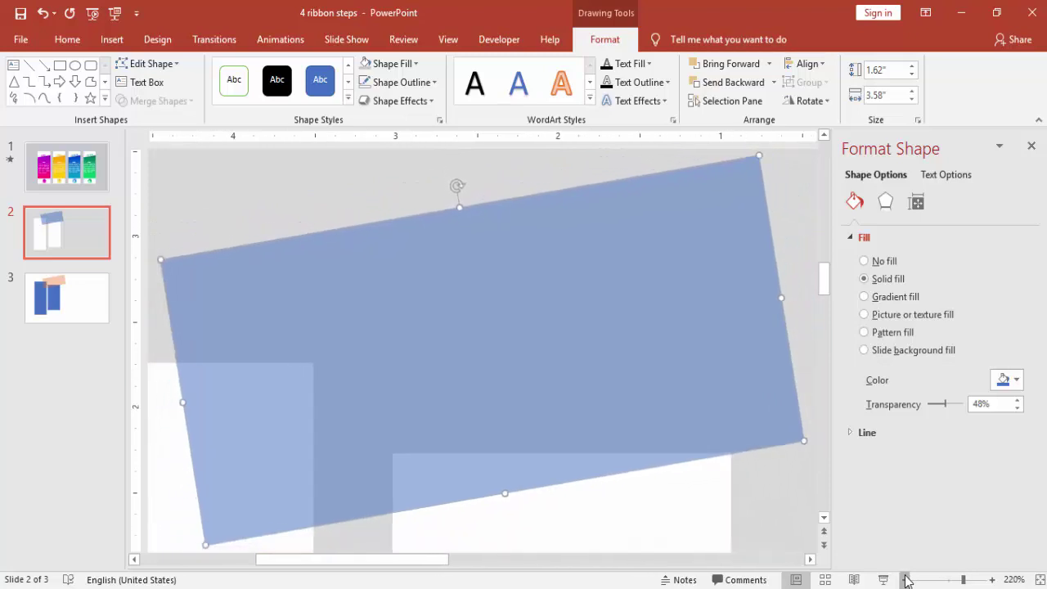
pyautogui.click(904, 579)
pyautogui.click(905, 579)
pyautogui.click(904, 579)
pyautogui.click(904, 579)
pyautogui.click(905, 579)
pyautogui.click(904, 579)
pyautogui.click(905, 579)
pyautogui.click(905, 579)
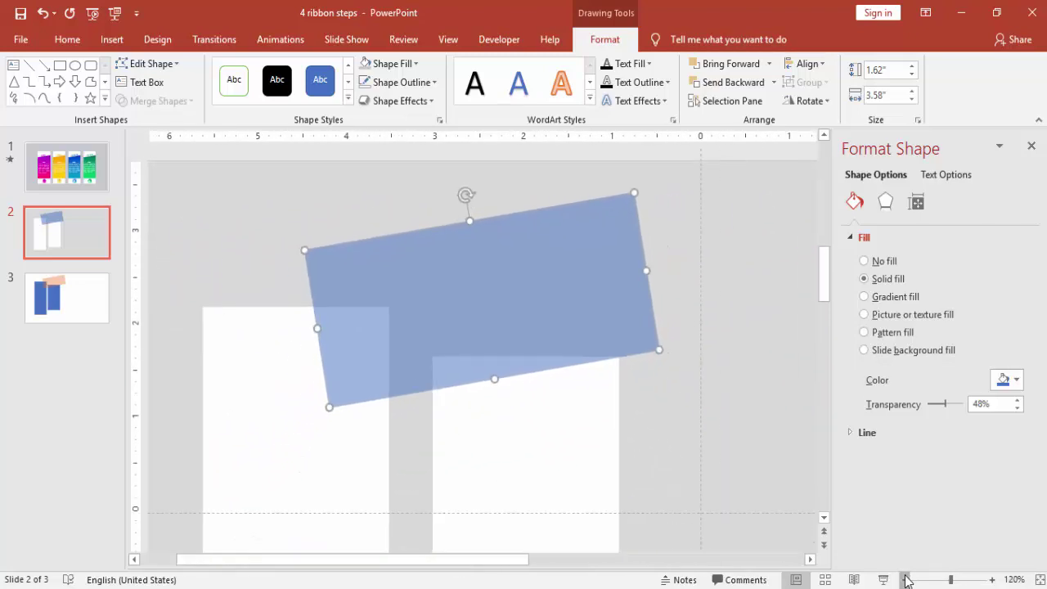
pyautogui.click(904, 579)
# Select the right white rectangle, then the blue bar, and apply Merge Shapes > Subtract
pyautogui.click(626, 386)
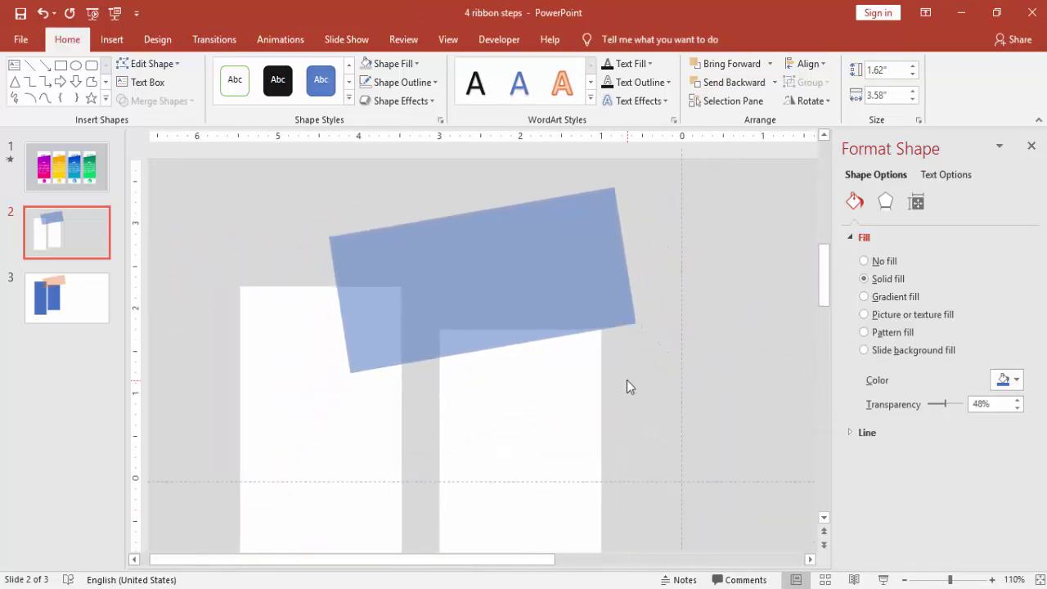
pyautogui.click(556, 424)
pyautogui.keyDown('shift'); pyautogui.click(576, 323); pyautogui.keyUp('shift')
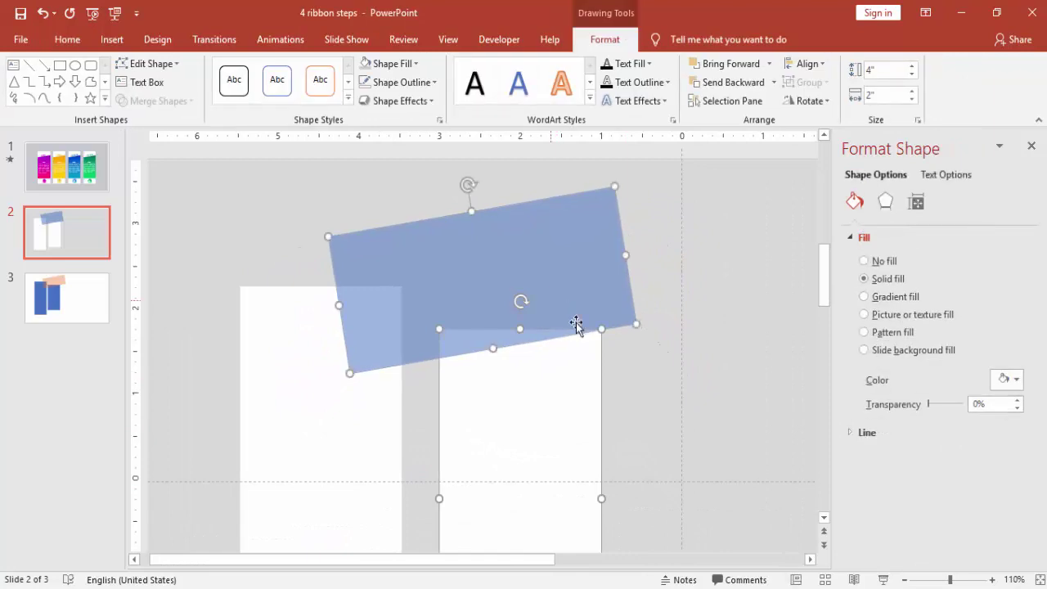
pyautogui.click(905, 580)
pyautogui.click(905, 580)
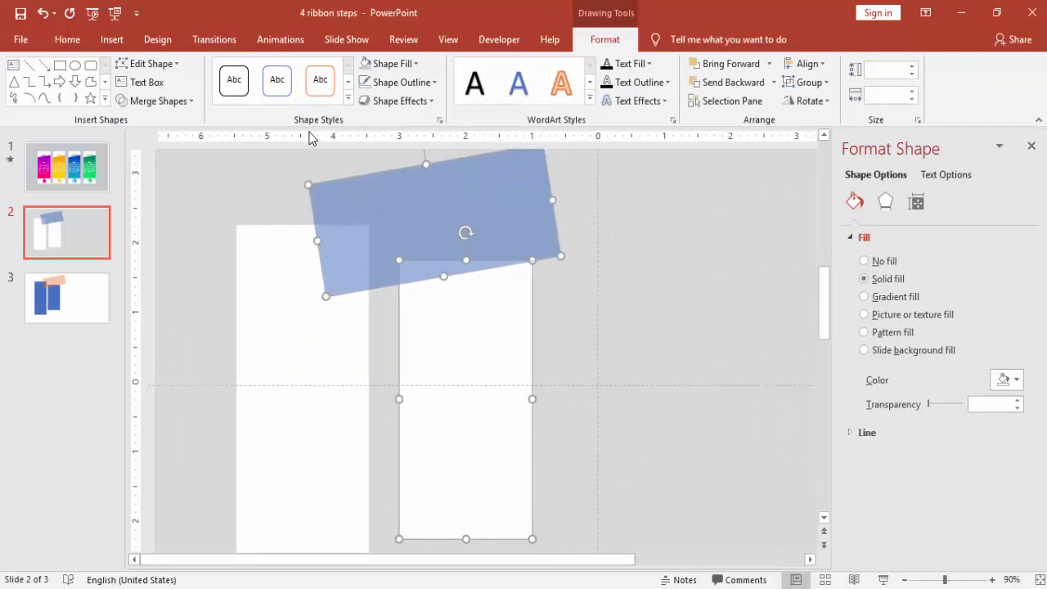
pyautogui.click(583, 315)
pyautogui.click(527, 337)
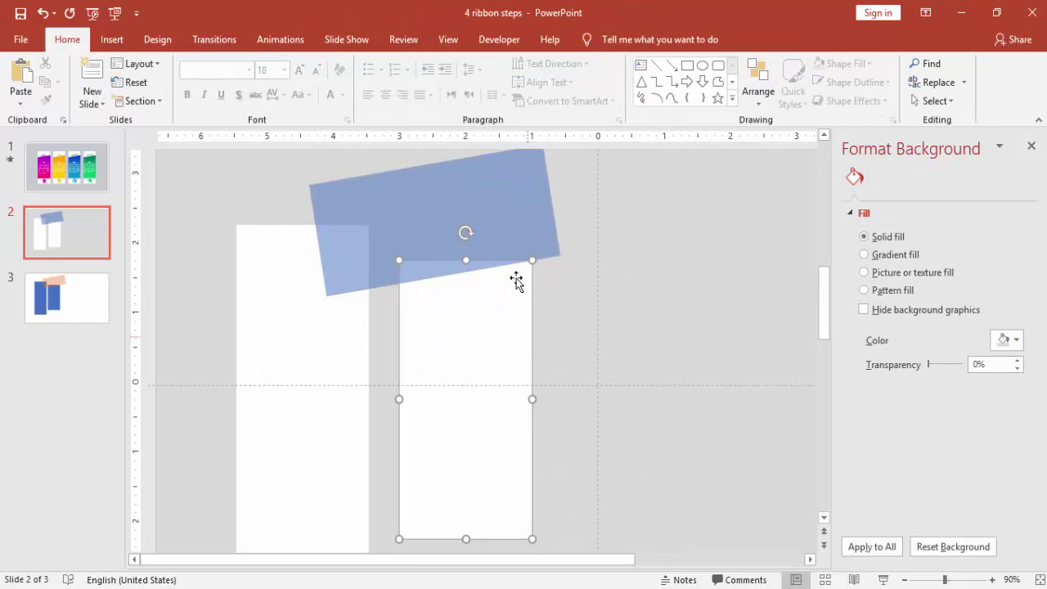
pyautogui.keyDown('shift'); pyautogui.click(498, 187); pyautogui.keyUp('shift')
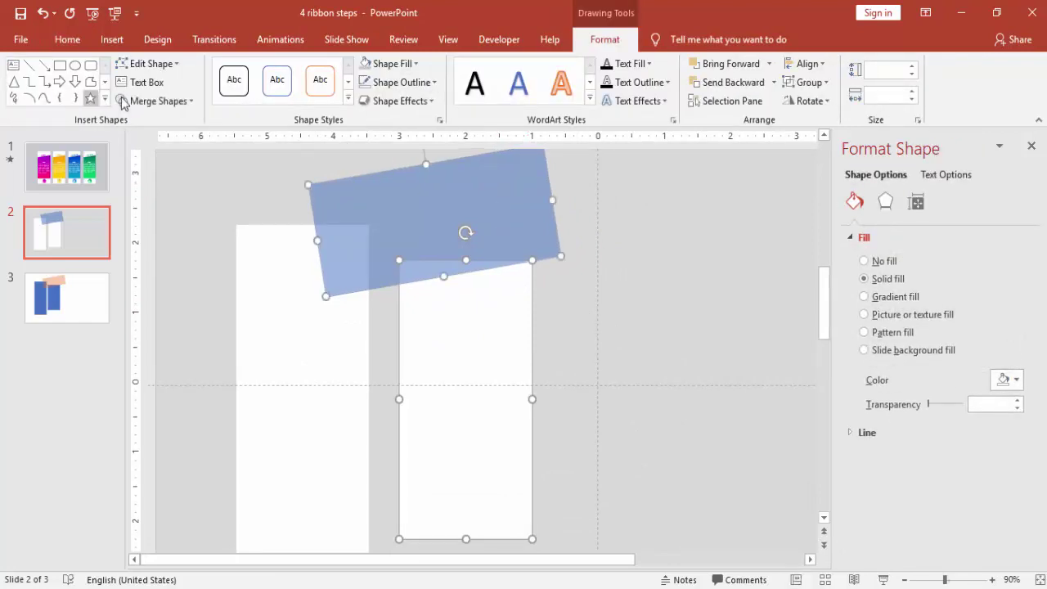
pyautogui.click(147, 101)
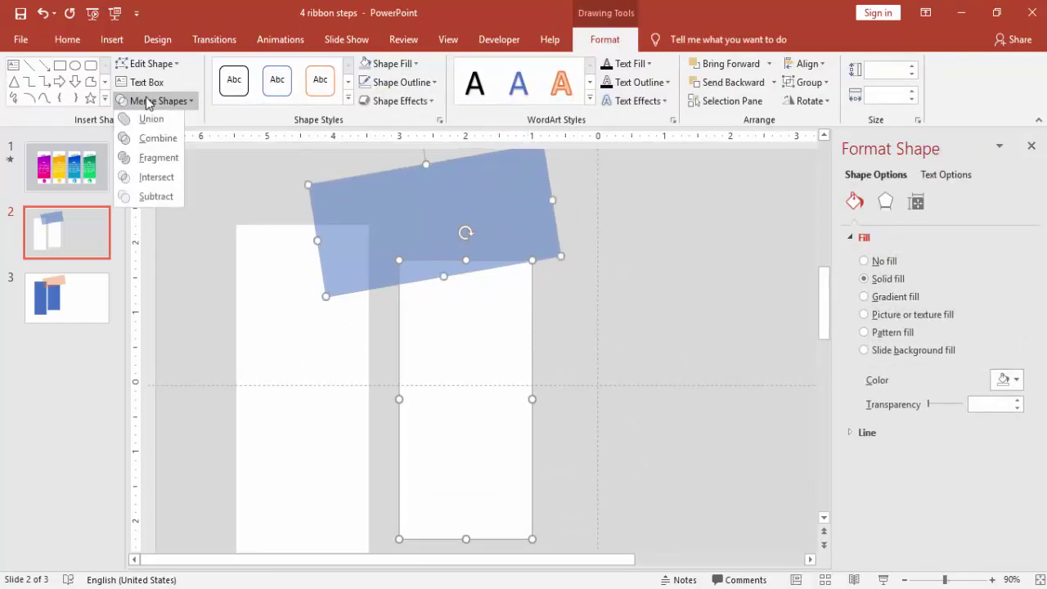
pyautogui.click(156, 199)
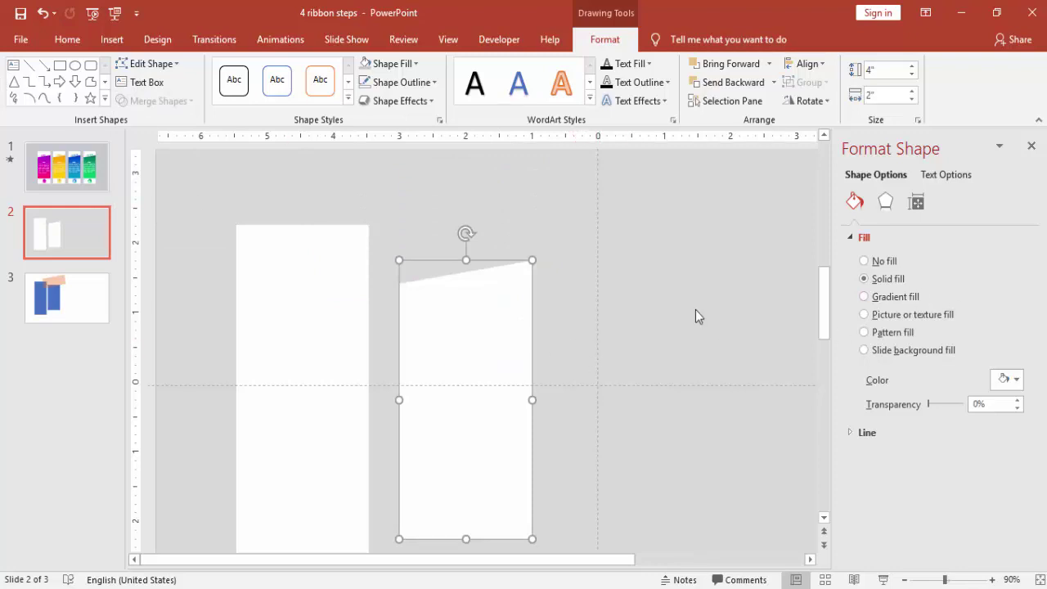
# Give the cut shape a linear gradient fill with a pink first stop
pyautogui.click(893, 298)
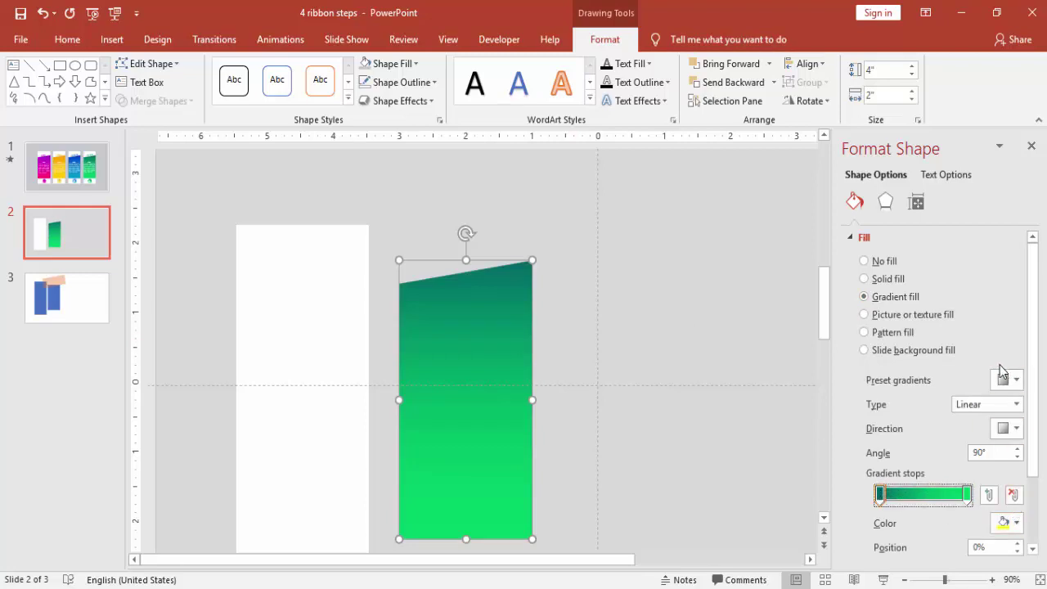
pyautogui.click(978, 404)
pyautogui.click(991, 420)
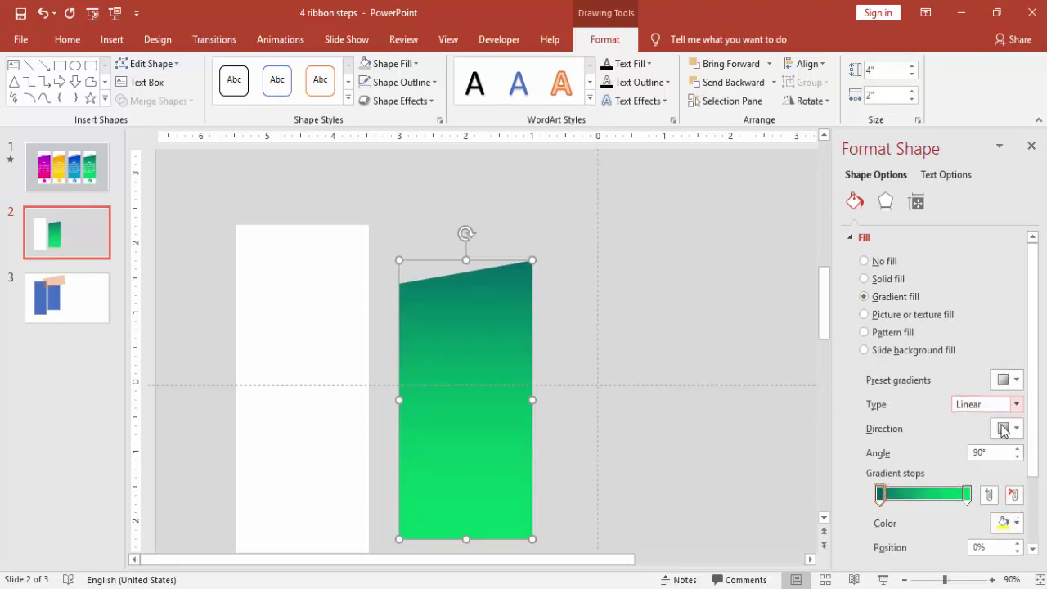
pyautogui.click(1006, 428)
pyautogui.click(1009, 432)
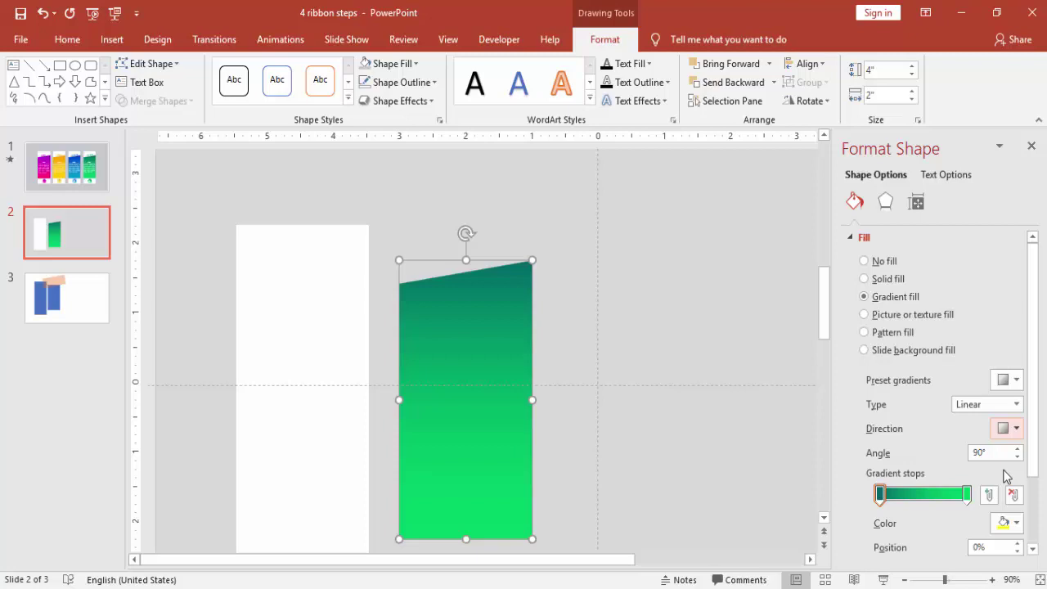
pyautogui.click(1007, 523)
pyautogui.click(958, 486)
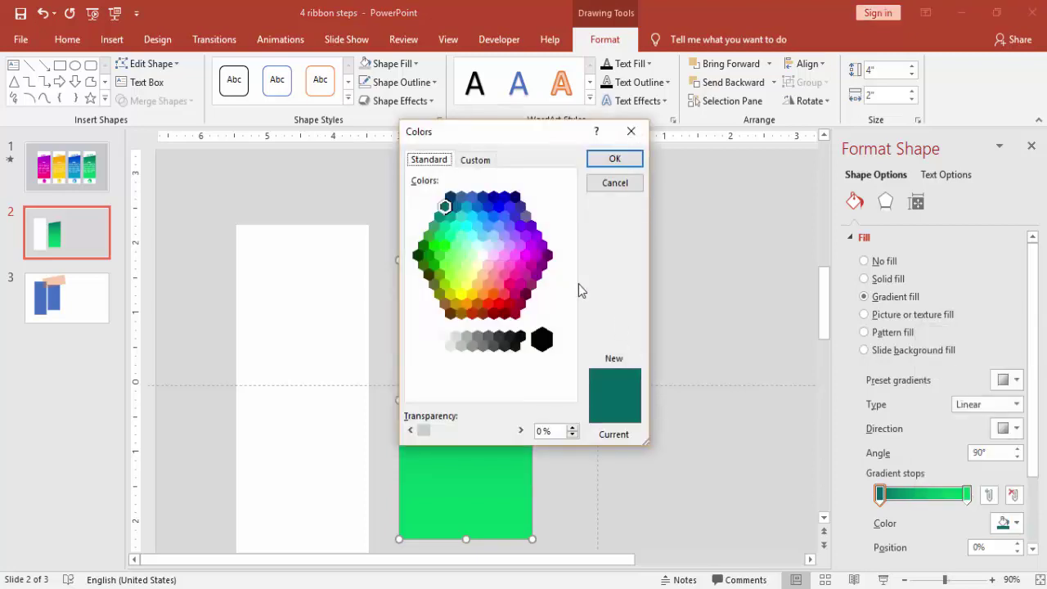
pyautogui.click(510, 284)
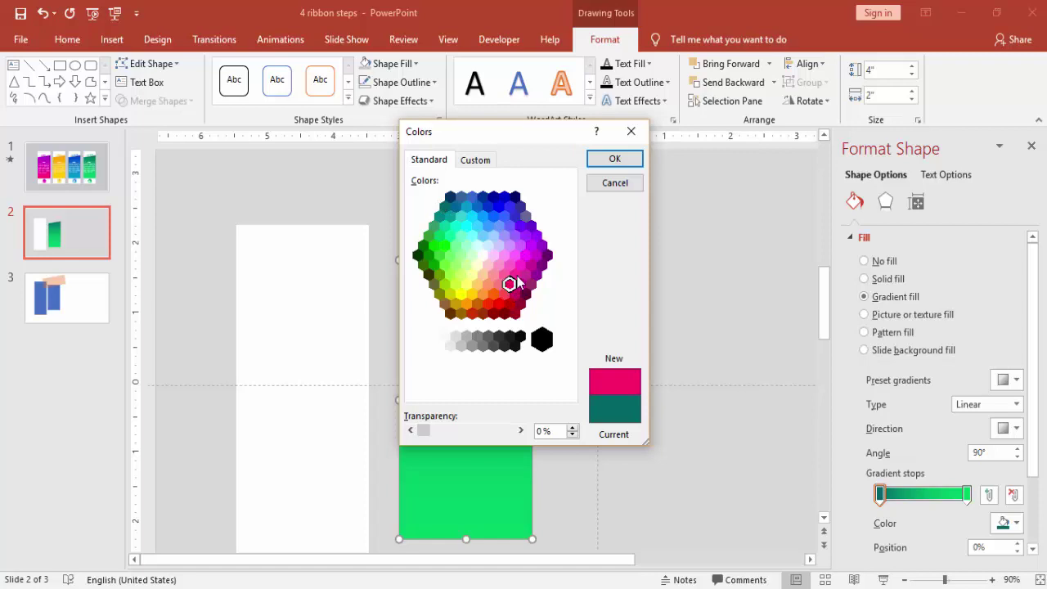
pyautogui.click(620, 161)
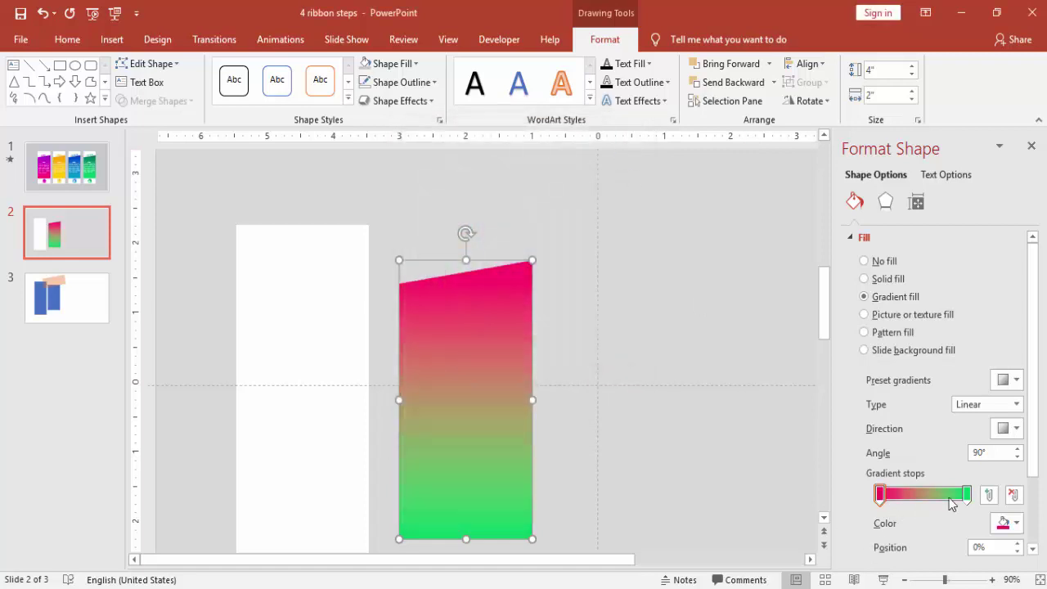
# Set the gradient's end stop to magenta
pyautogui.click(968, 495)
pyautogui.click(1005, 522)
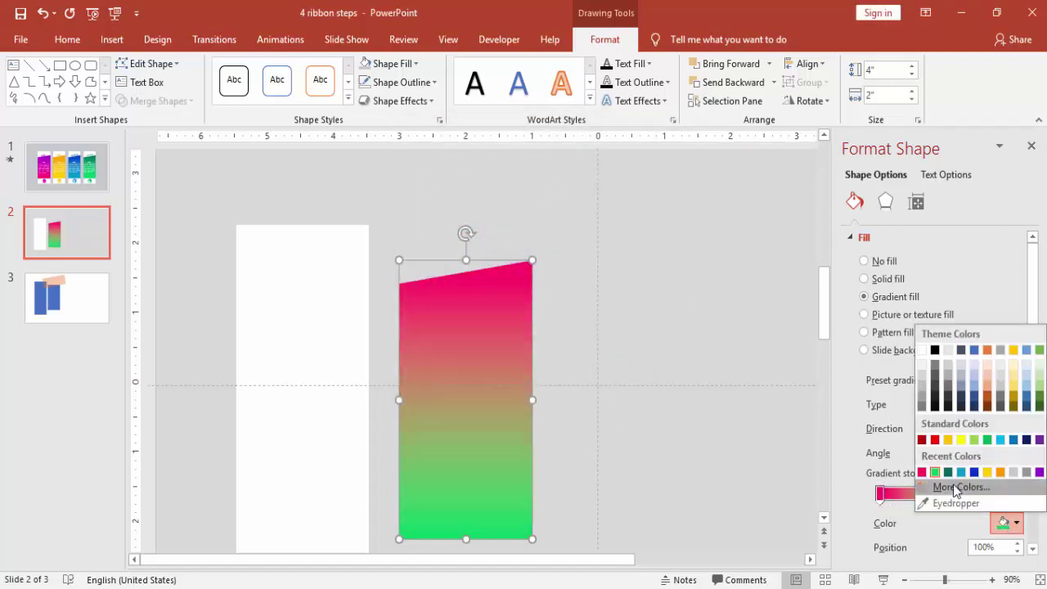
pyautogui.click(958, 487)
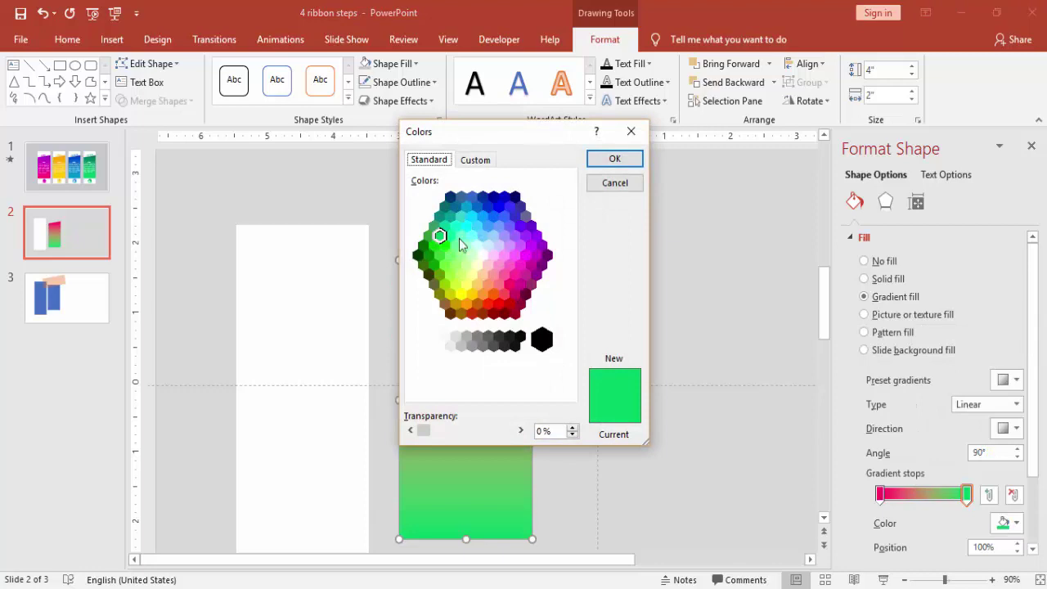
pyautogui.click(514, 255)
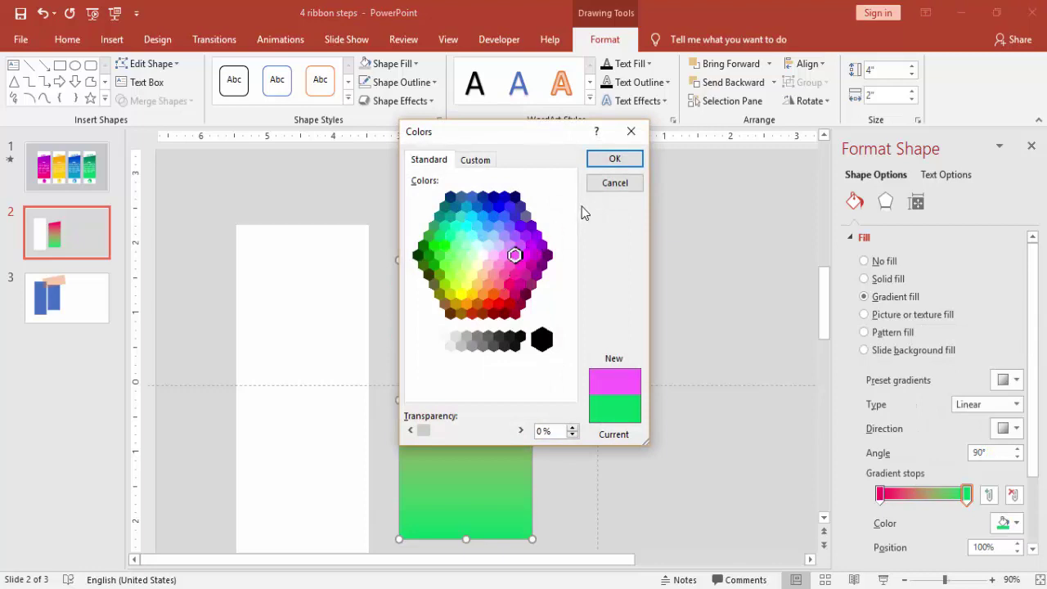
pyautogui.click(528, 255)
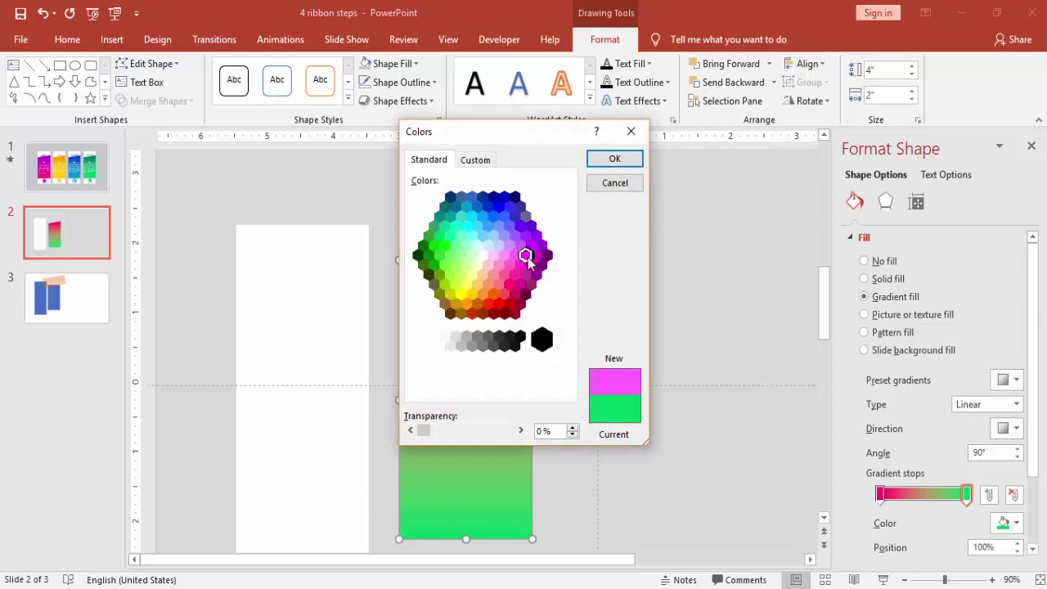
pyautogui.click(614, 159)
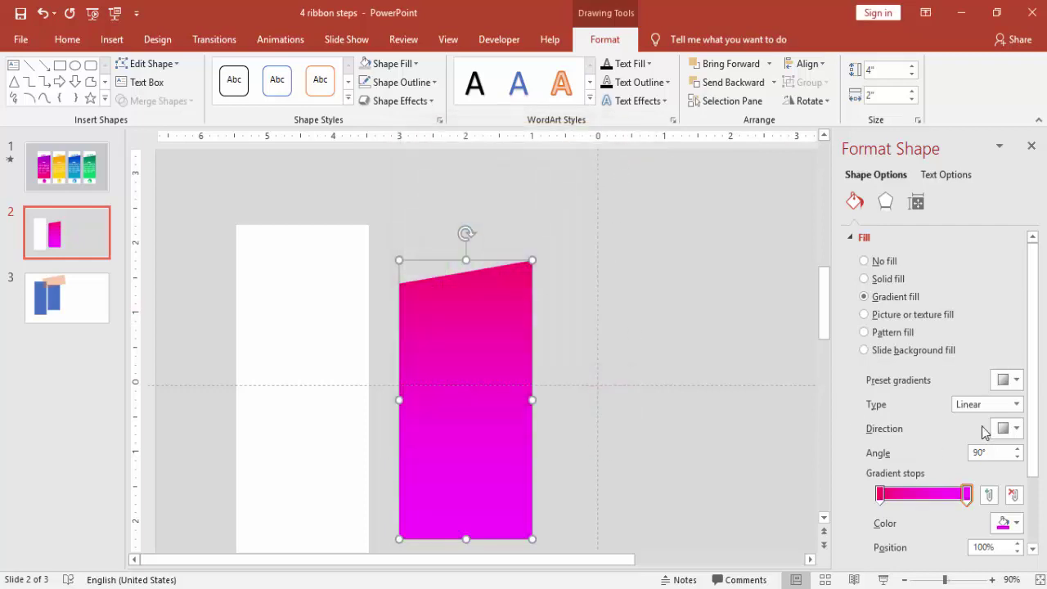
# Try a Radial gradient type, then switch back to Linear
pyautogui.click(1014, 428)
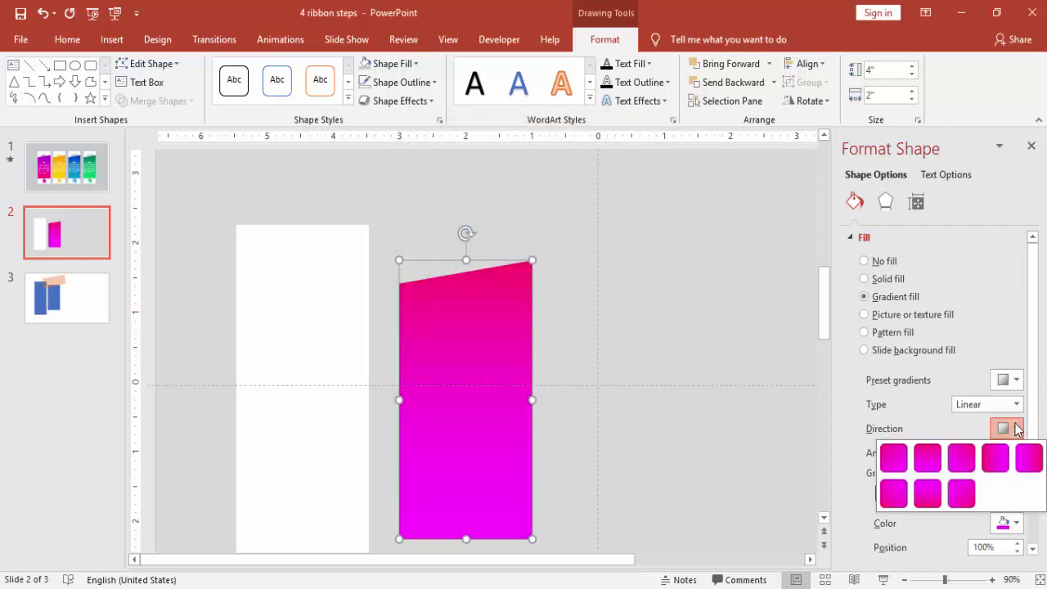
pyautogui.click(1015, 428)
pyautogui.click(1015, 404)
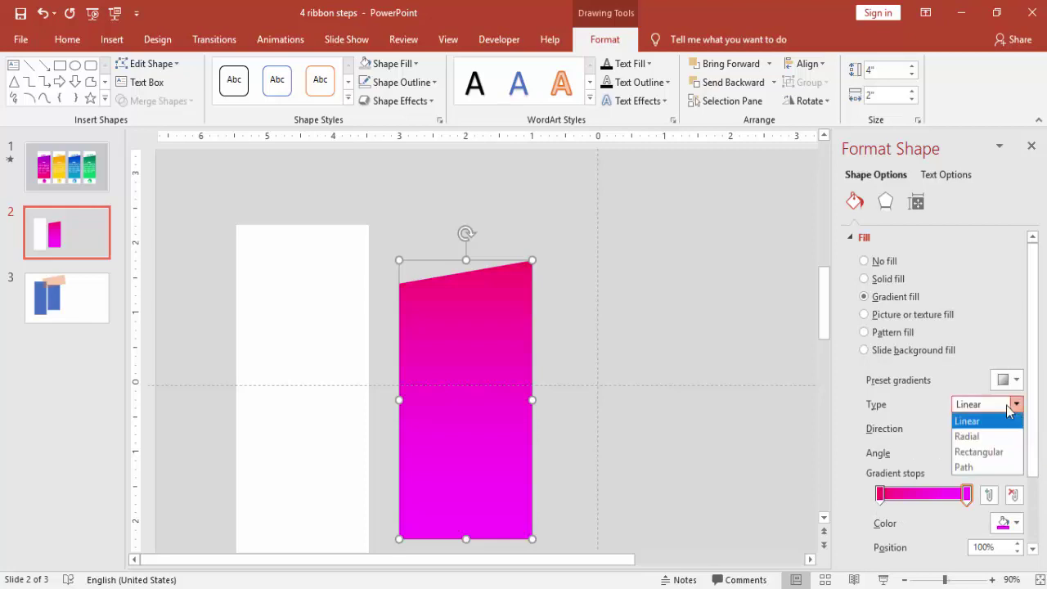
pyautogui.click(968, 437)
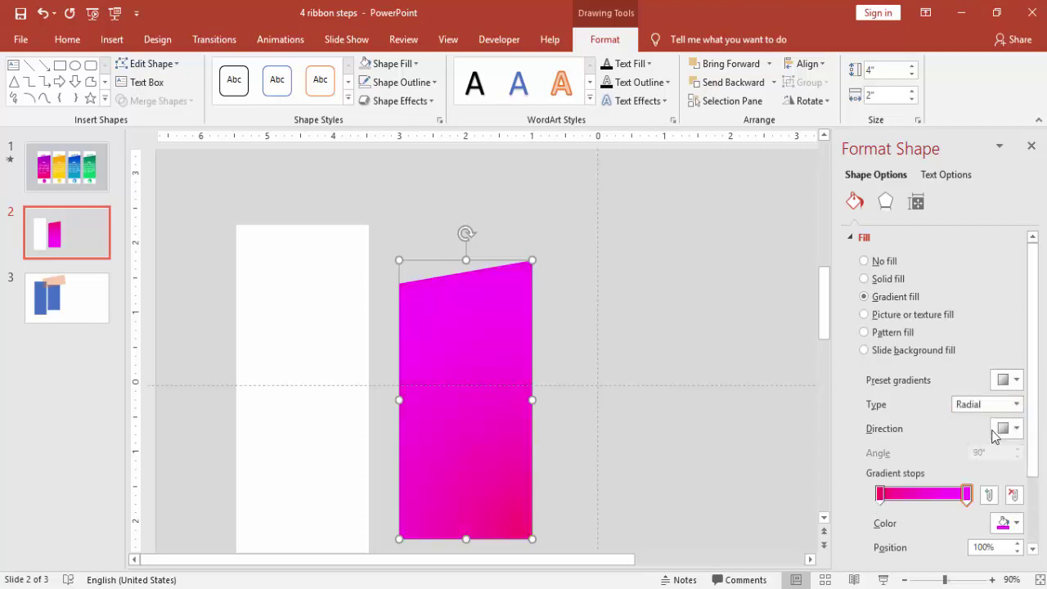
pyautogui.click(1005, 431)
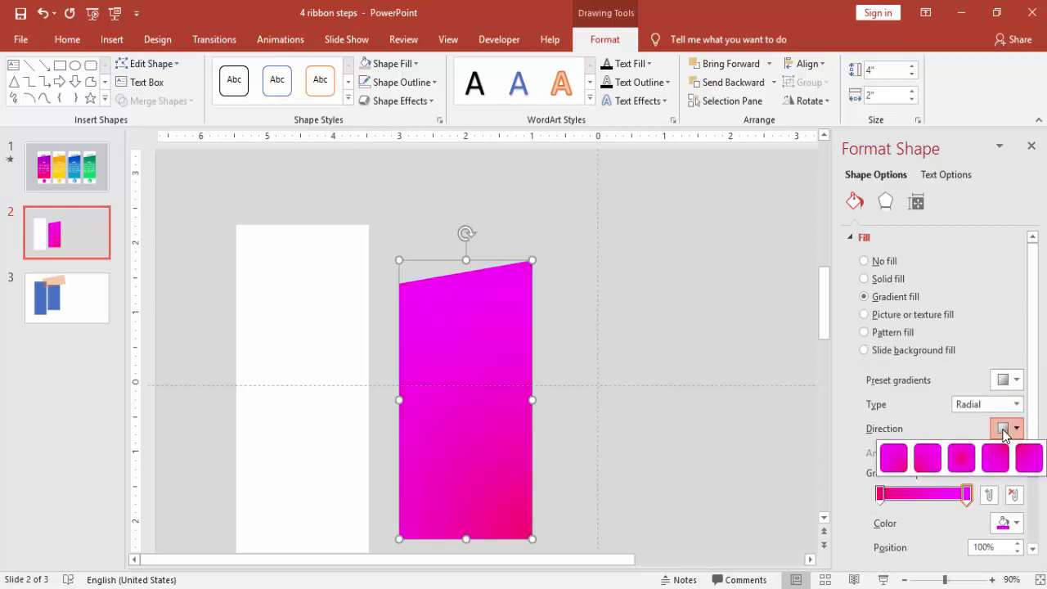
pyautogui.click(1004, 431)
pyautogui.click(1014, 404)
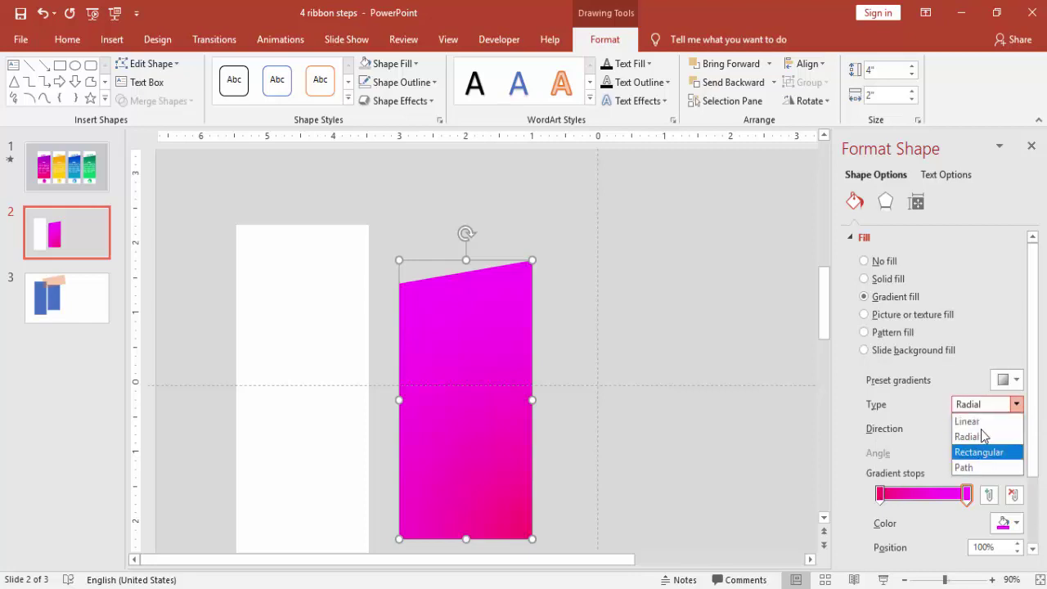
pyautogui.click(967, 422)
pyautogui.click(1005, 429)
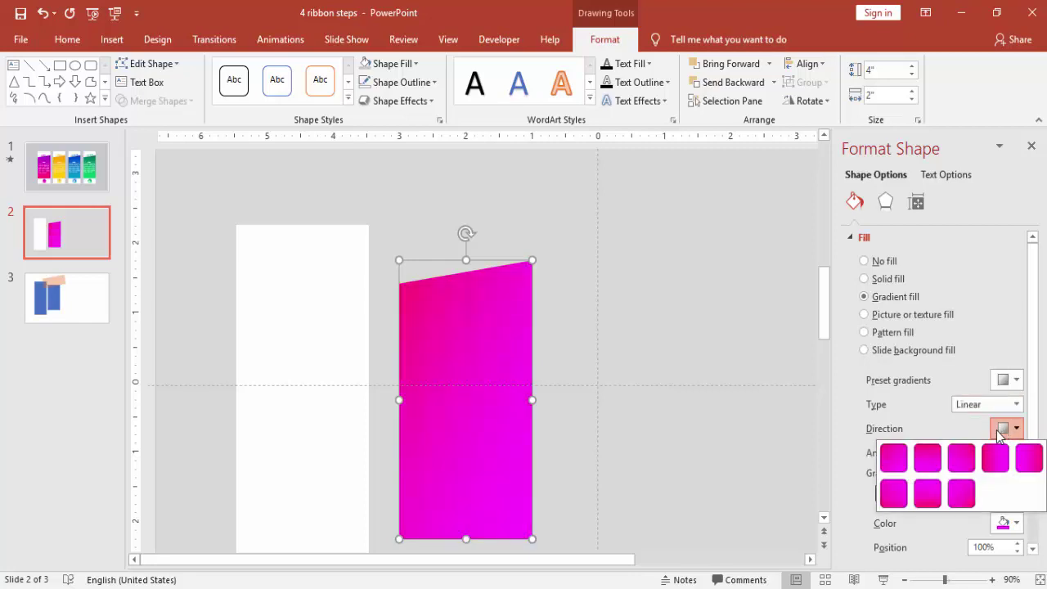
# Apply a linear gradient direction and move the card onto the left white rectangle
pyautogui.click(930, 472)
pyautogui.click(581, 352)
pyautogui.click(500, 345)
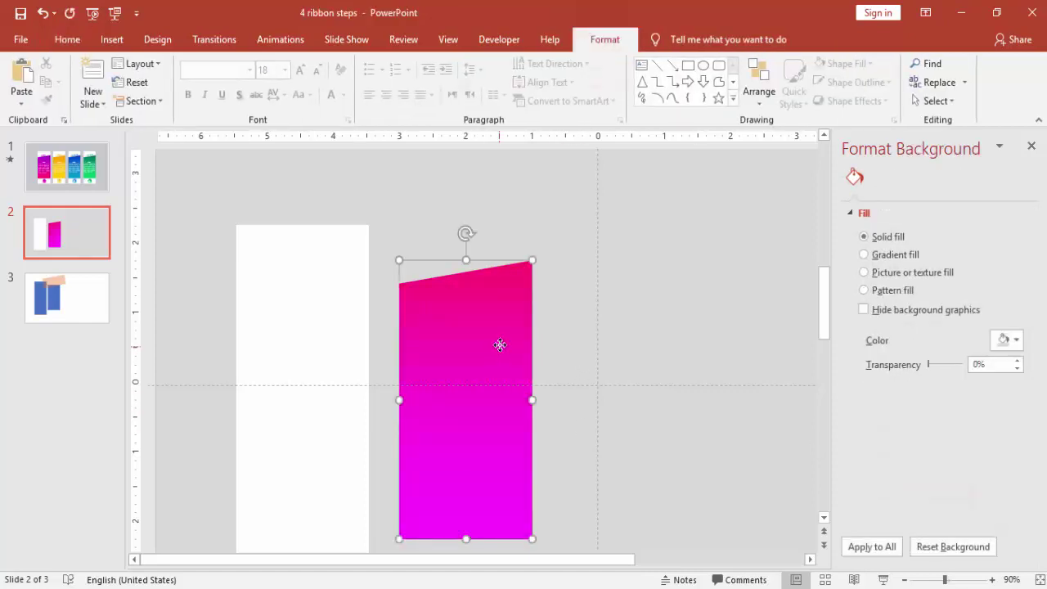
pyautogui.moveTo(498, 344); pyautogui.dragTo(346, 345)
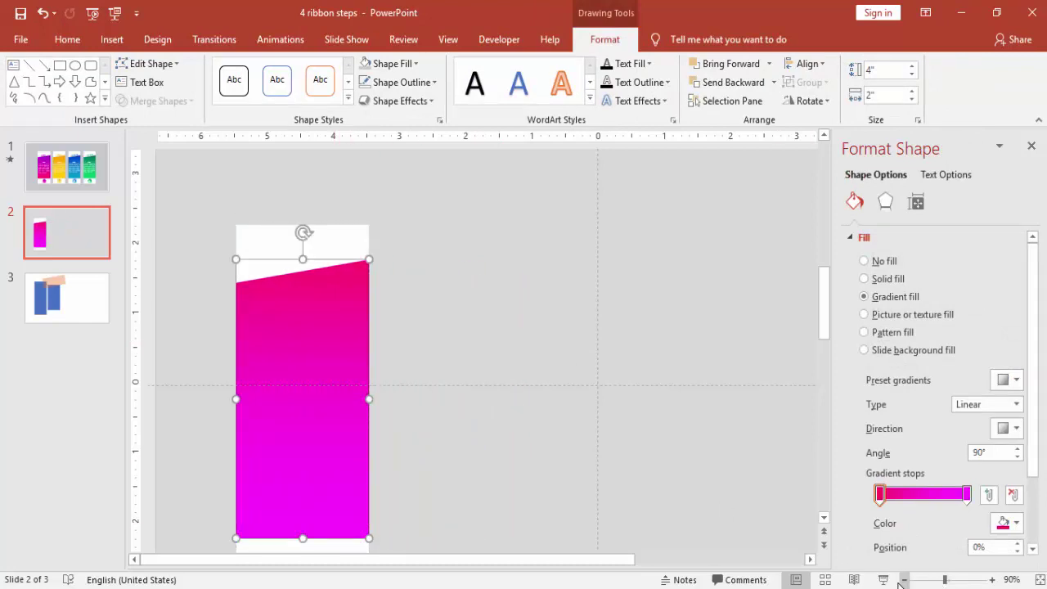
# Shorten the pink card to 3.5" tall and drop it slightly lower
pyautogui.click(903, 579)
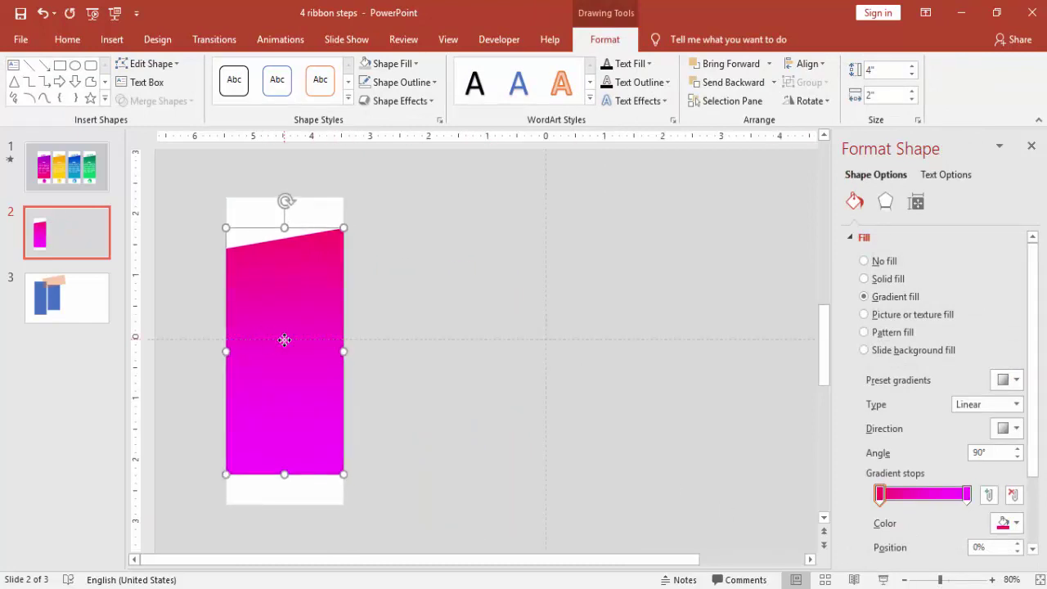
pyautogui.moveTo(283, 339); pyautogui.dragTo(281, 330)
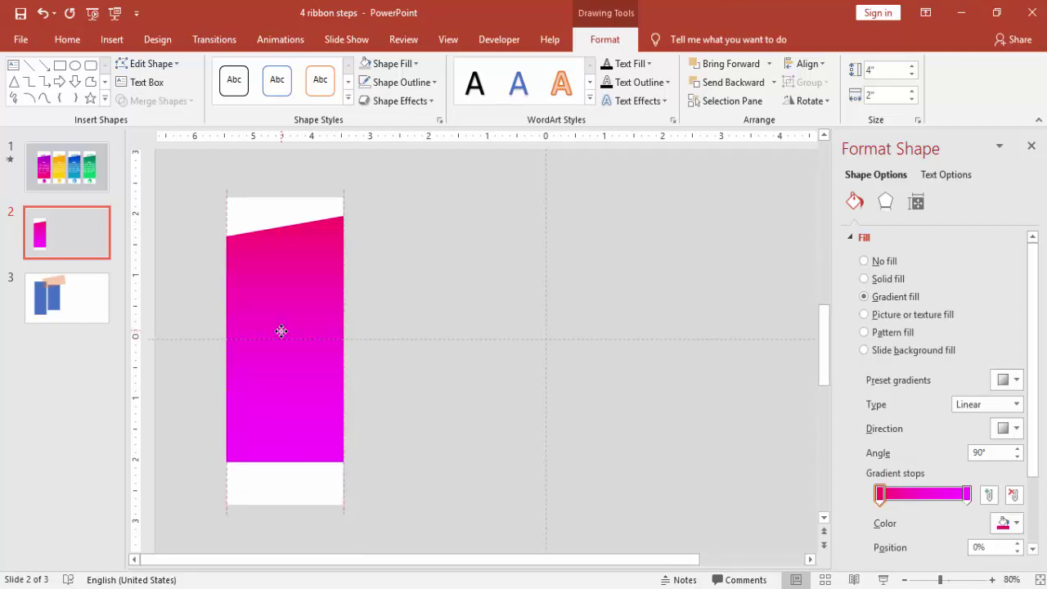
pyautogui.moveTo(281, 331); pyautogui.dragTo(280, 331)
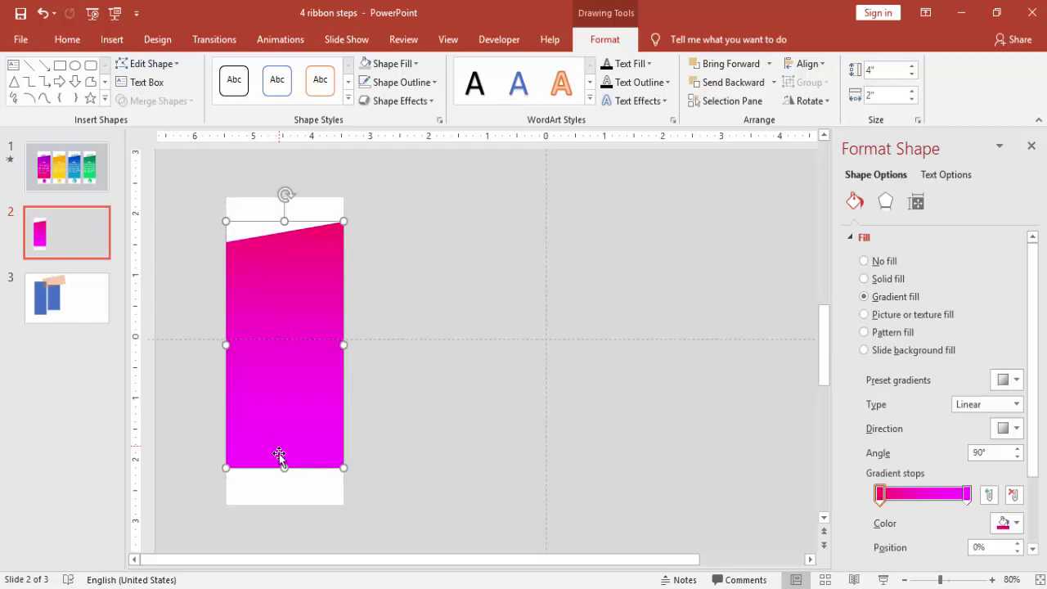
pyautogui.moveTo(284, 467); pyautogui.dragTo(283, 435)
pyautogui.moveTo(287, 392); pyautogui.dragTo(287, 409)
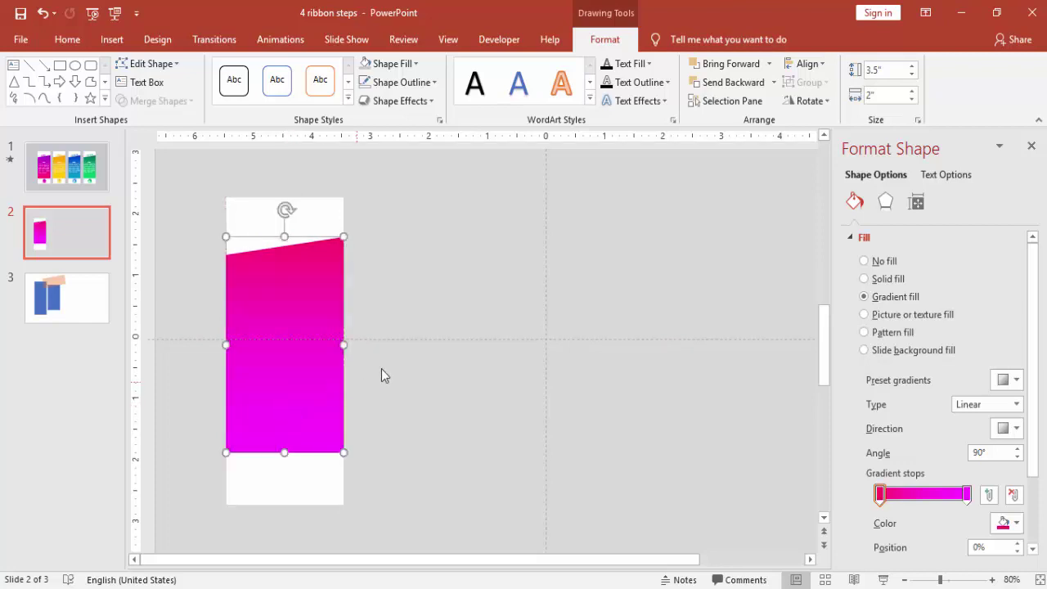
# Add a text box reading ONE beside the card
pyautogui.click(424, 400)
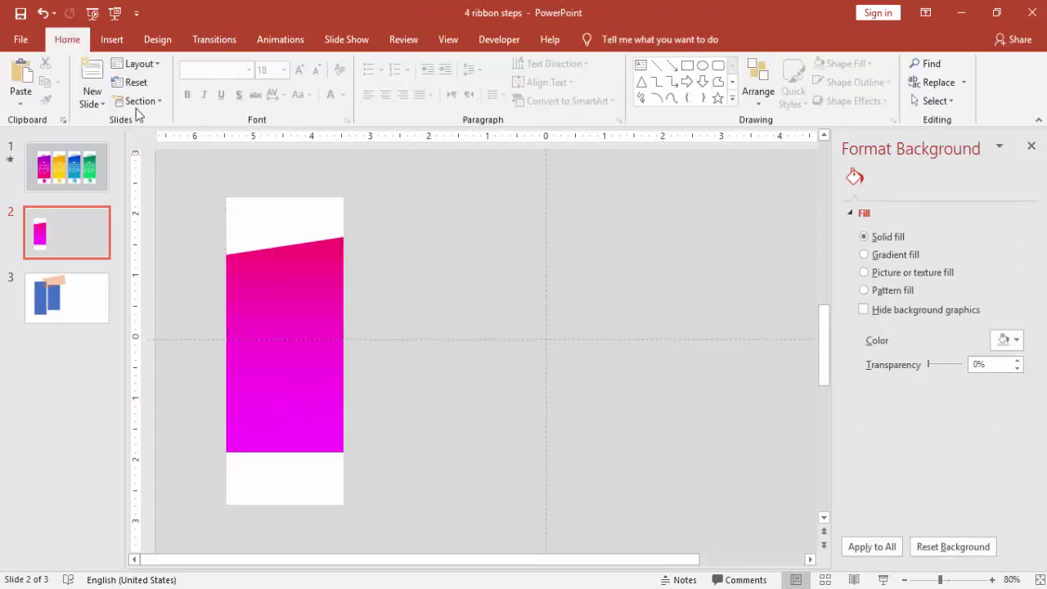
pyautogui.click(112, 39)
pyautogui.click(624, 75)
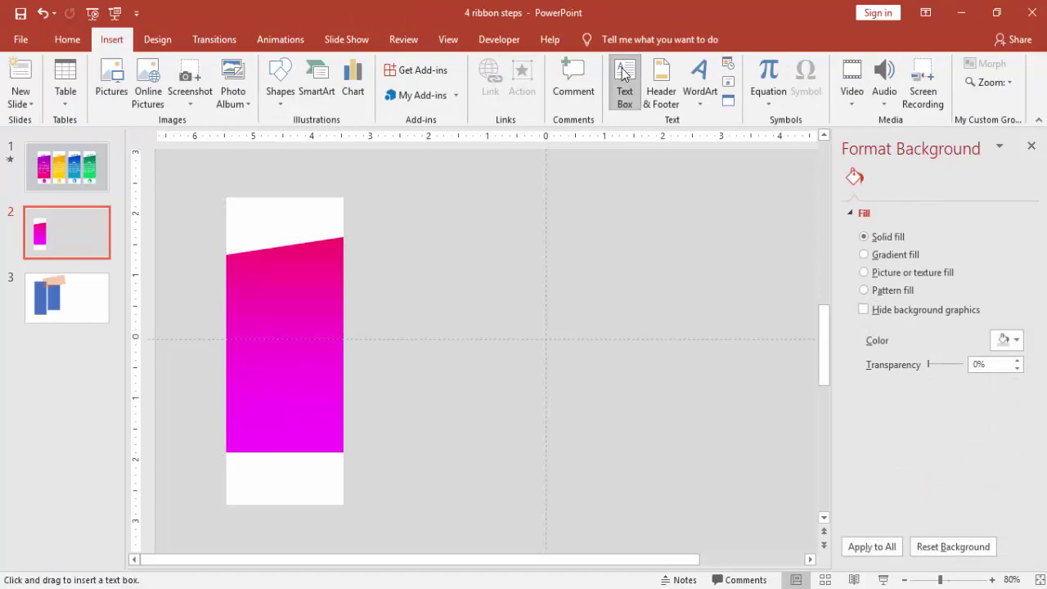
pyautogui.click(436, 231)
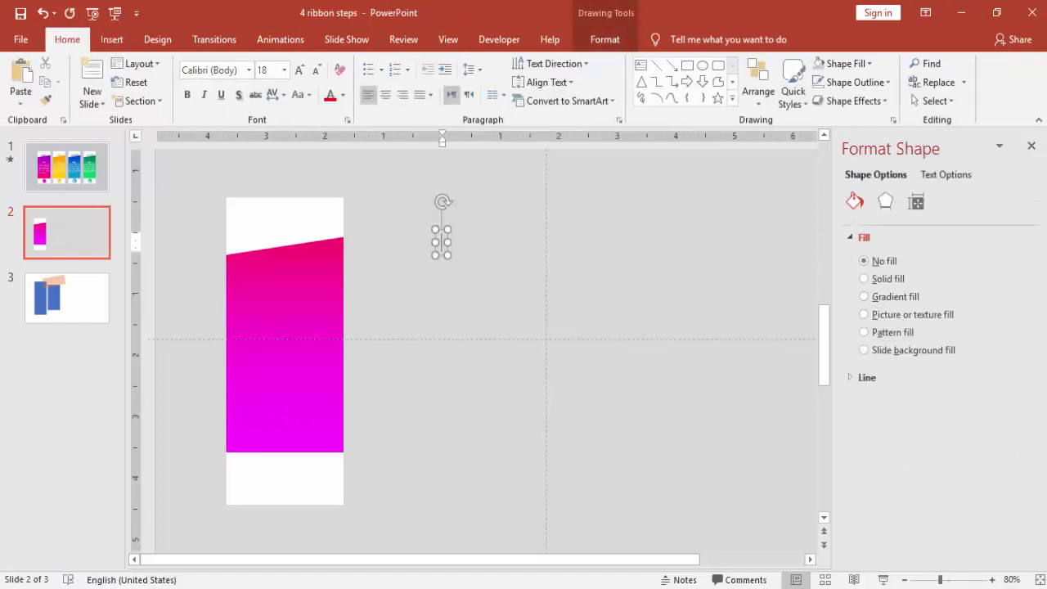
pyautogui.write('ONE')
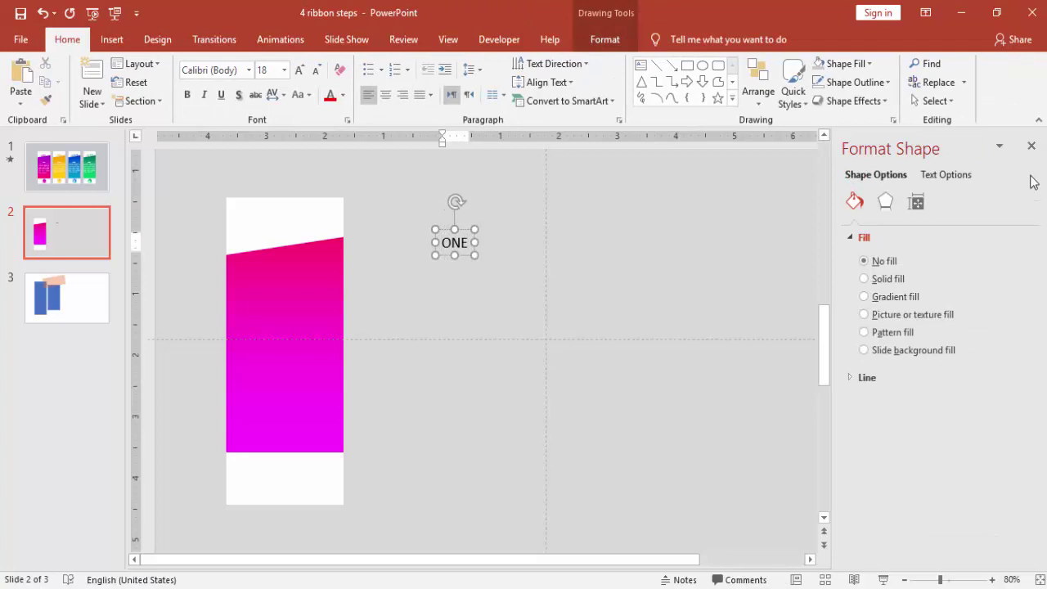
# Format ONE as bold 24 pt Oswald and move it above the pink card
pyautogui.click(466, 229)
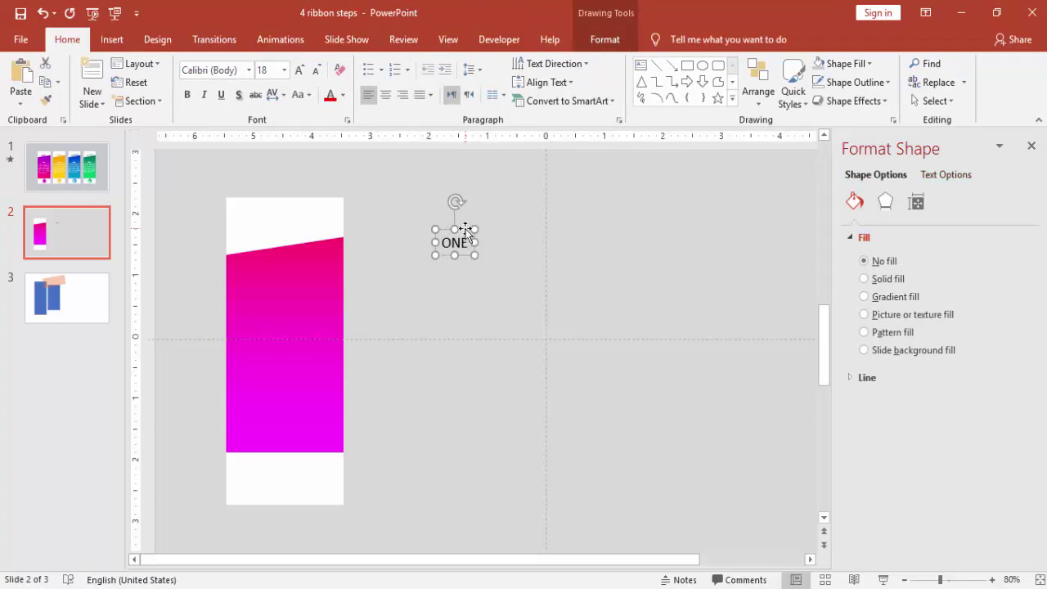
pyautogui.click(229, 69)
pyautogui.write('Oswald')
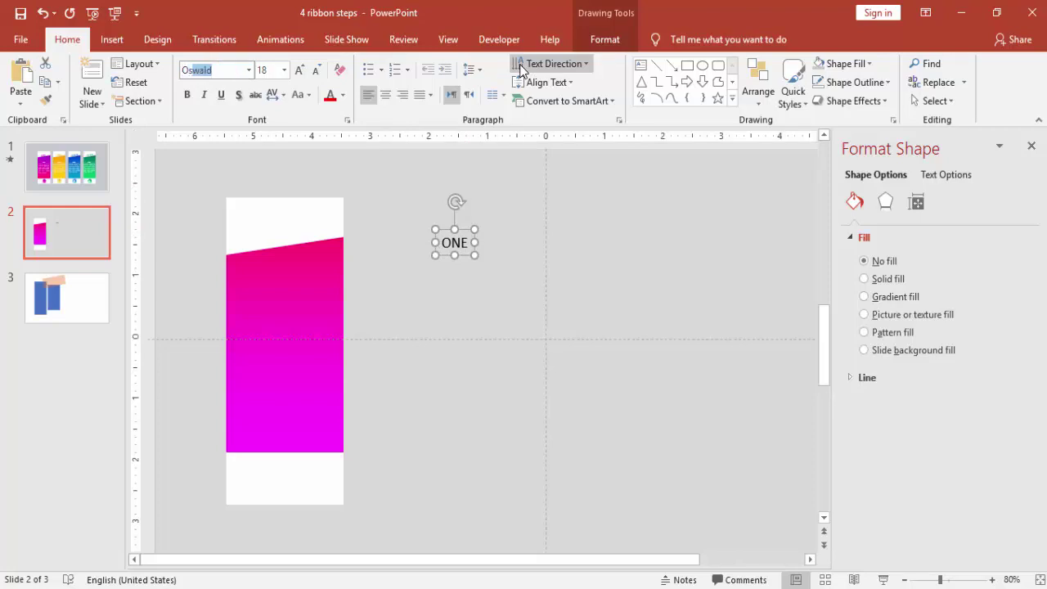
pyautogui.press('Return')
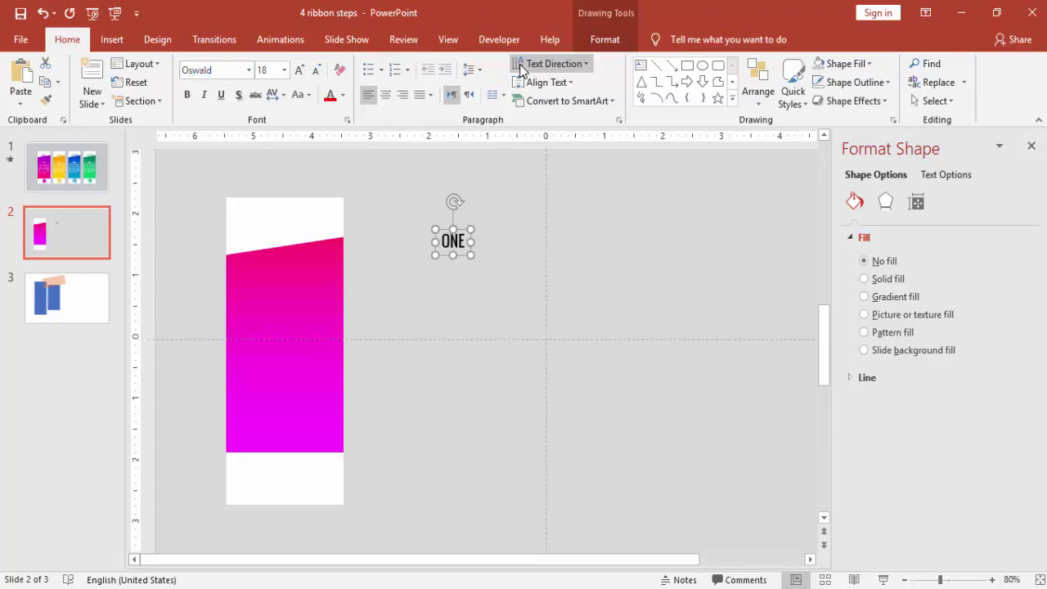
pyautogui.click(188, 95)
pyautogui.click(299, 70)
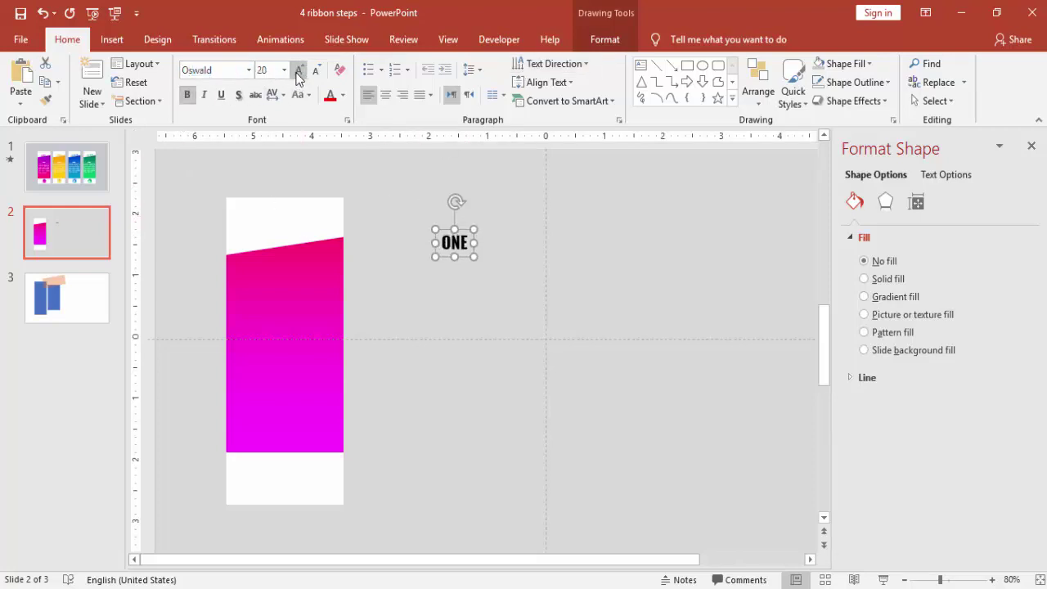
pyautogui.click(300, 70)
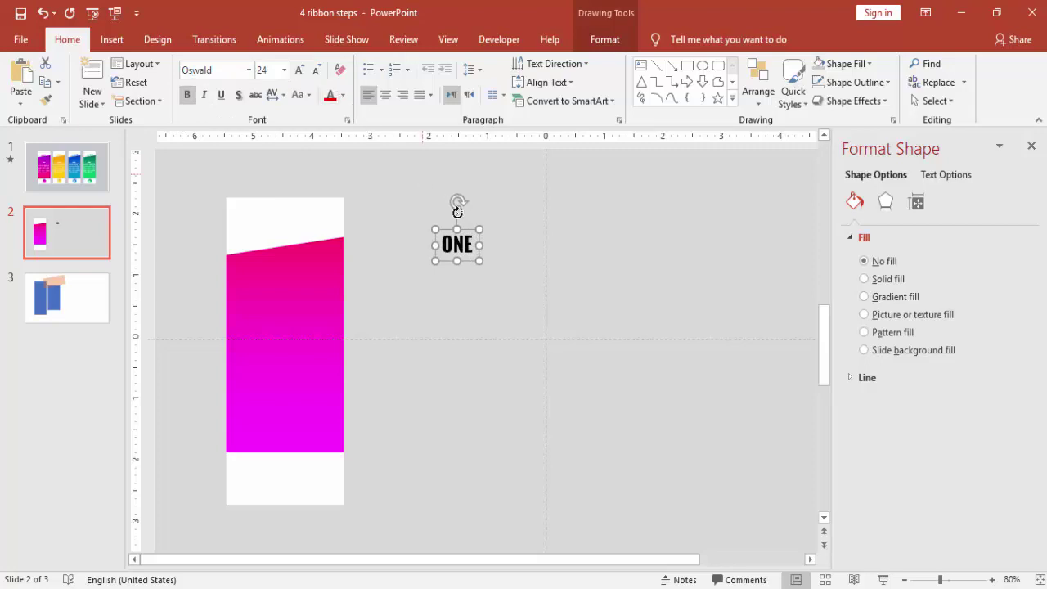
pyautogui.moveTo(473, 231); pyautogui.dragTo(292, 218)
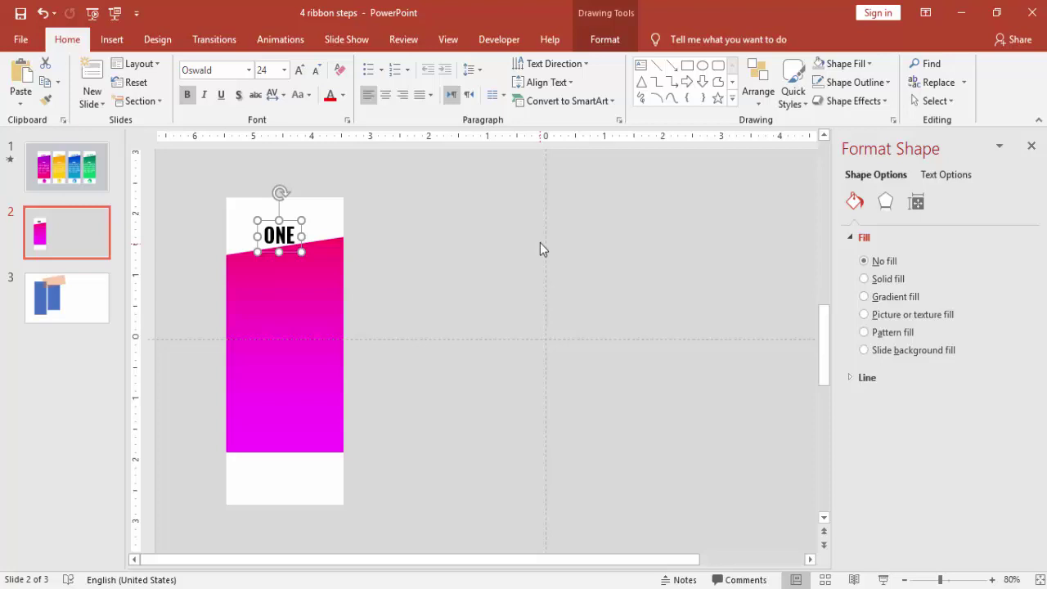
# Fill the ONE text with a pink gradient
pyautogui.click(610, 41)
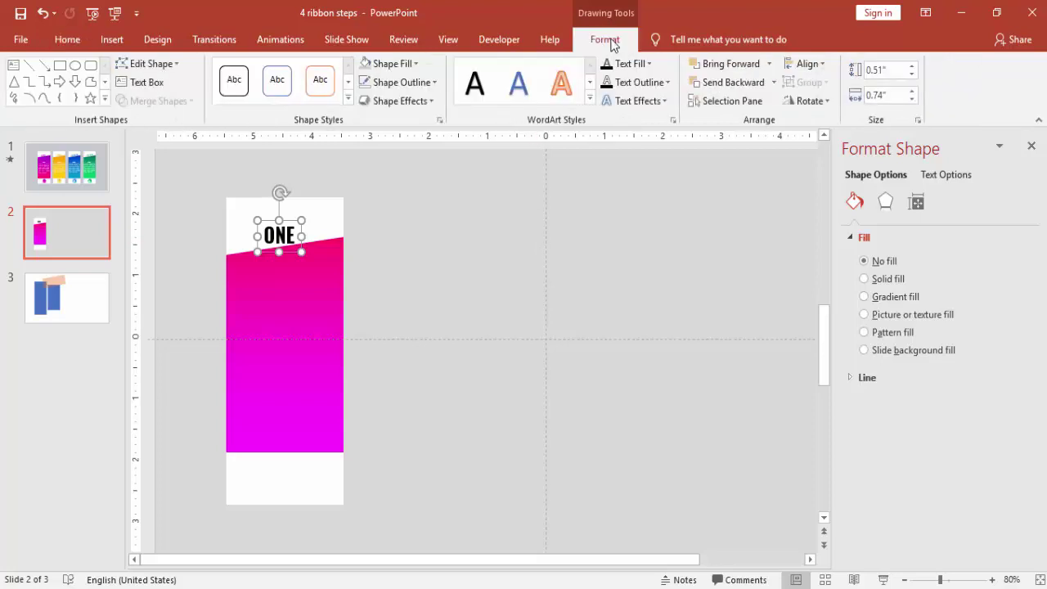
pyautogui.click(648, 64)
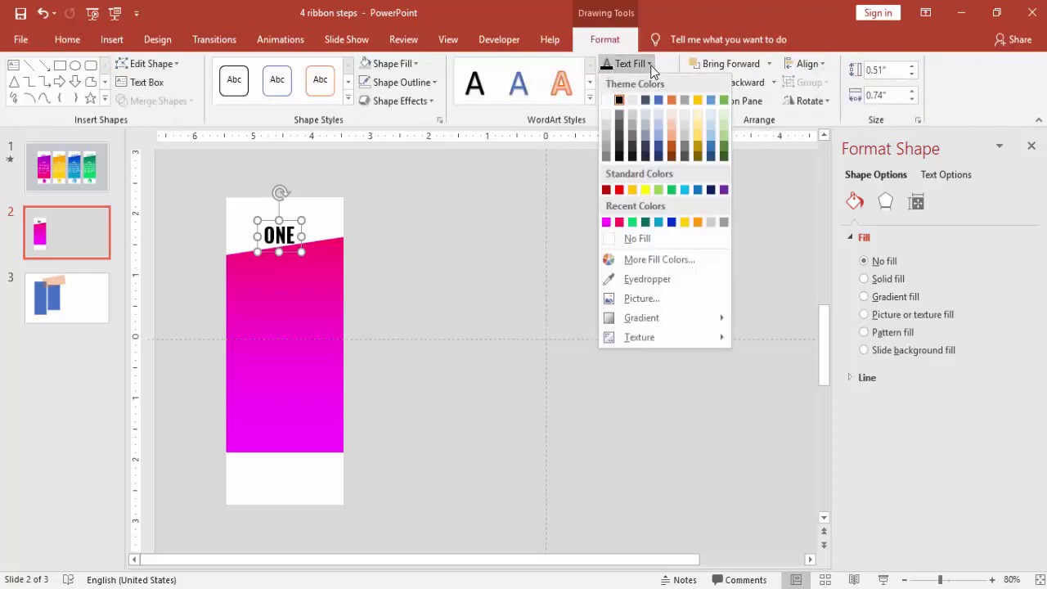
pyautogui.click(662, 323)
pyautogui.click(781, 506)
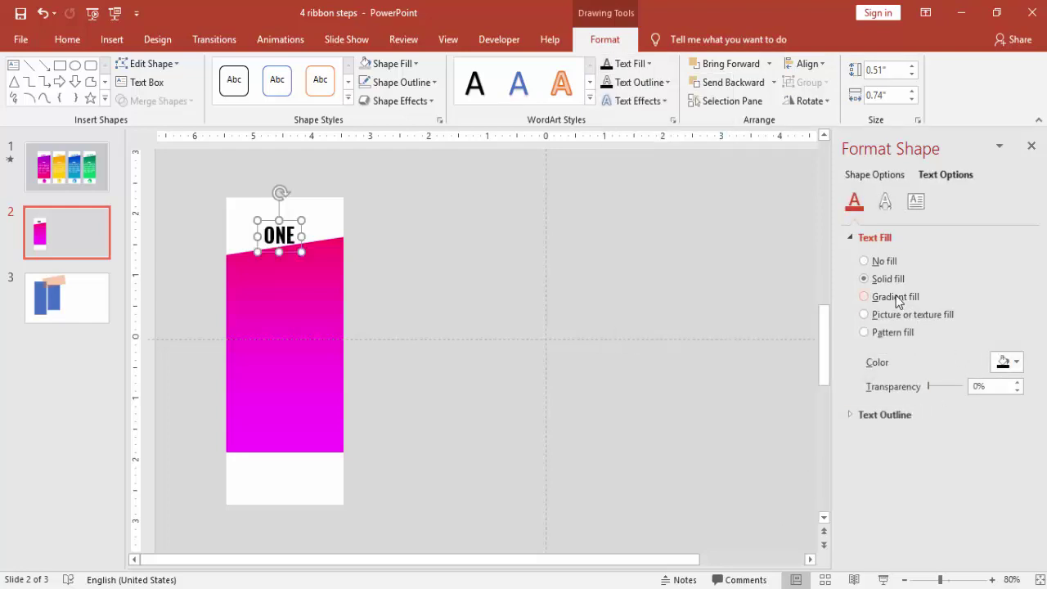
pyautogui.click(898, 298)
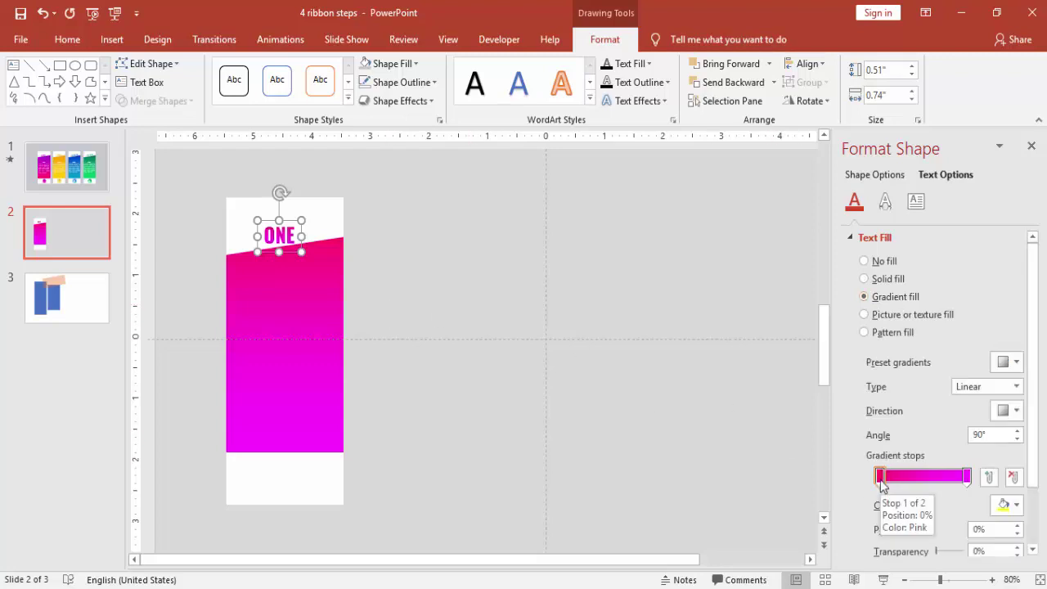
# Tilt the ONE label counter-clockwise to match the card's slanted top and nudge it right
pyautogui.click(446, 262)
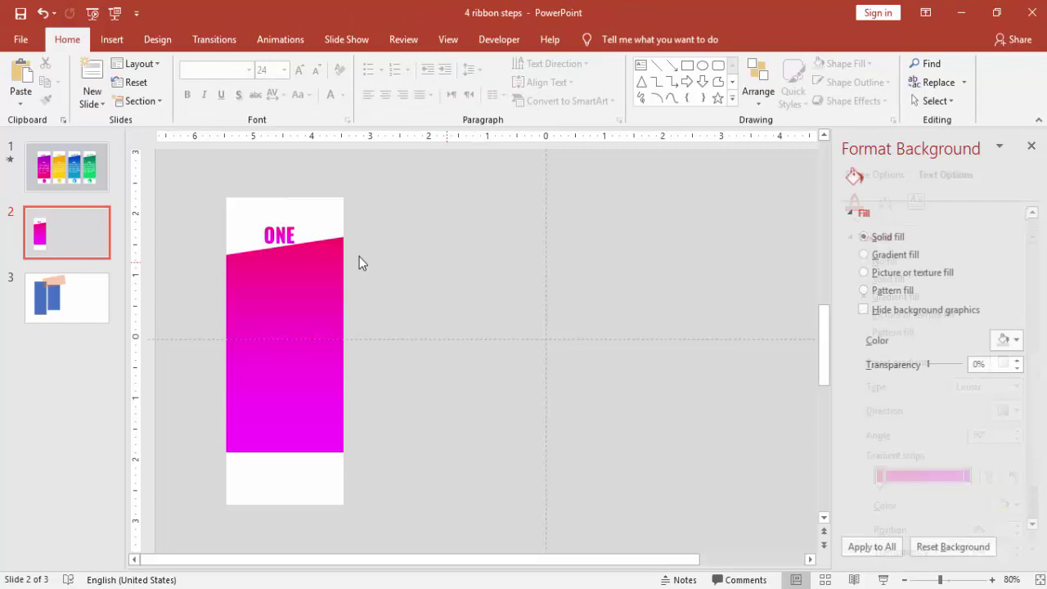
pyautogui.click(273, 230)
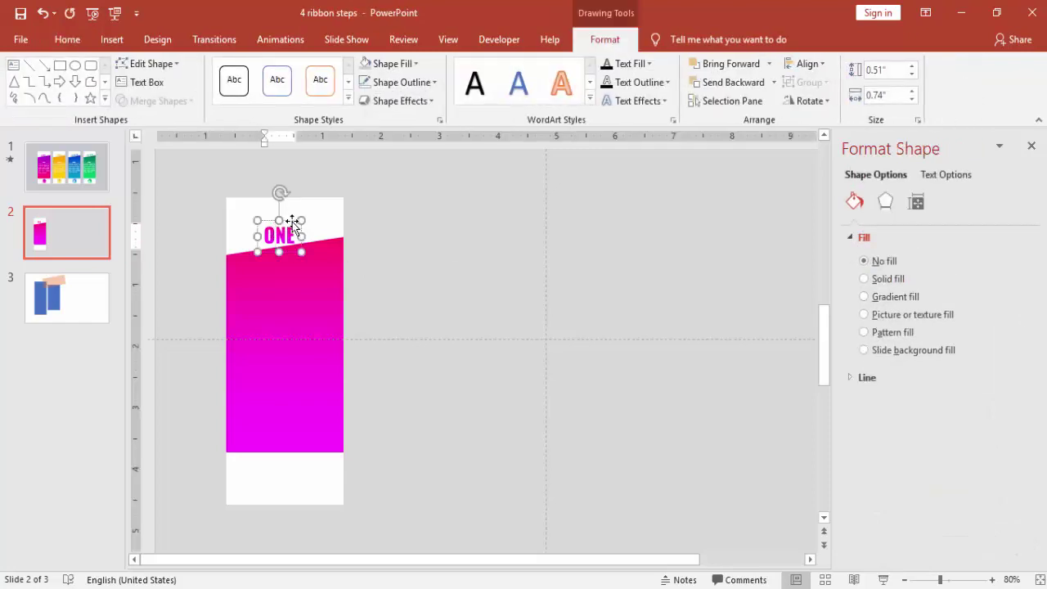
pyautogui.moveTo(292, 222); pyautogui.dragTo(274, 194)
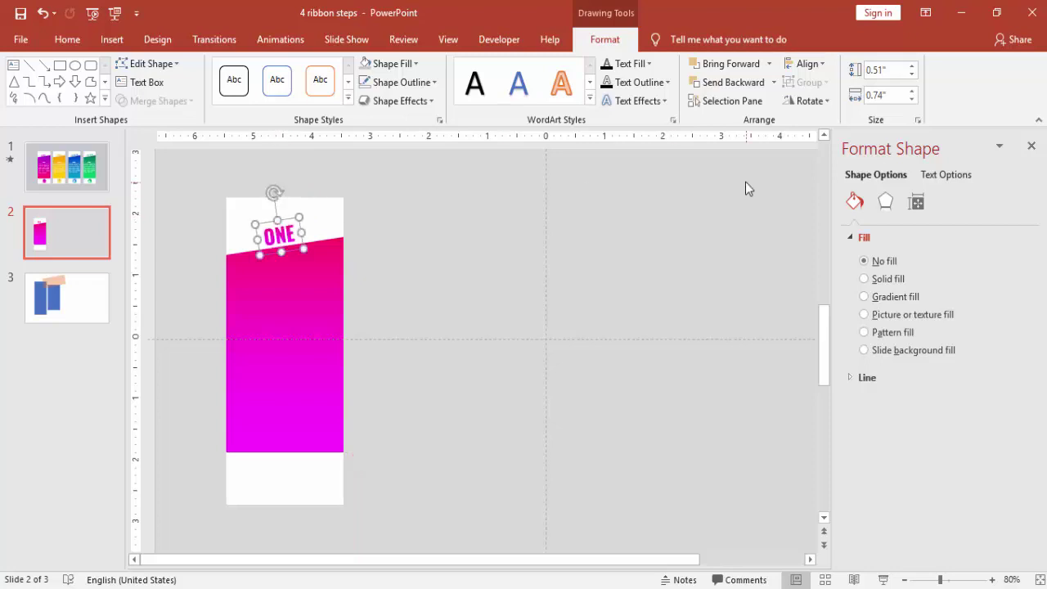
pyautogui.hotkey('ctrl', 'z')
pyautogui.hotkey('ctrl', 'z')
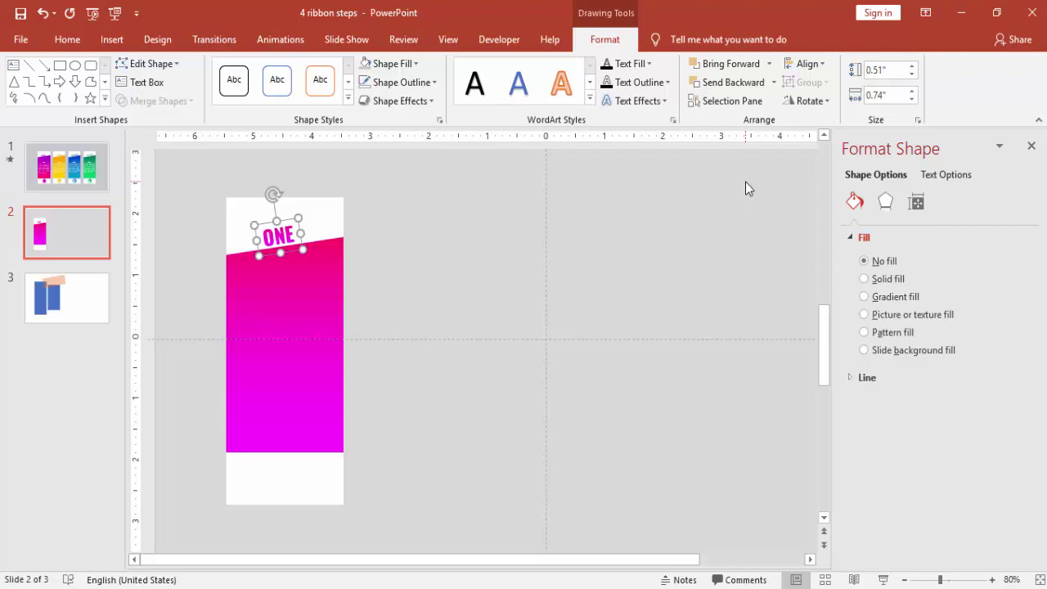
pyautogui.press('Right')
pyautogui.press('Right')
pyautogui.press('Right')
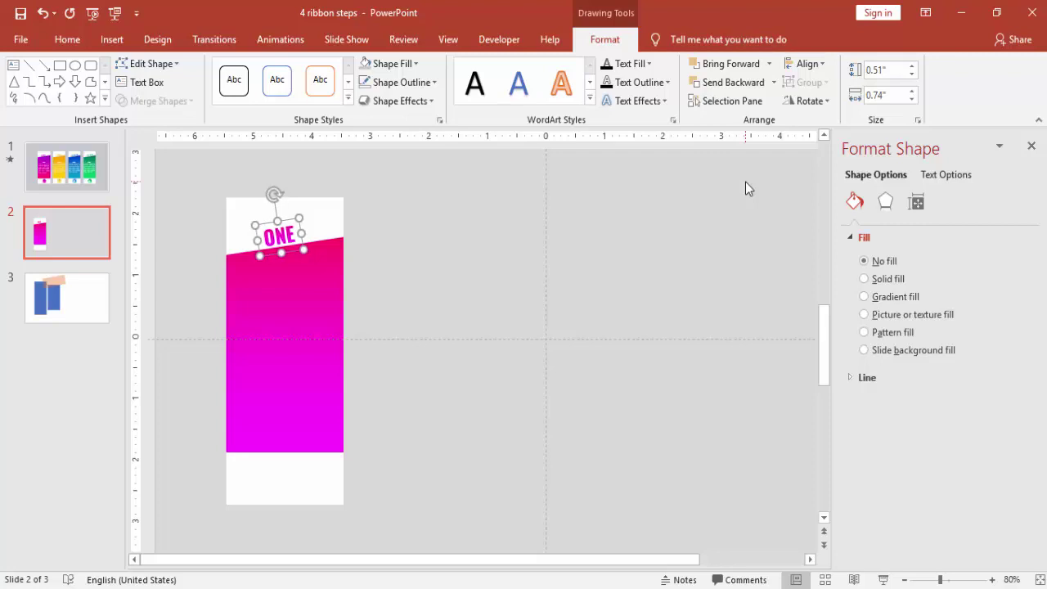
# Draw a small 0.47" circle in the white strip below the pink card
pyautogui.click(488, 306)
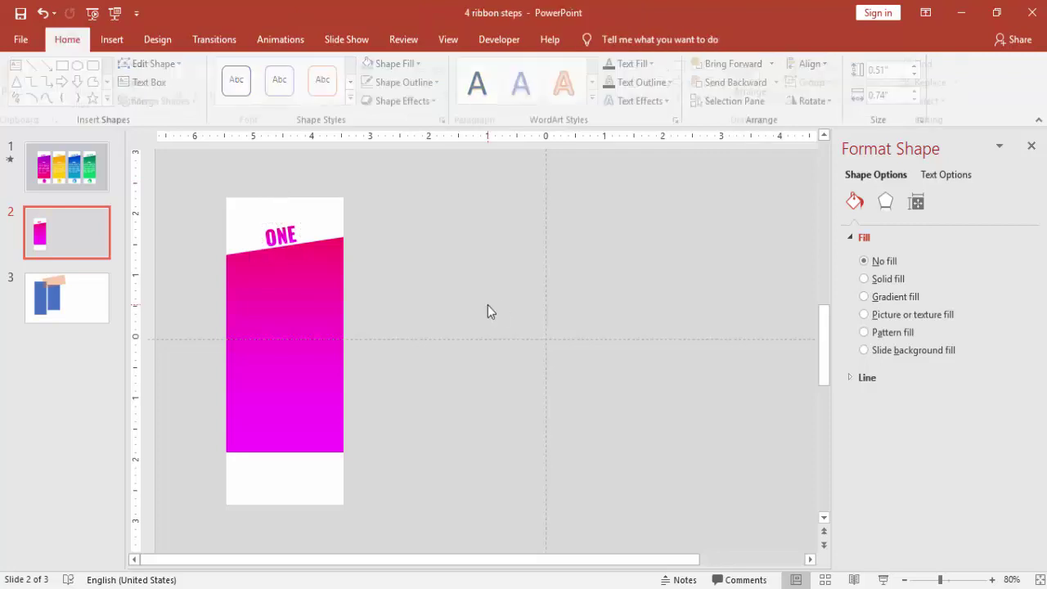
pyautogui.click(102, 46)
pyautogui.click(284, 101)
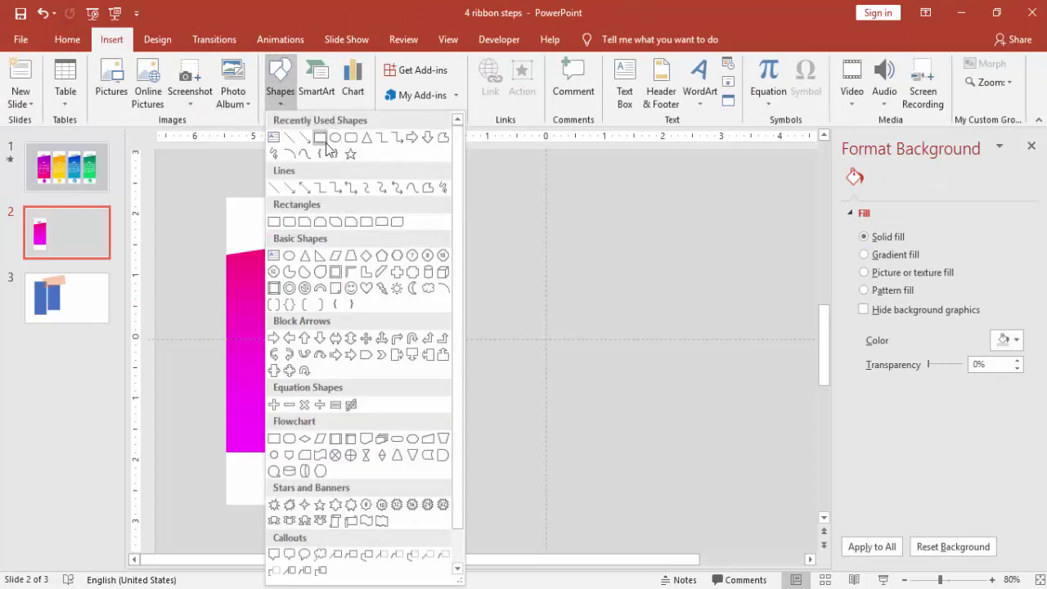
pyautogui.click(289, 256)
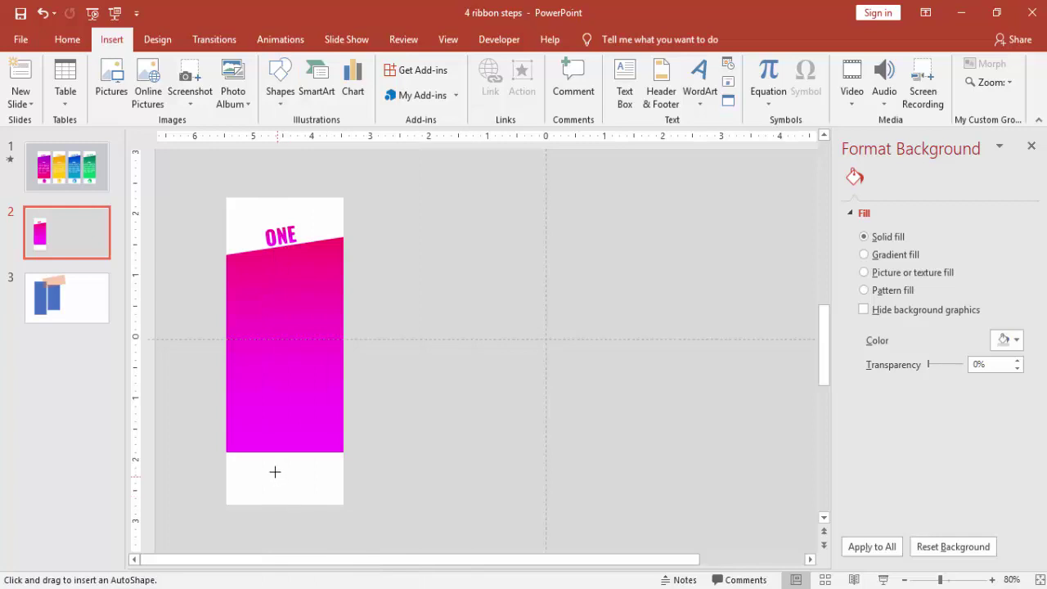
pyautogui.moveTo(274, 467)
pyautogui.mouseDown()
pyautogui.moveTo(296, 498)
pyautogui.moveTo(284, 479)
pyautogui.mouseUp()
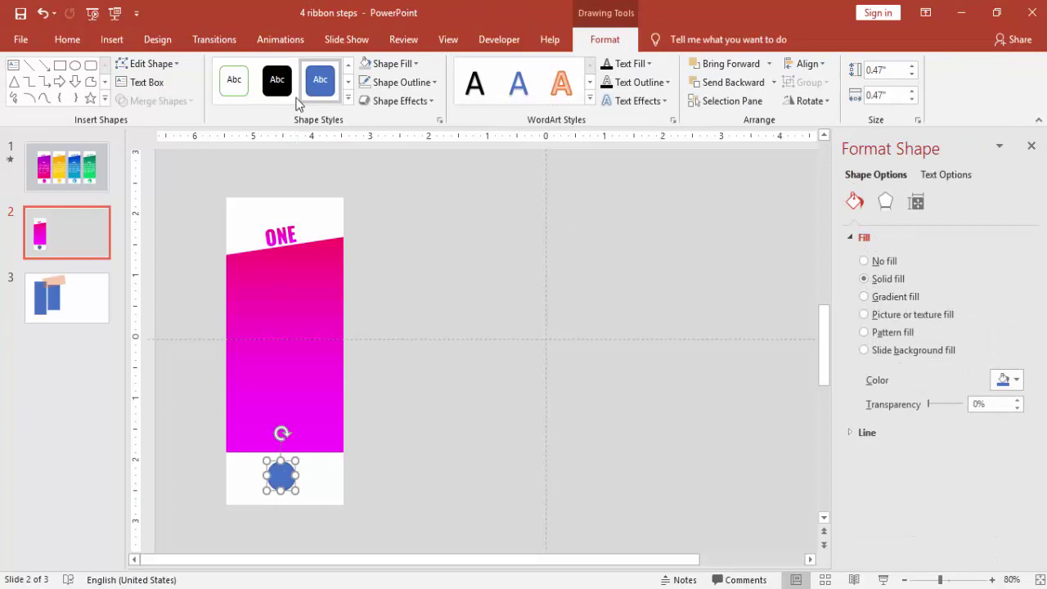
# Copy the card's pink gradient onto the circle with Format Painter
pyautogui.click(273, 338)
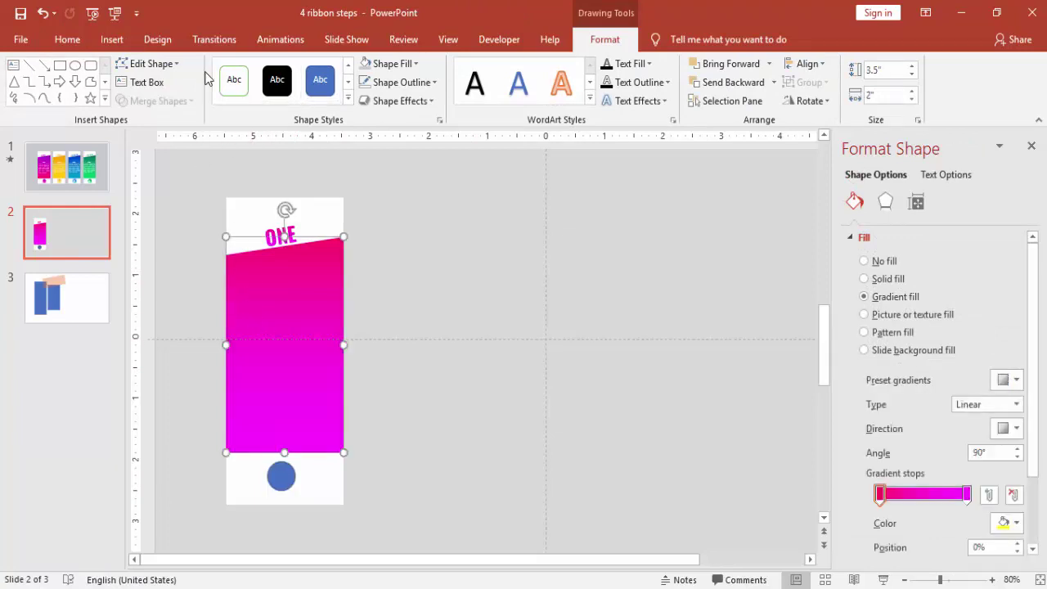
pyautogui.click(80, 39)
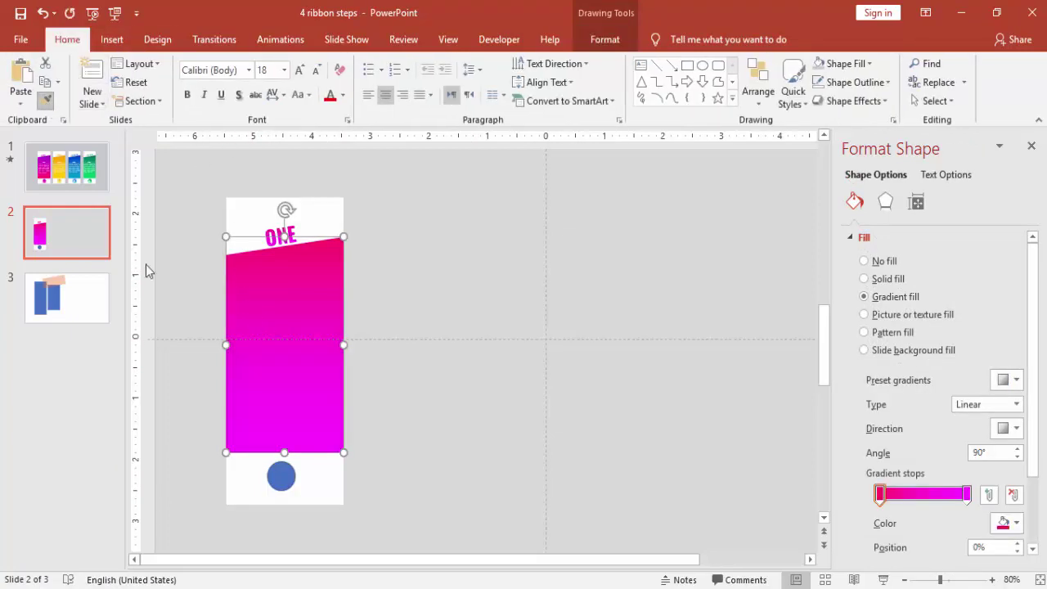
pyautogui.click(280, 476)
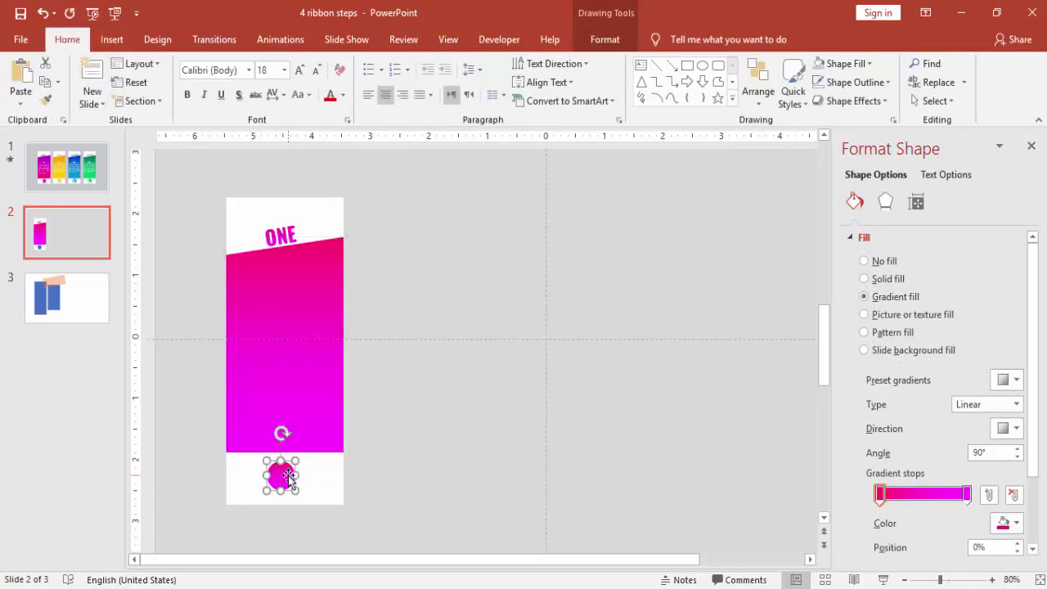
pyautogui.click(439, 443)
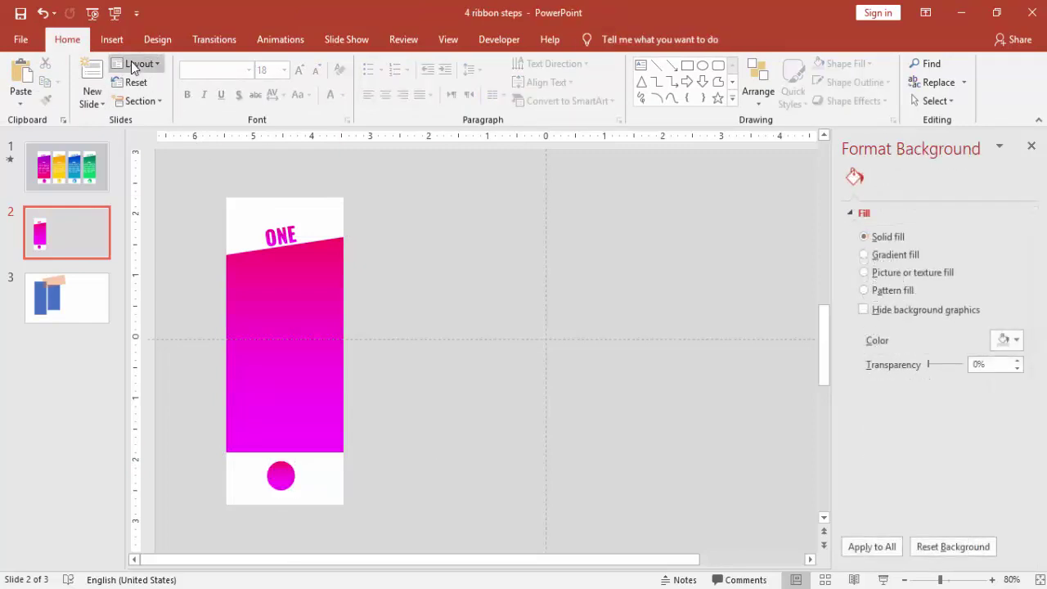
# Draw a tall text box beside the card and generate a placeholder paragraph with =lorem(1)
pyautogui.click(112, 39)
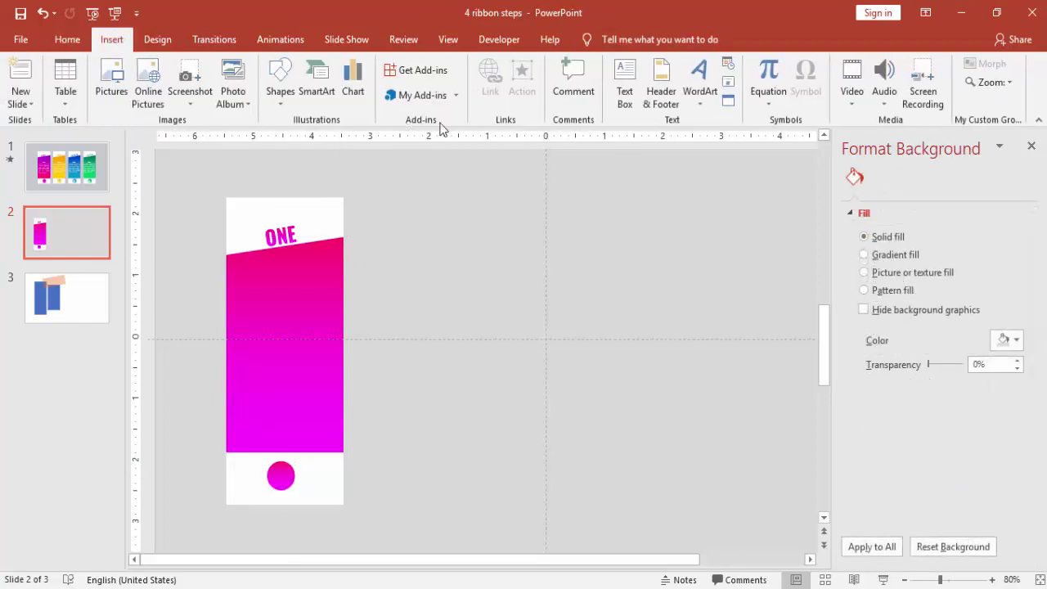
pyautogui.click(624, 74)
pyautogui.moveTo(383, 255); pyautogui.dragTo(486, 439)
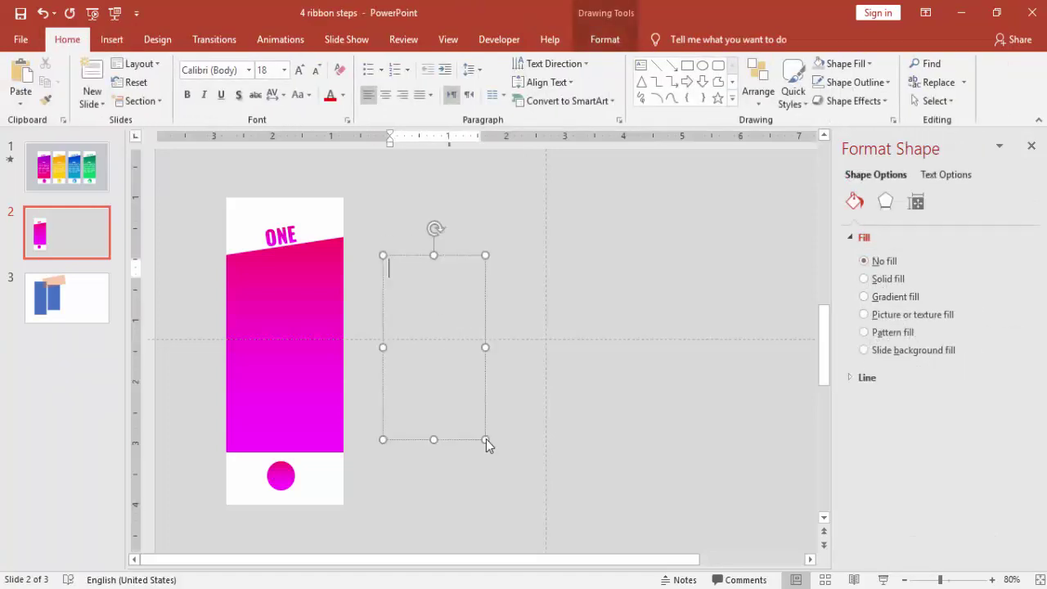
pyautogui.write('=lorem(1)')
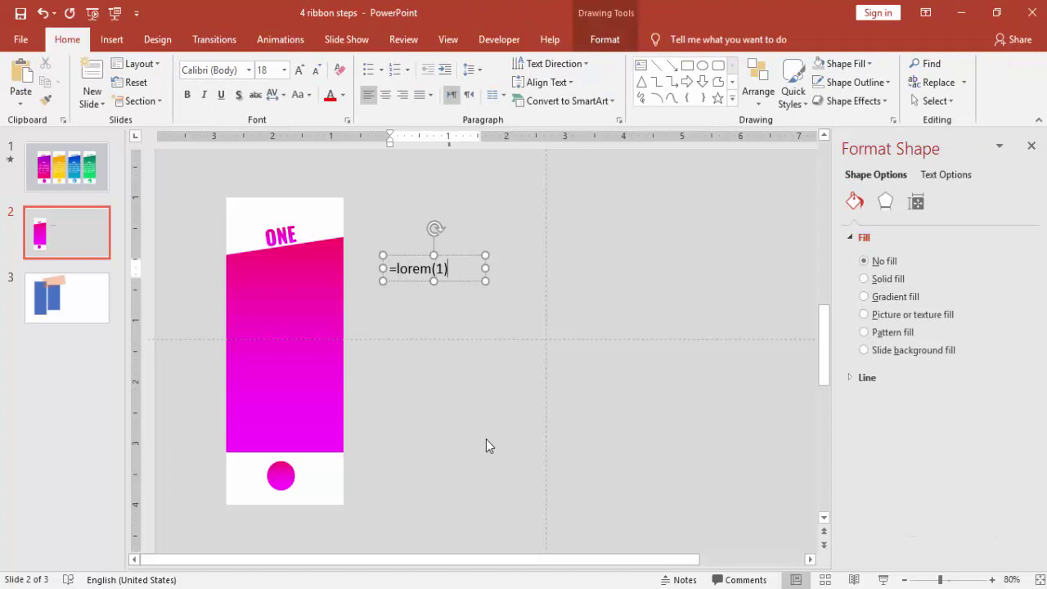
pyautogui.press('Return')
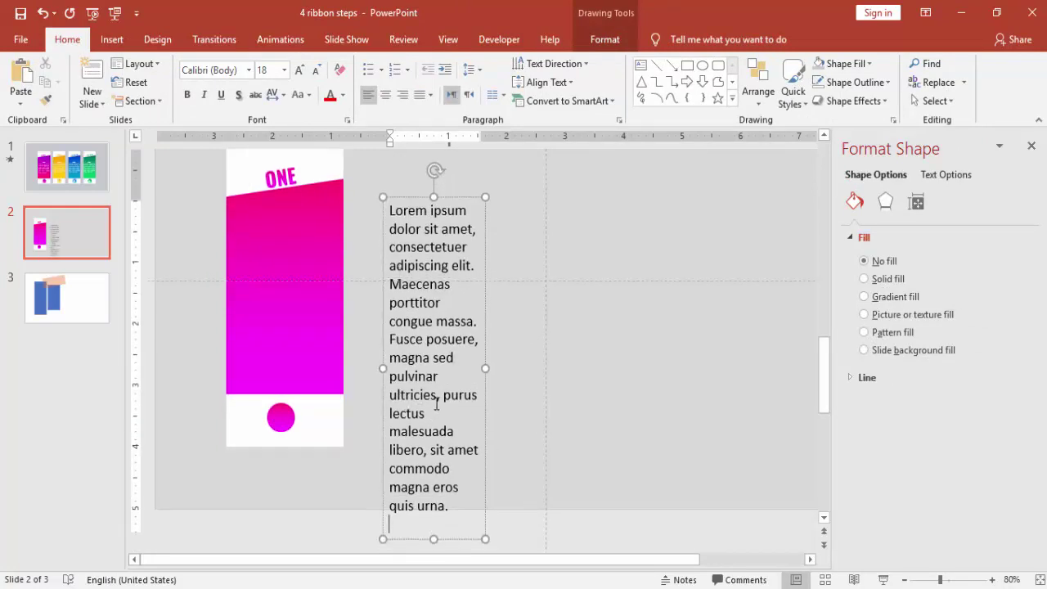
# Make the paragraph 12 pt white, move it onto the pink ribbon and justify it
pyautogui.click(393, 338)
pyautogui.press('Escape')
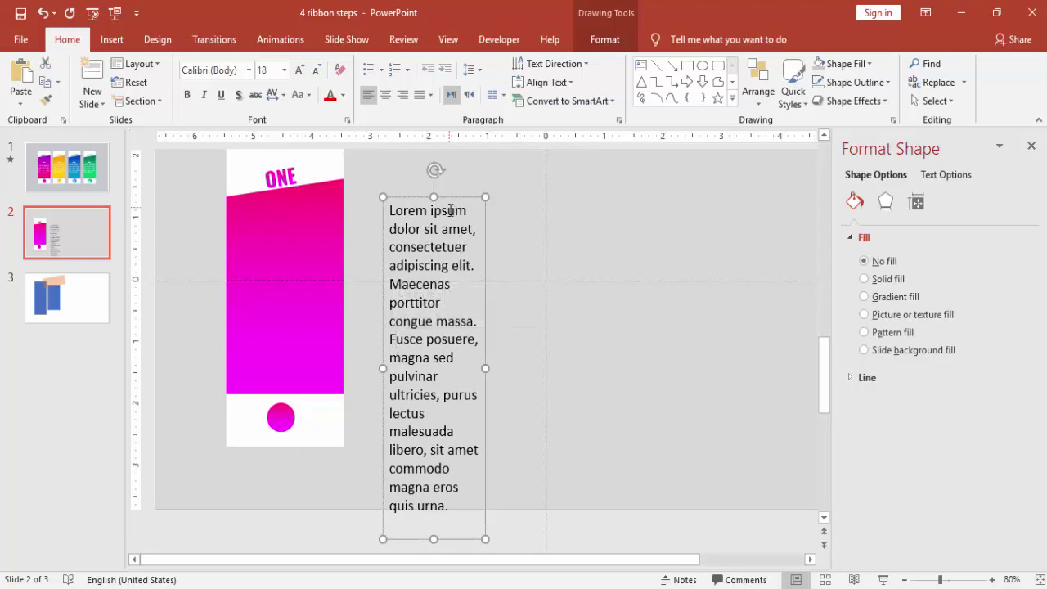
pyautogui.click(318, 71)
pyautogui.click(318, 71)
pyautogui.click(318, 70)
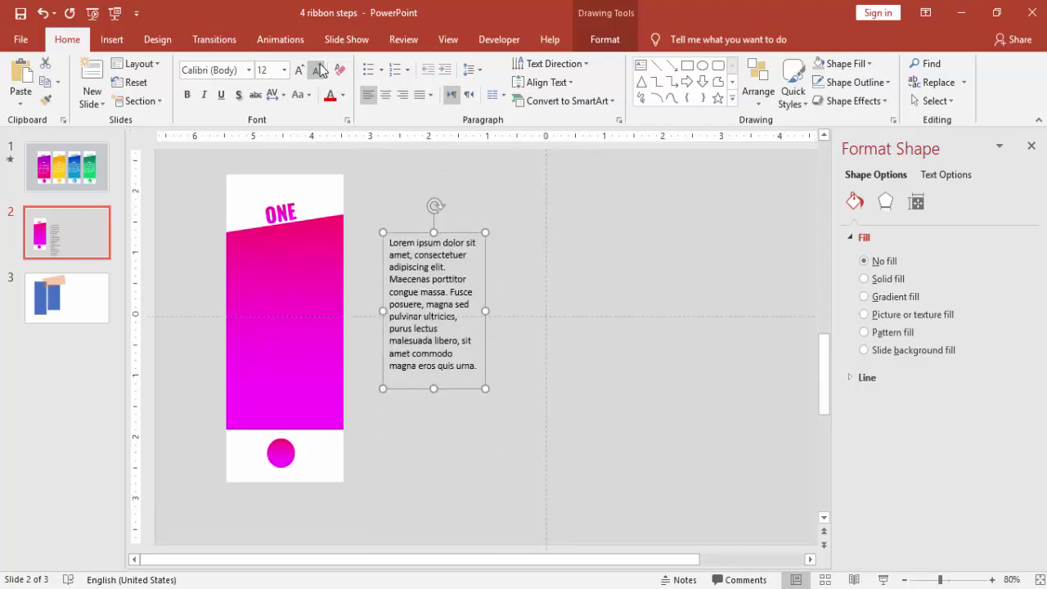
pyautogui.click(343, 95)
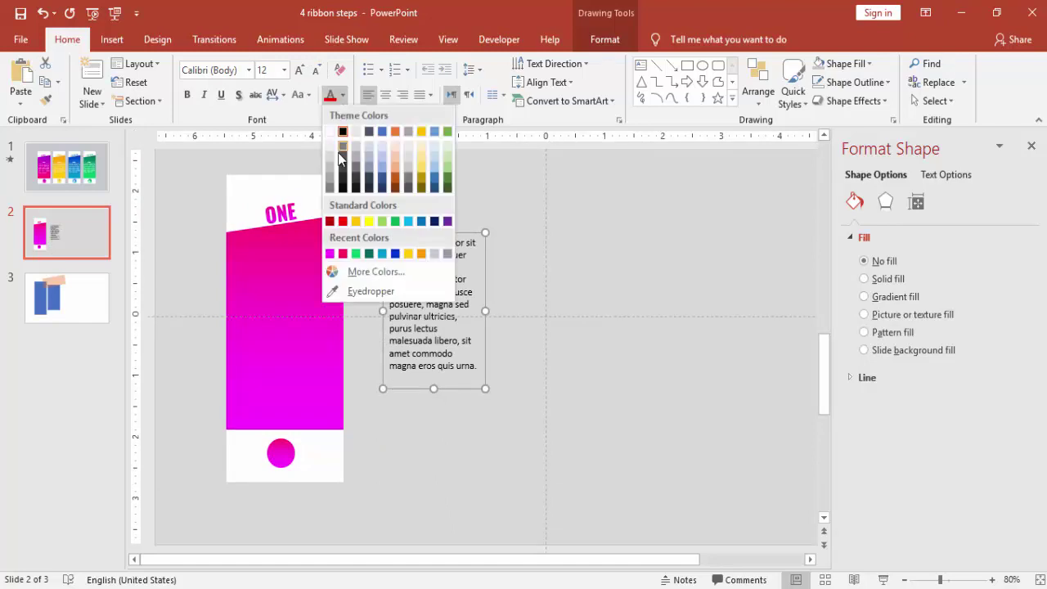
pyautogui.click(328, 150)
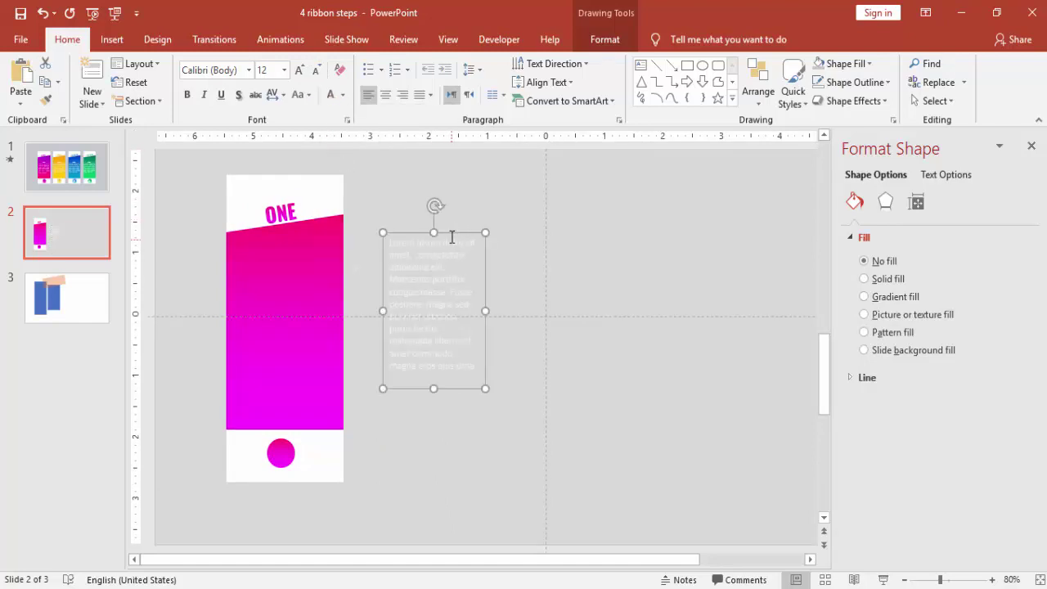
pyautogui.moveTo(433, 234); pyautogui.dragTo(296, 247)
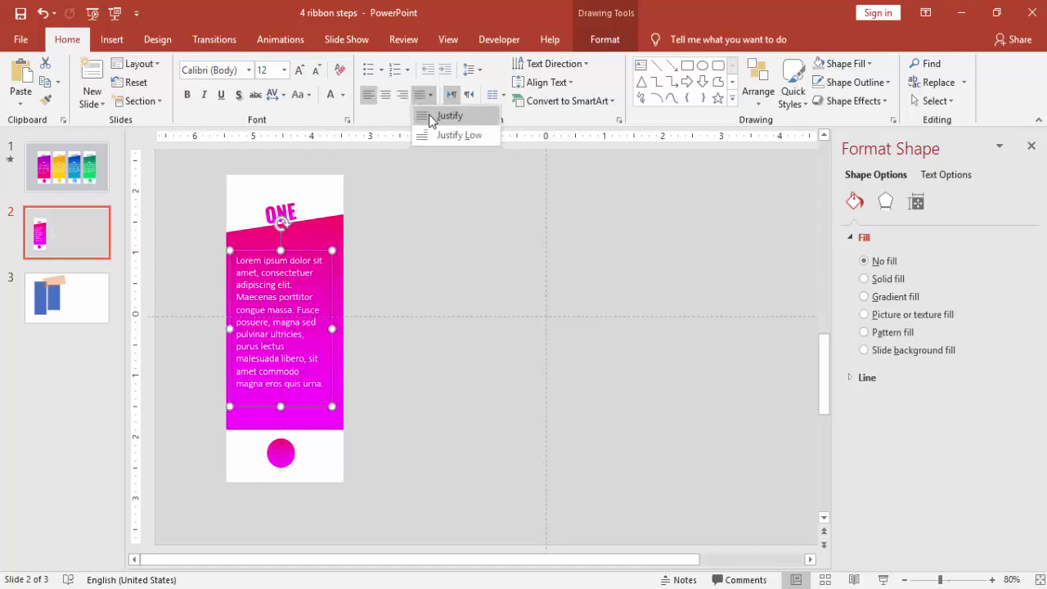
pyautogui.click(420, 96)
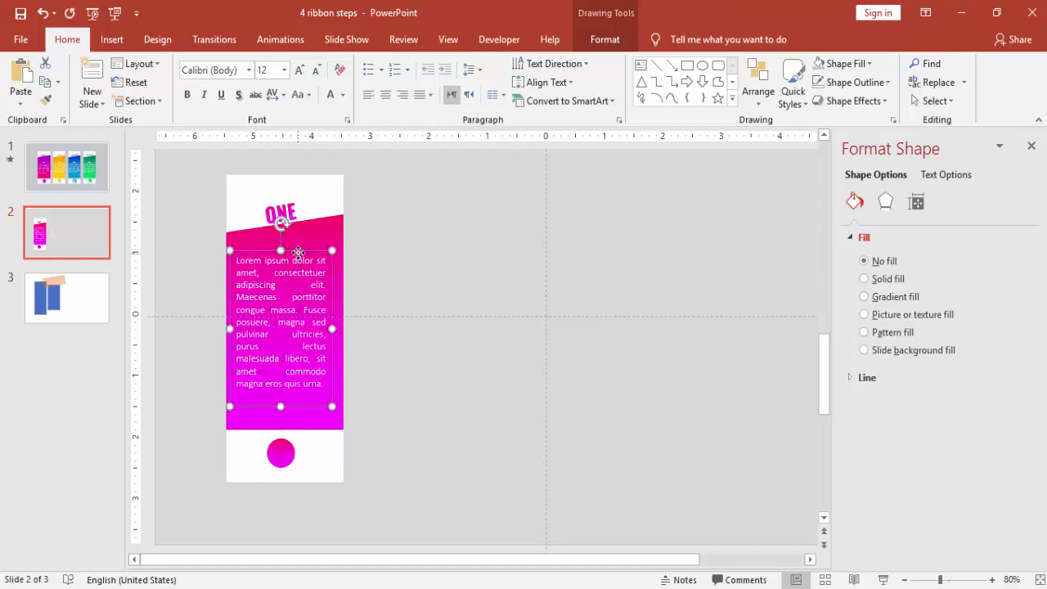
pyautogui.moveTo(298, 254); pyautogui.dragTo(295, 263)
# Add a small text box reading TITLE to the right of the card
pyautogui.click(373, 200)
pyautogui.click(139, 64)
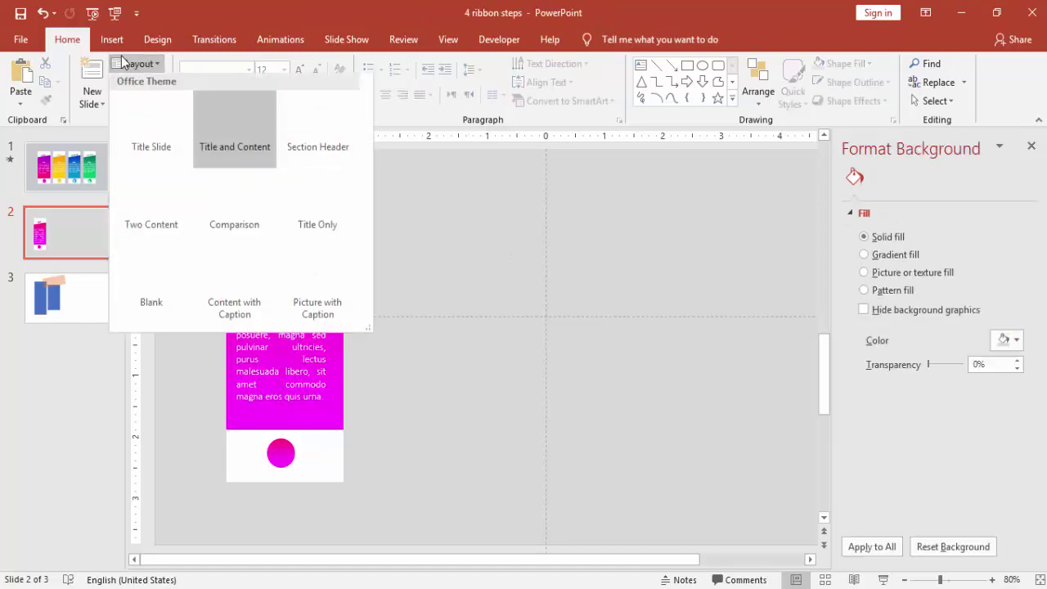
pyautogui.click(111, 40)
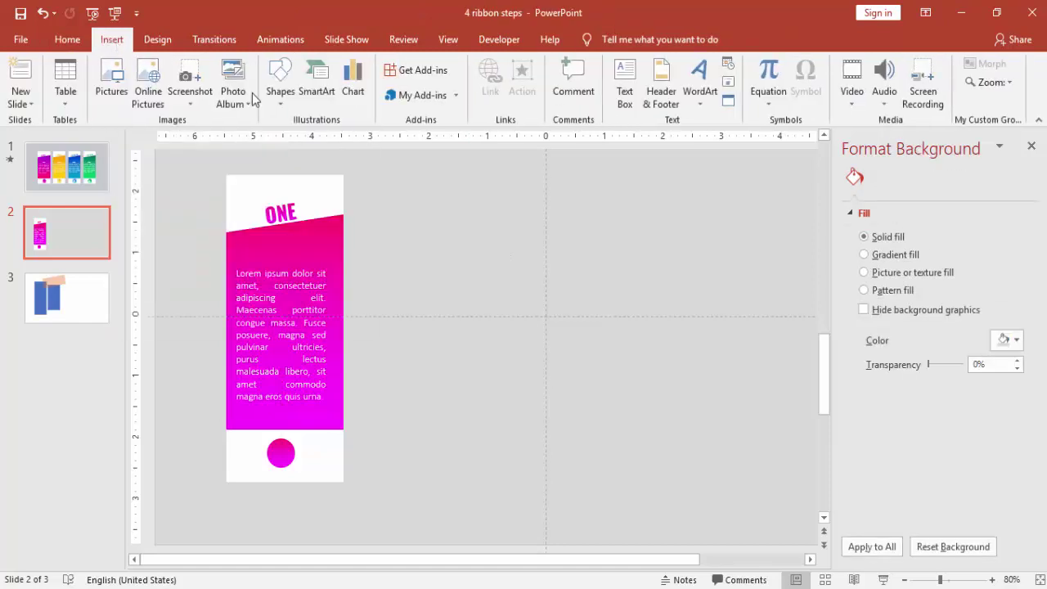
pyautogui.click(624, 83)
pyautogui.moveTo(440, 224); pyautogui.dragTo(508, 250)
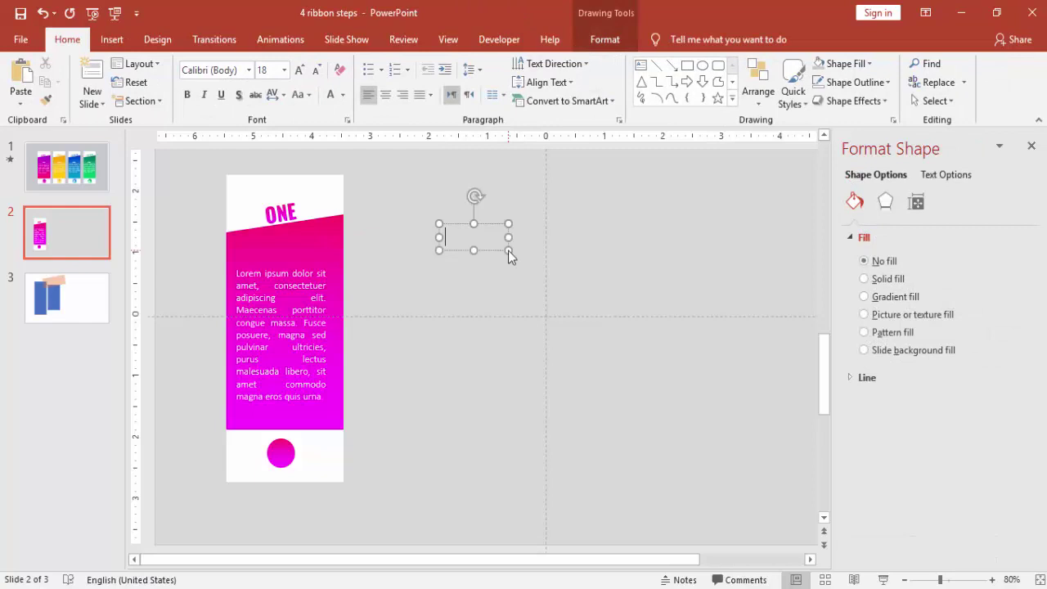
pyautogui.write('TITLE')
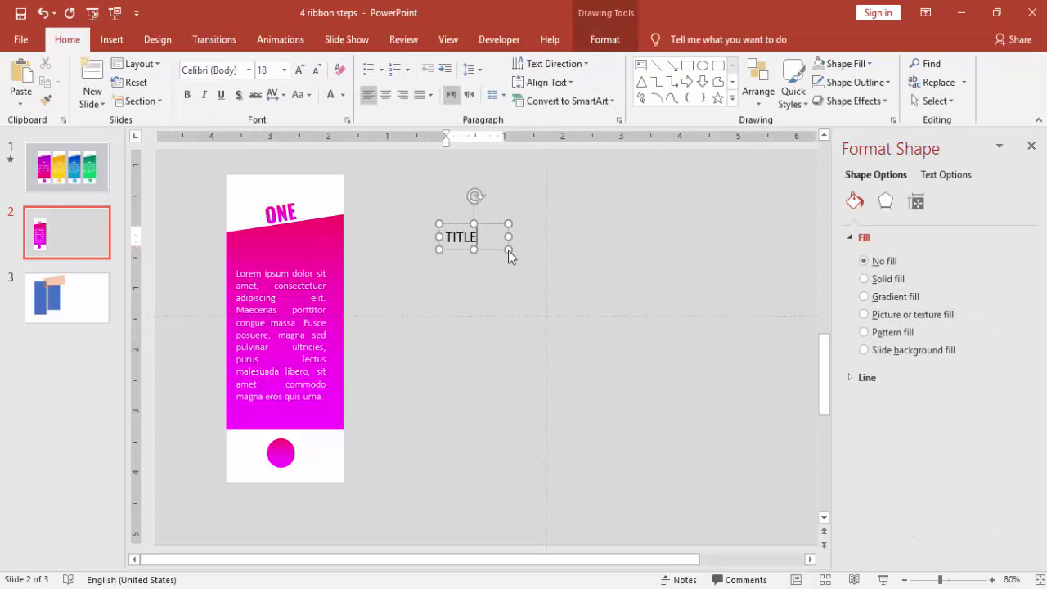
# Format TITLE as 14 pt Oswald, centred and white, and move it under ONE
pyautogui.click(483, 224)
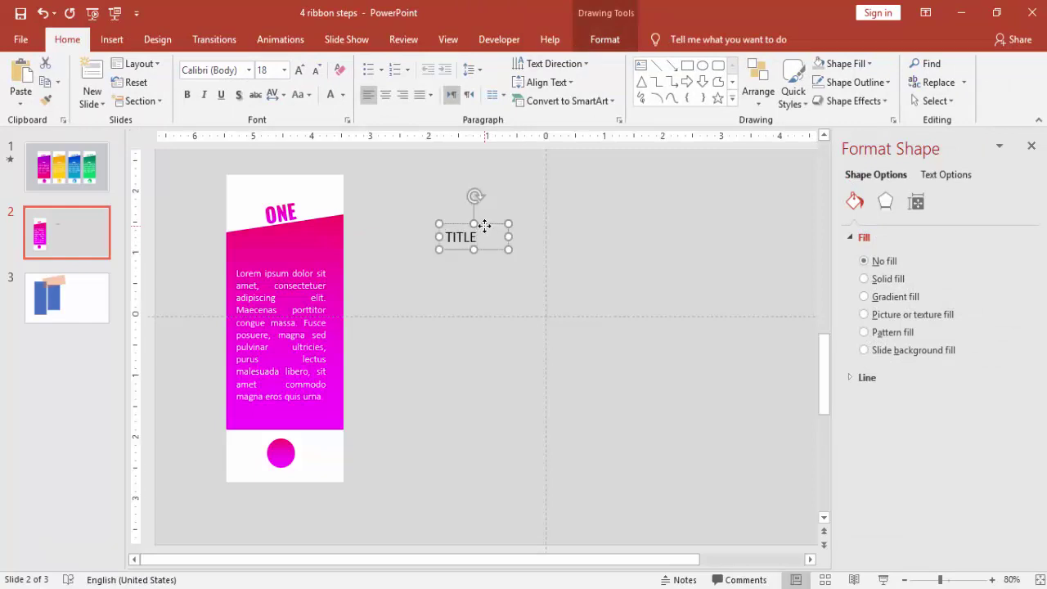
pyautogui.click(211, 70)
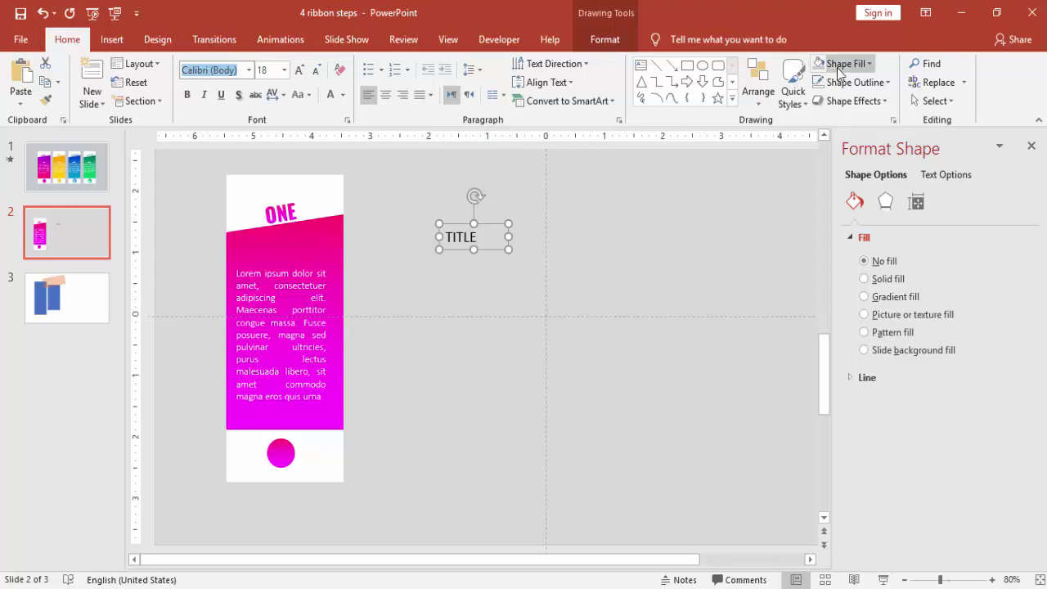
pyautogui.write('Oswald')
pyautogui.press('Return')
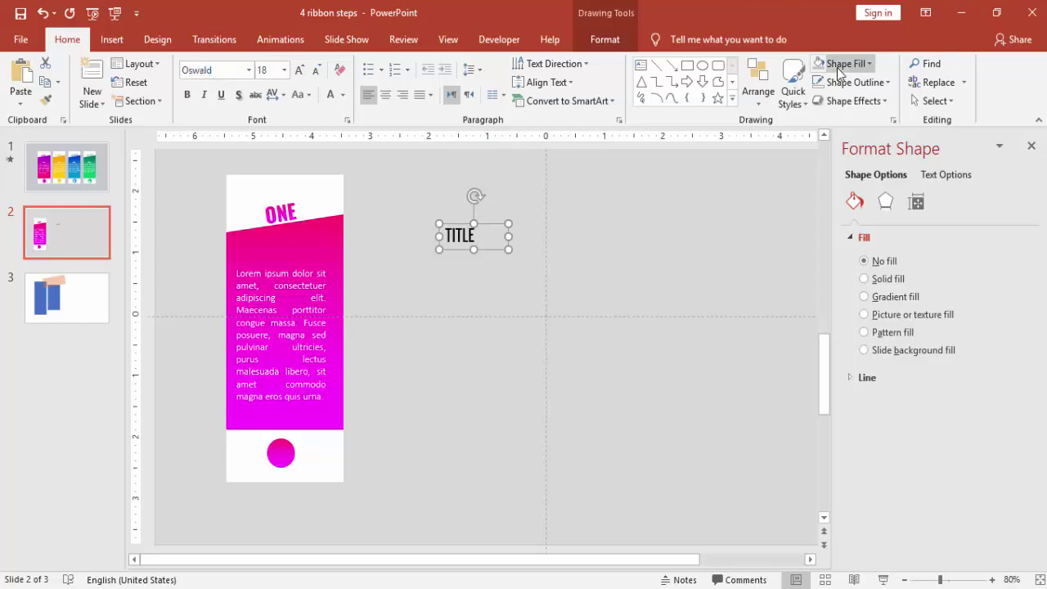
pyautogui.click(315, 69)
pyautogui.click(315, 69)
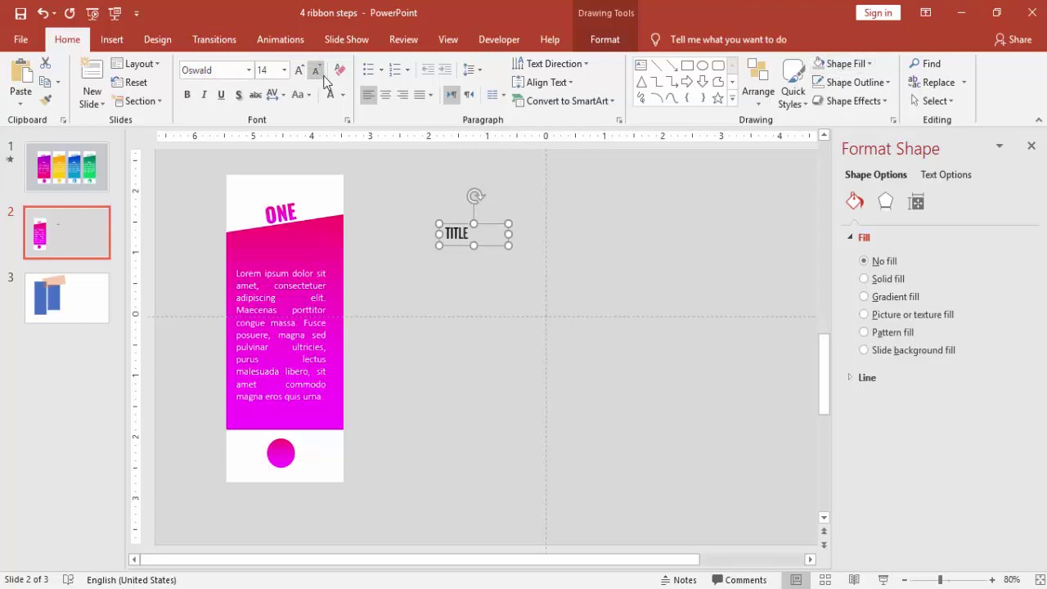
pyautogui.click(386, 95)
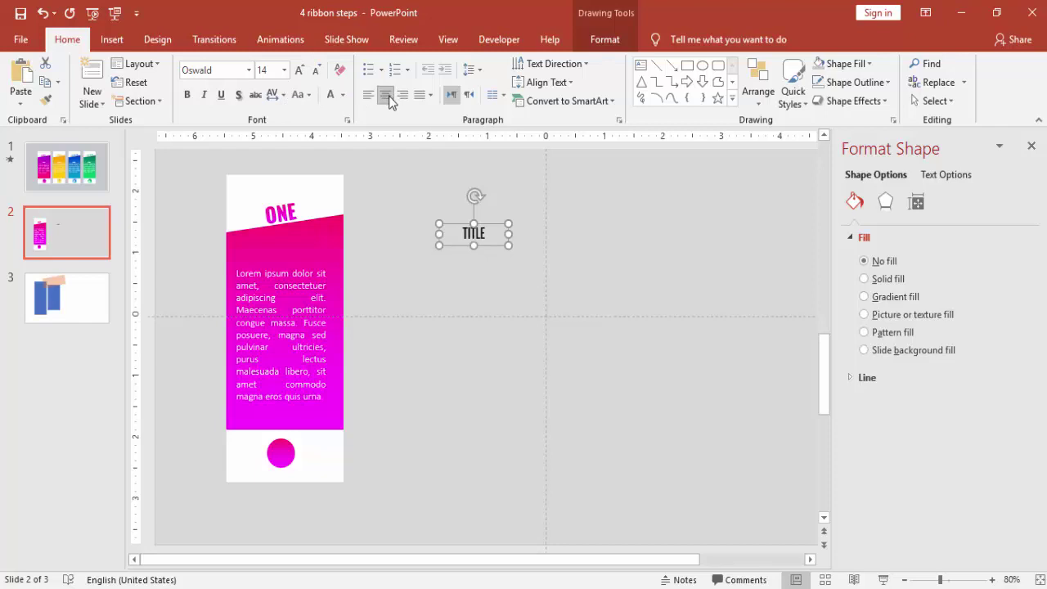
pyautogui.click(342, 95)
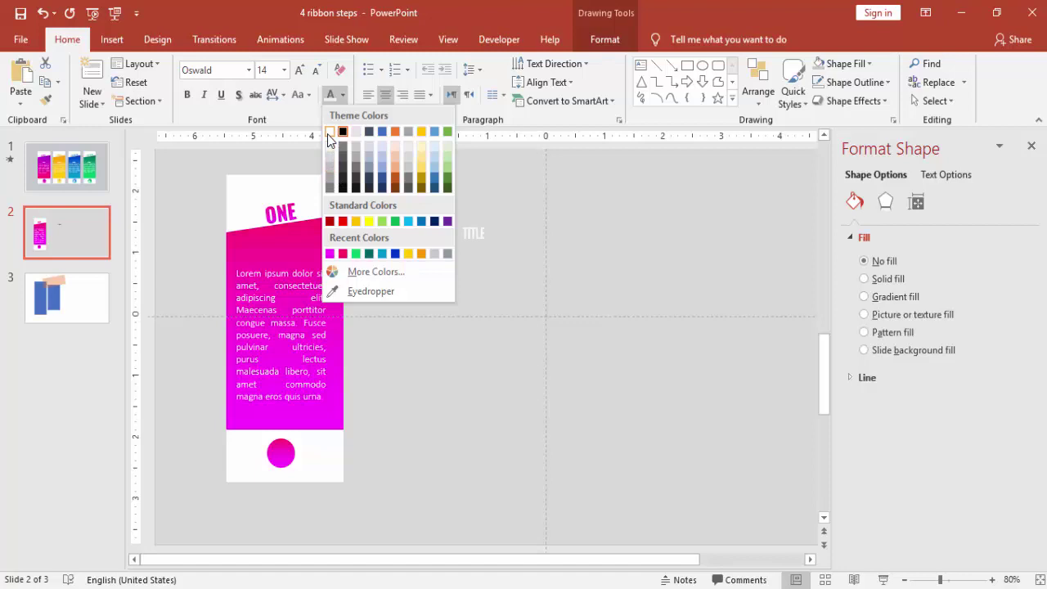
pyautogui.click(330, 132)
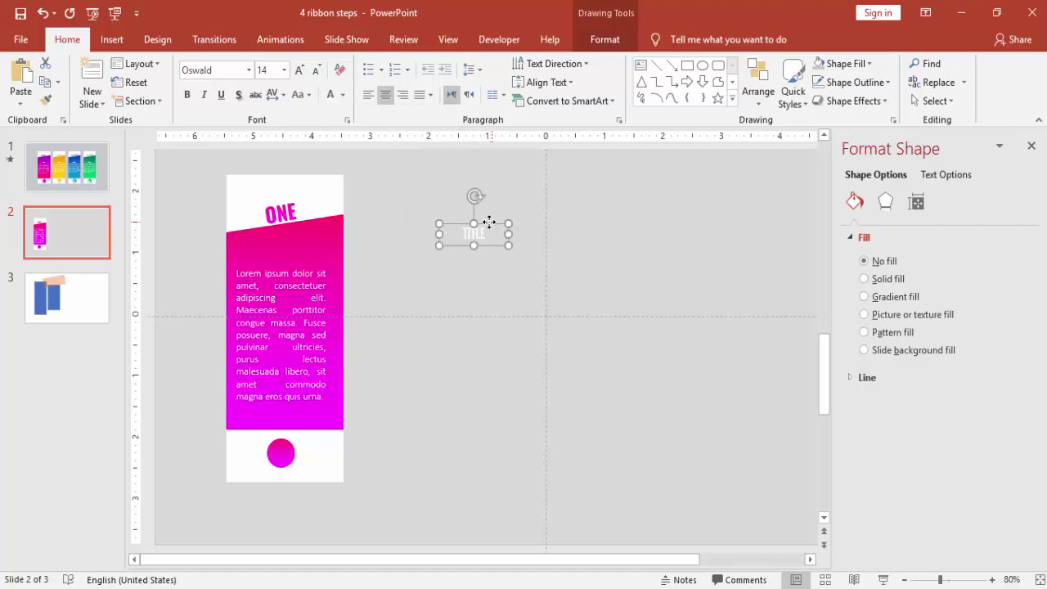
pyautogui.moveTo(488, 222); pyautogui.dragTo(294, 243)
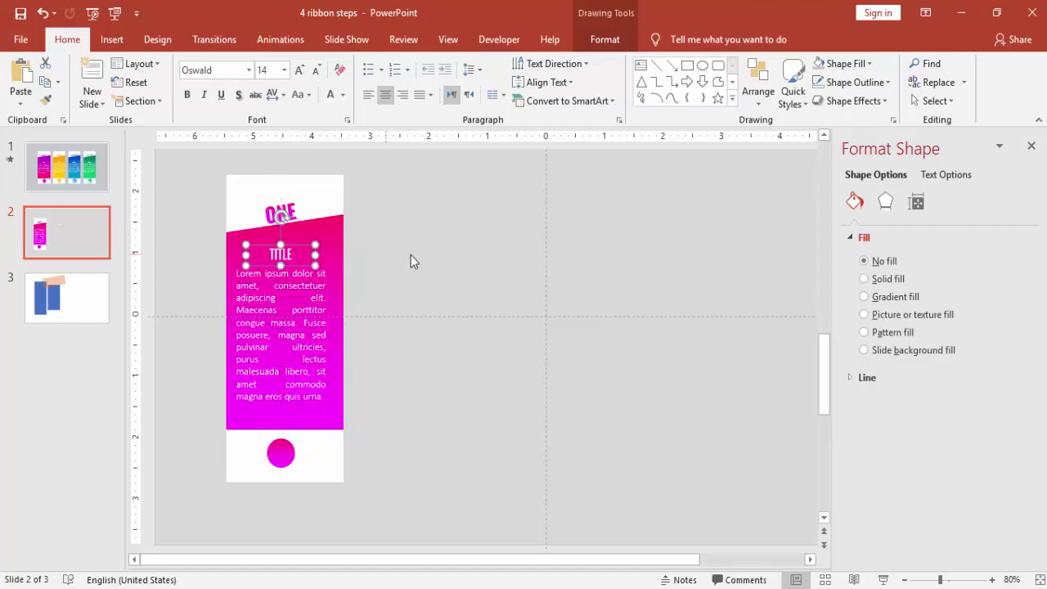
pyautogui.click(411, 255)
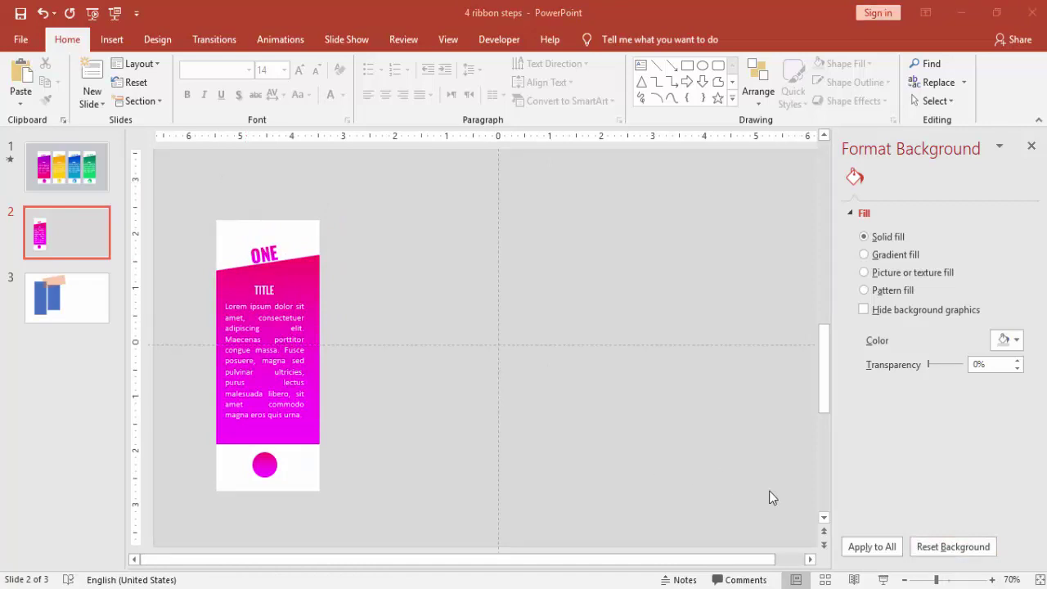
# Select all shapes of the ribbon card and shift the card slightly right
pyautogui.click(902, 579)
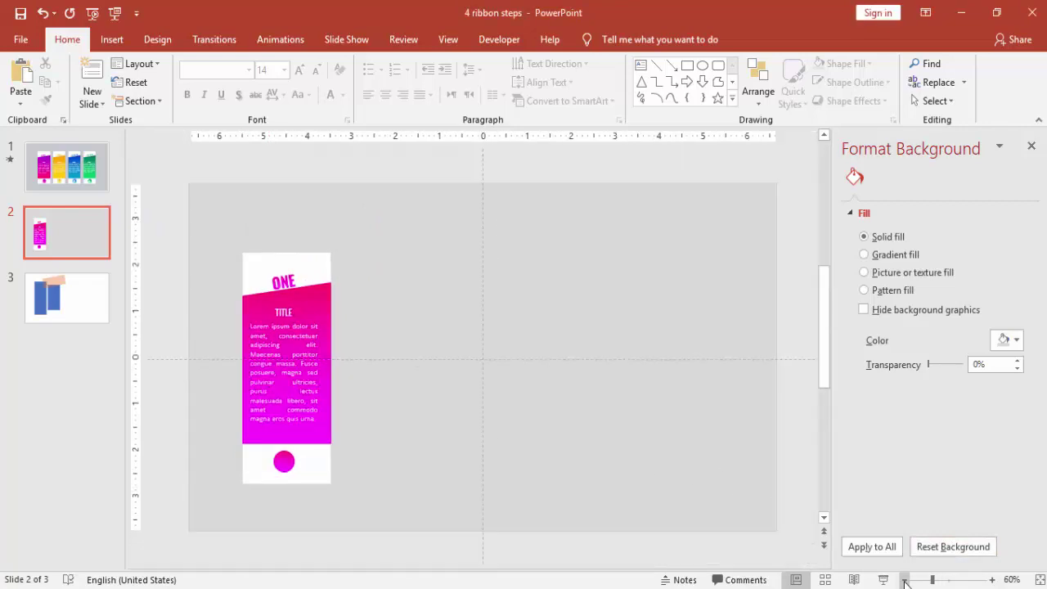
pyautogui.moveTo(212, 216); pyautogui.dragTo(378, 513)
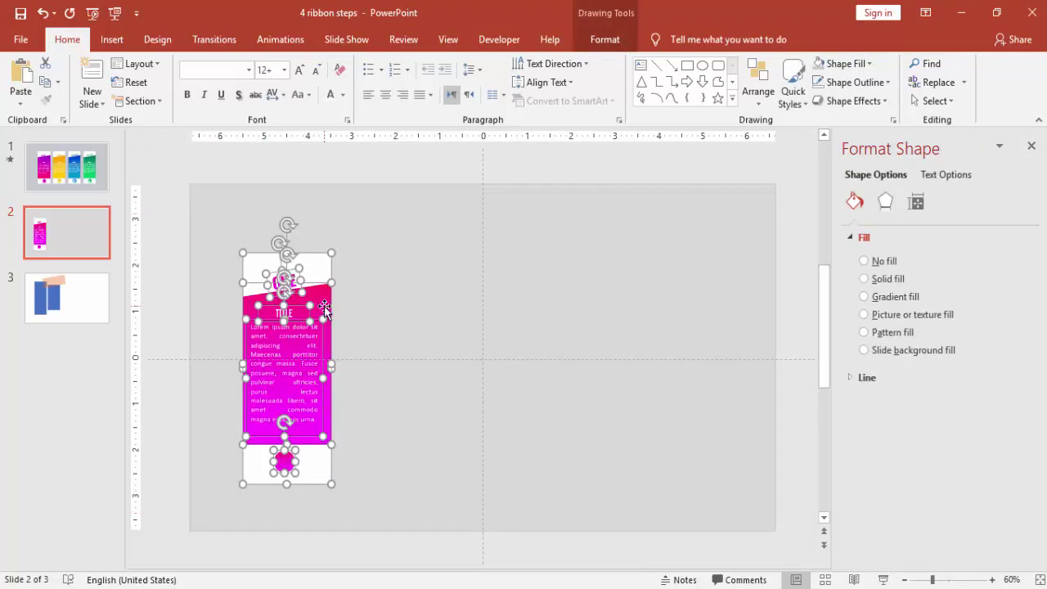
pyautogui.moveTo(325, 307); pyautogui.dragTo(346, 307)
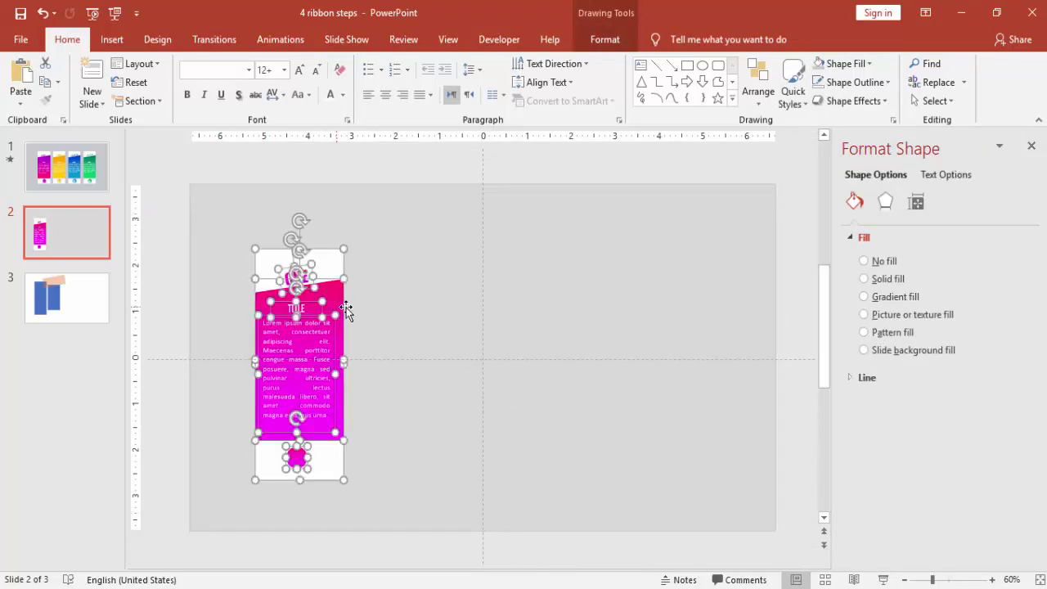
pyautogui.click(369, 305)
# Copy the ONE card's icon from slide 1 and paste it onto slide 2's pink circle
pyautogui.click(36, 167)
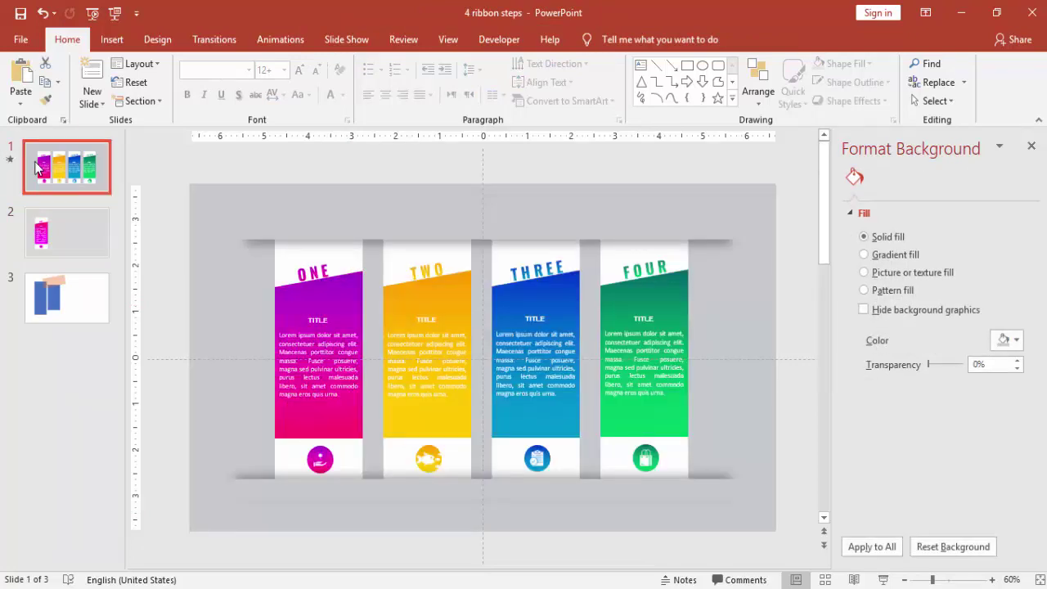
pyautogui.click(320, 459)
pyautogui.click(320, 459)
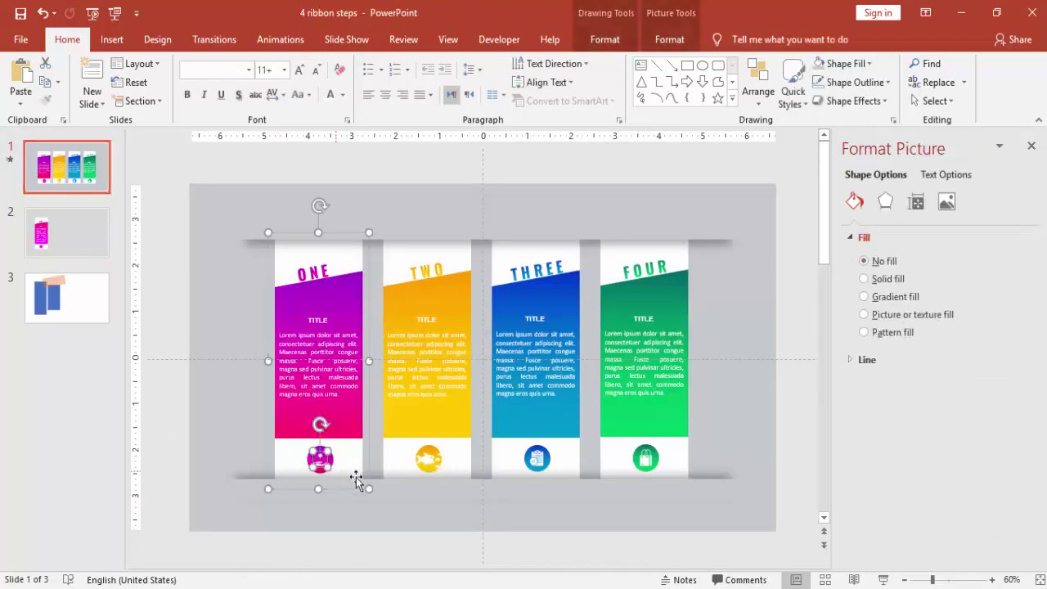
pyautogui.click(56, 239)
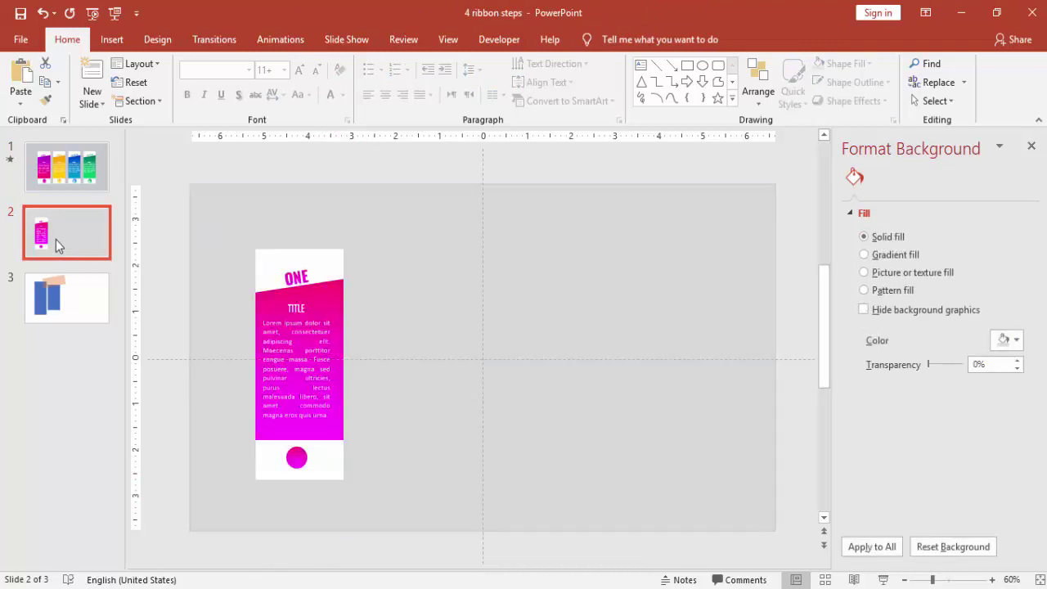
pyautogui.hotkey('ctrl', 'v')
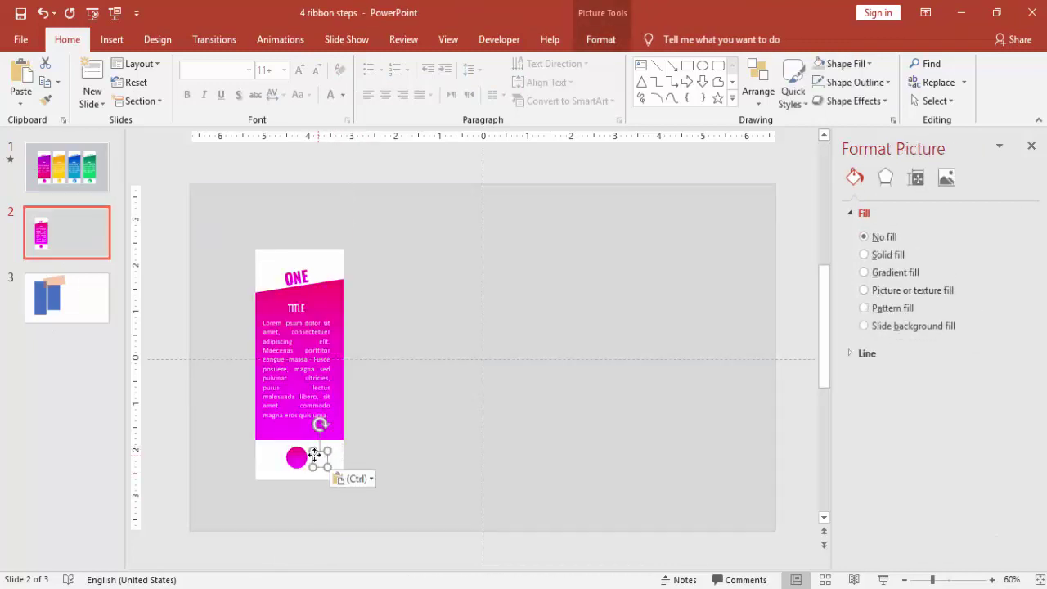
pyautogui.moveTo(314, 454); pyautogui.dragTo(296, 457)
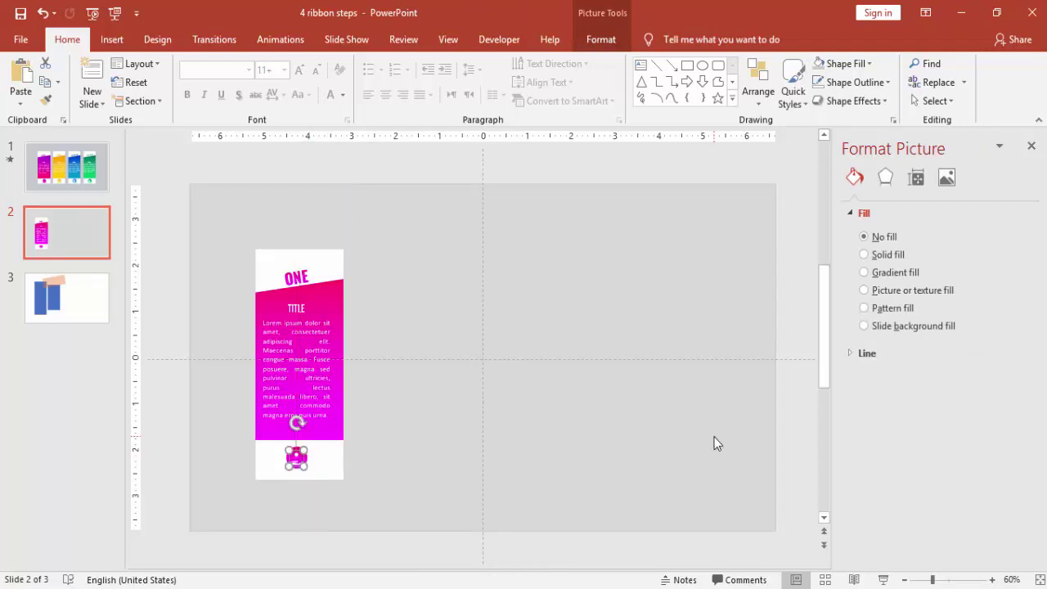
pyautogui.hotkey('ctrl', 'z')
pyautogui.hotkey('ctrl', 'z')
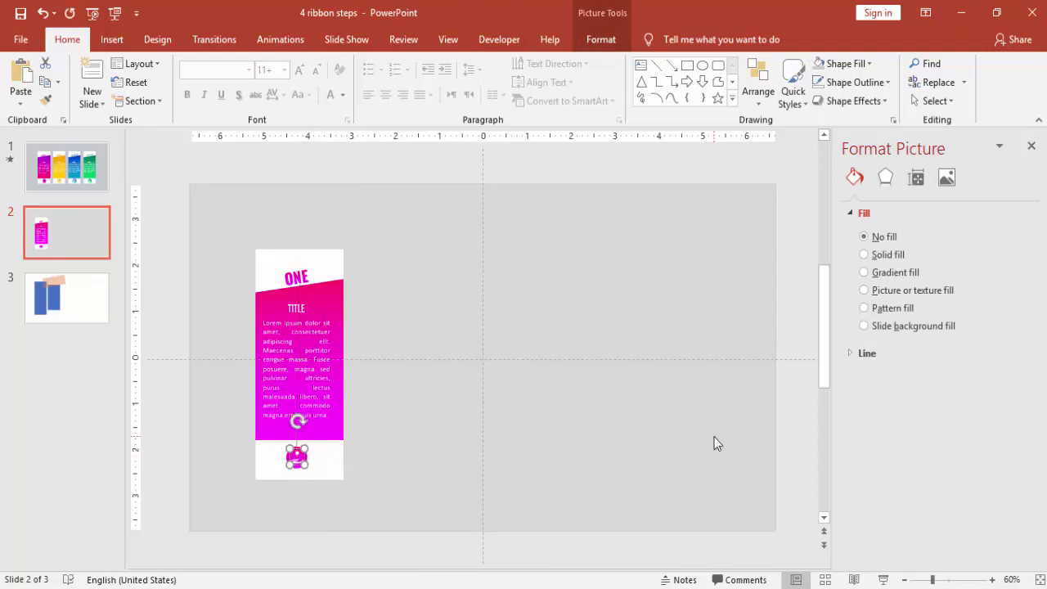
# Group the card's shapes and duplicate the card into four side by side
pyautogui.moveTo(216, 201); pyautogui.dragTo(444, 537)
pyautogui.rightClick(313, 261)
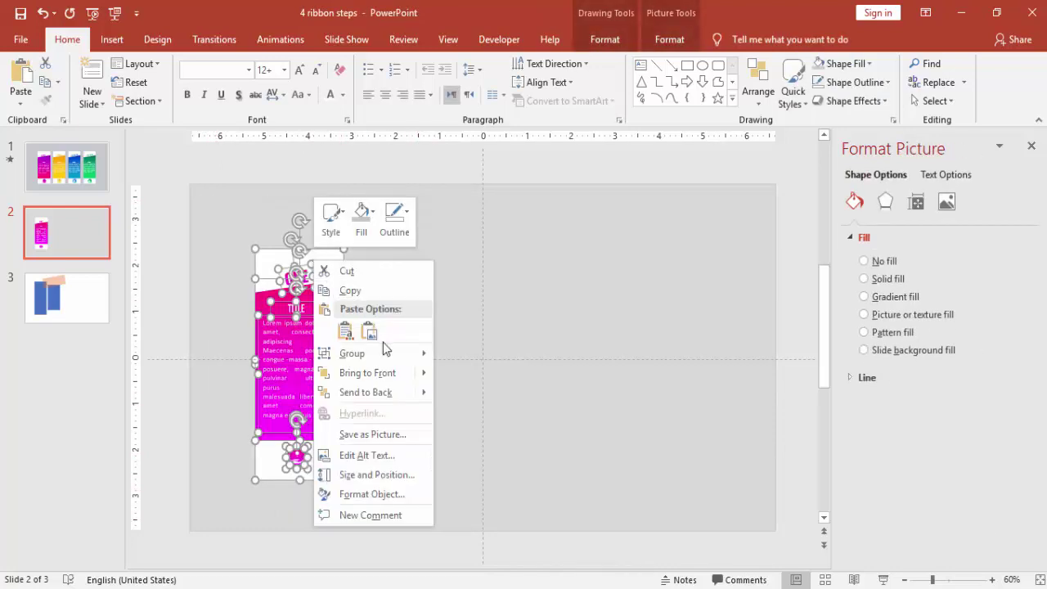
pyautogui.moveTo(399, 352)
pyautogui.click(455, 355)
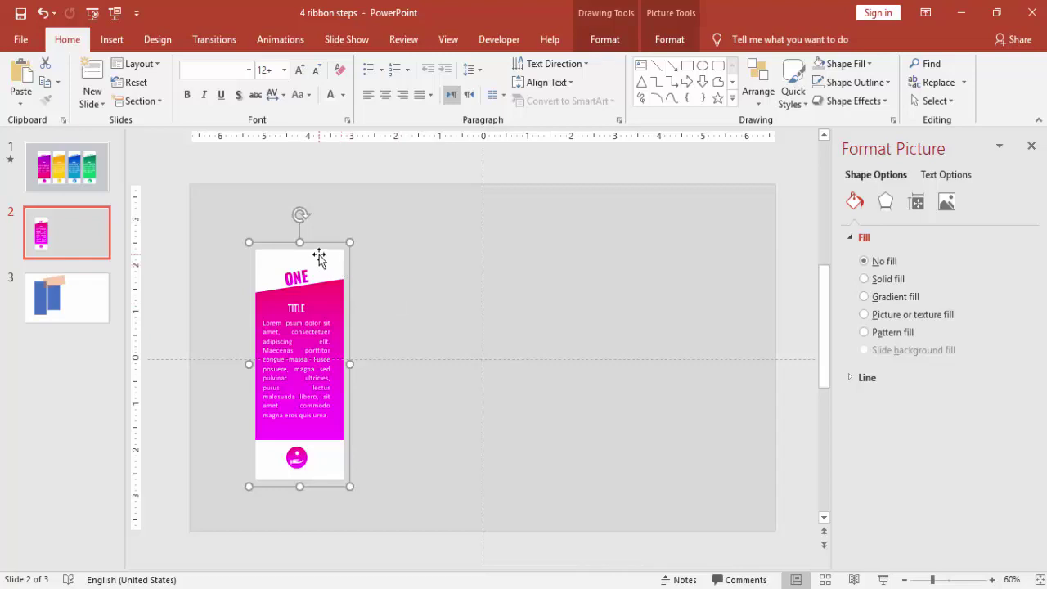
pyautogui.moveTo(319, 257); pyautogui.dragTo(435, 261)
pyautogui.hotkey('ctrl', 'd')
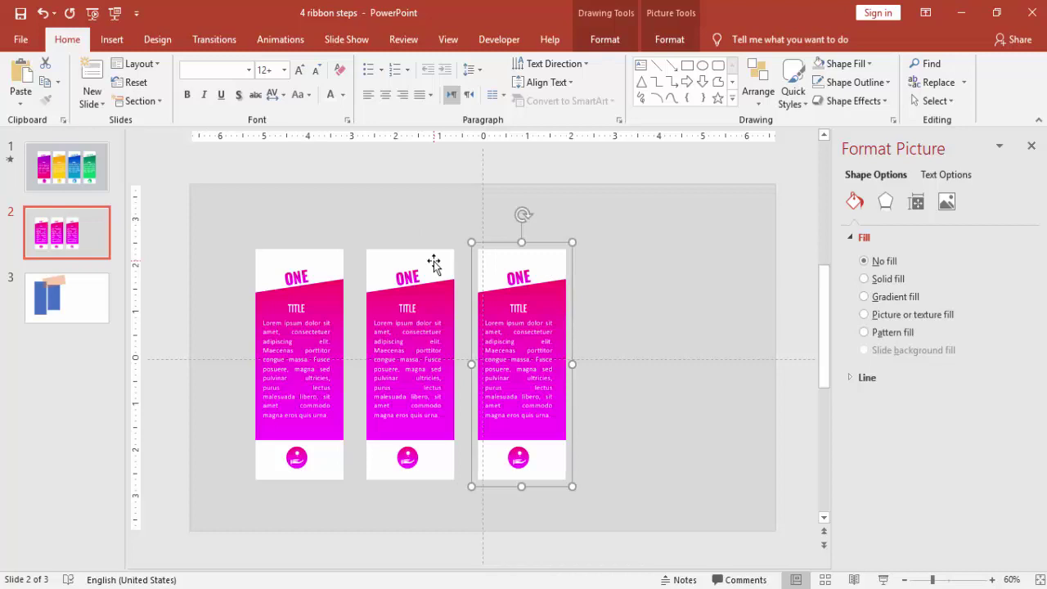
pyautogui.hotkey('ctrl', 'd')
# Select all four cards and distribute them horizontally
pyautogui.click(228, 231)
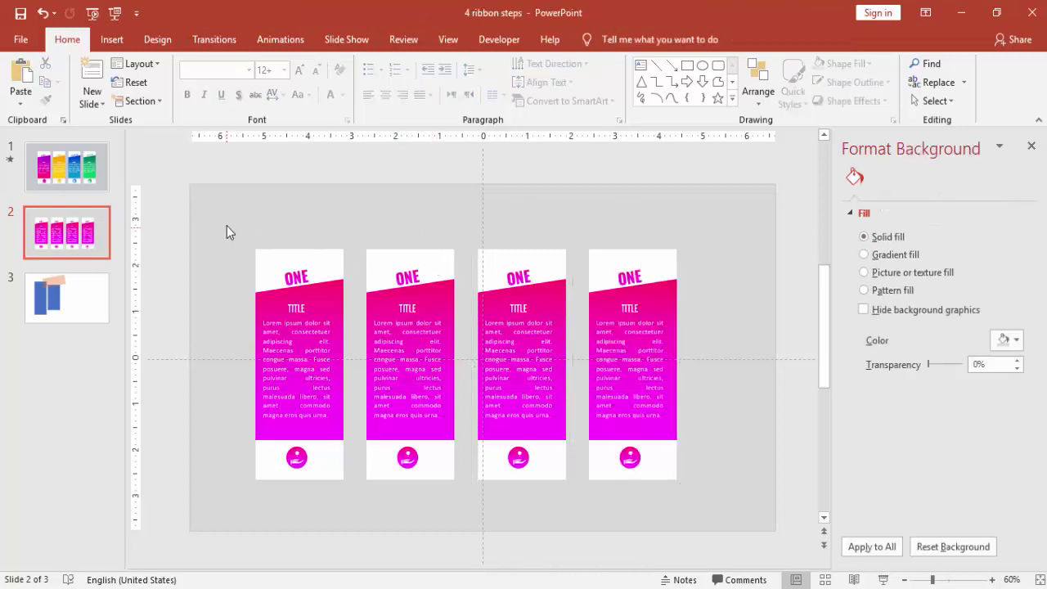
pyautogui.moveTo(227, 230); pyautogui.dragTo(717, 517)
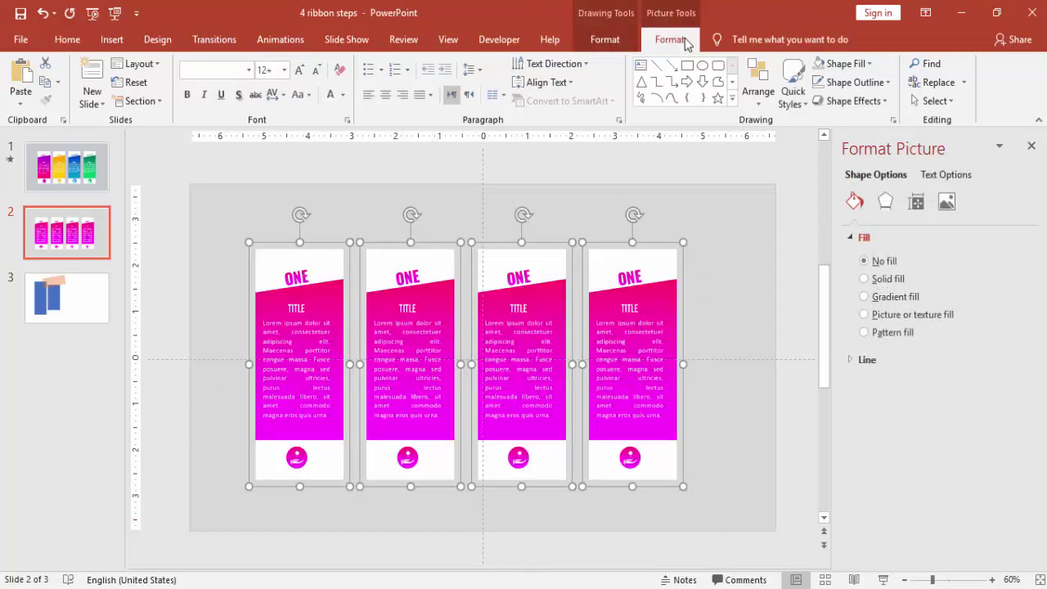
pyautogui.click(668, 39)
pyautogui.click(836, 65)
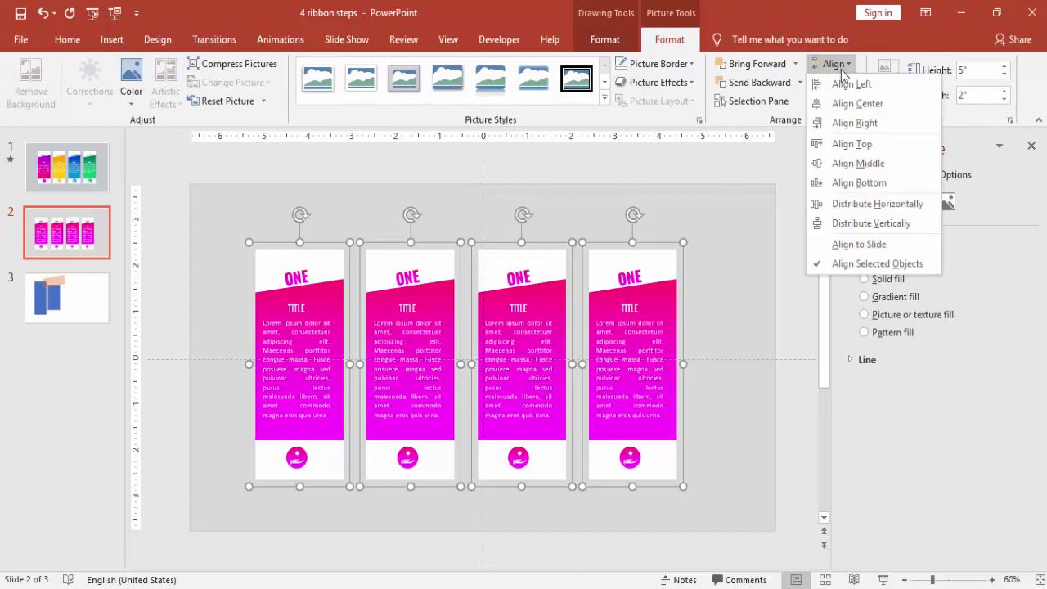
pyautogui.click(894, 210)
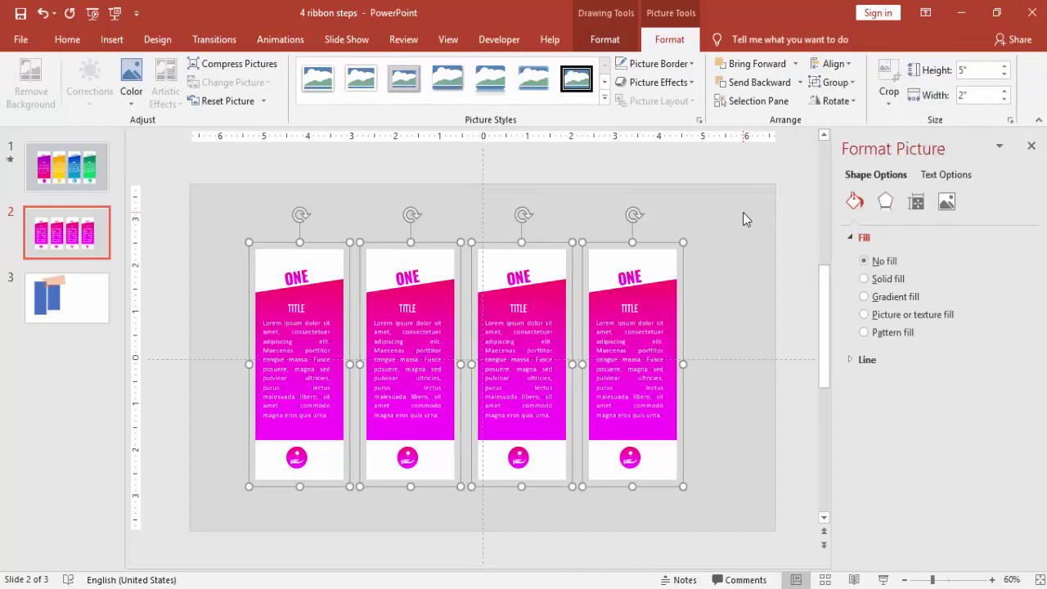
pyautogui.click(723, 219)
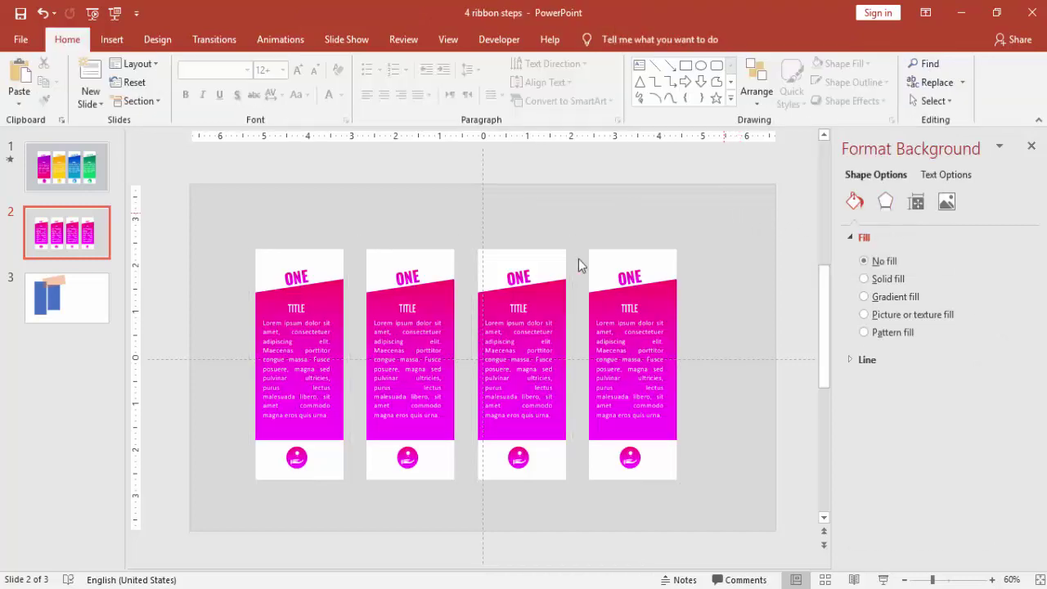
# Set the second card's left gradient stop to orange
pyautogui.click(442, 299)
pyautogui.click(442, 299)
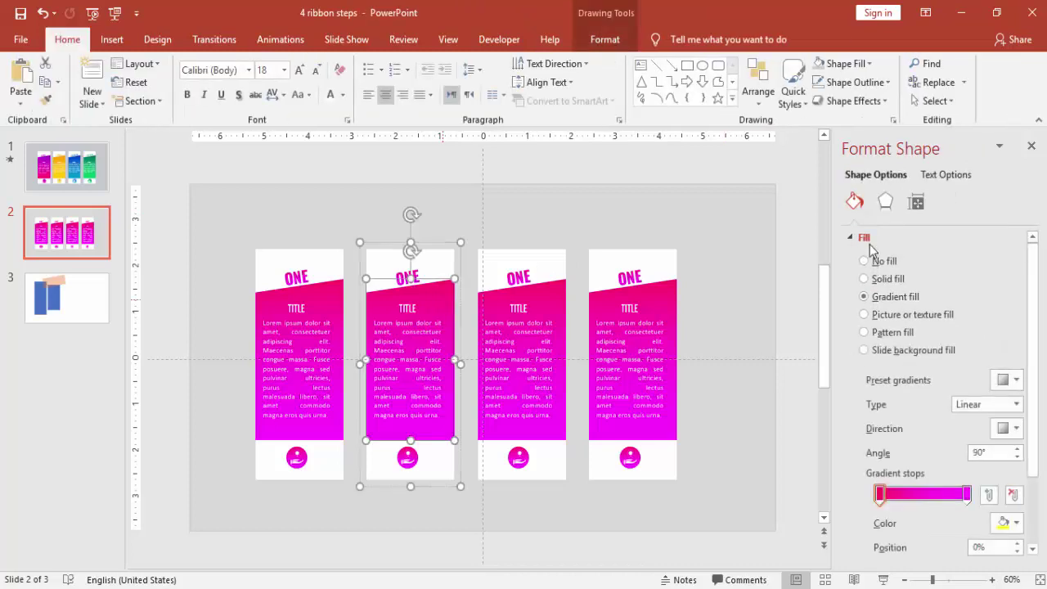
pyautogui.click(1006, 523)
pyautogui.click(922, 497)
pyautogui.click(965, 497)
pyautogui.doubleClick(965, 497)
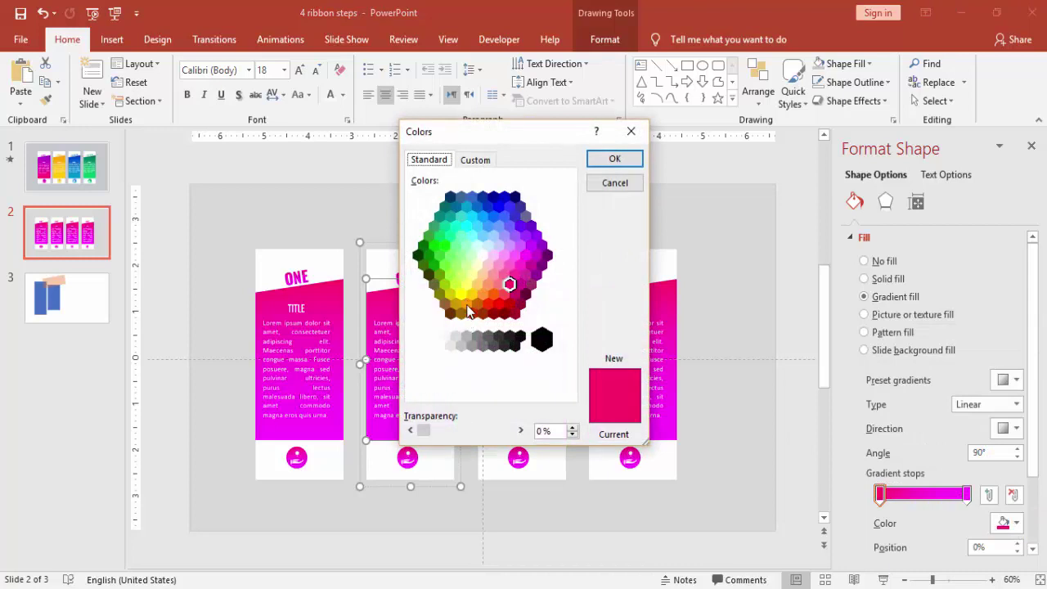
pyautogui.click(465, 304)
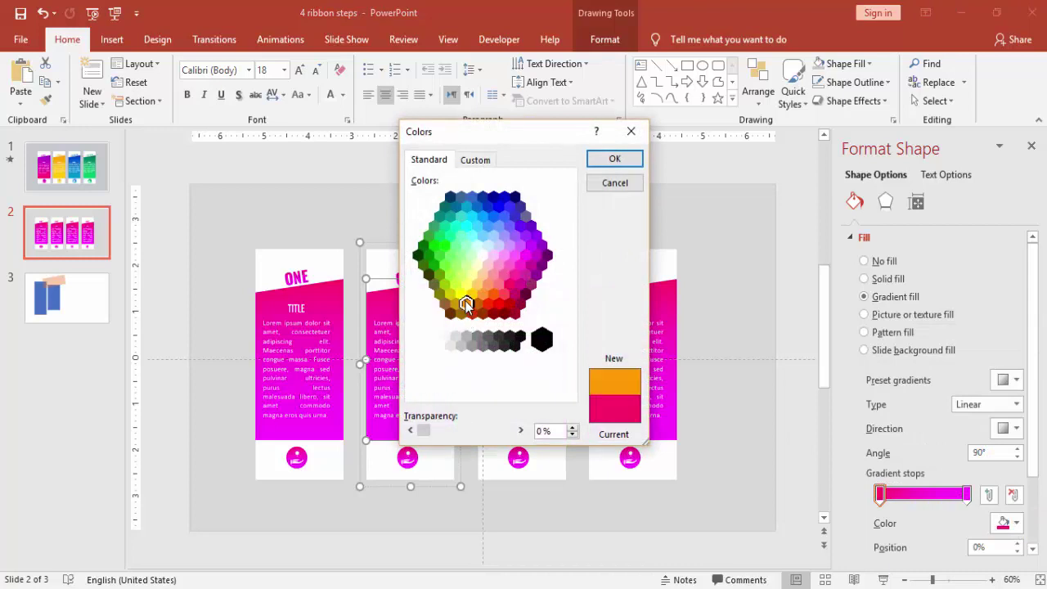
pyautogui.click(606, 157)
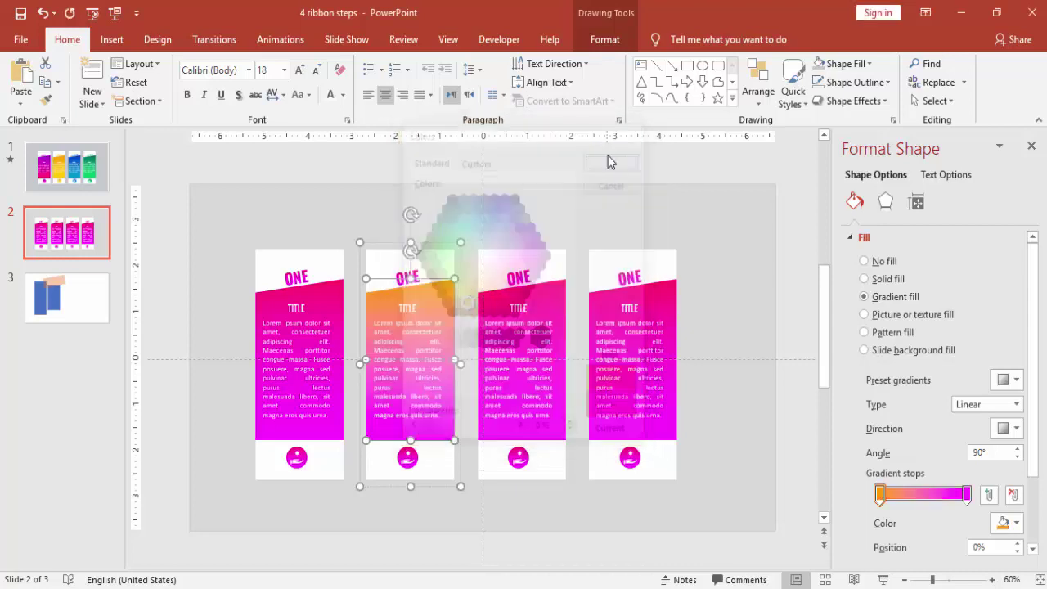
# Set the second card's right gradient stop to a lighter orange
pyautogui.click(965, 494)
pyautogui.click(1005, 523)
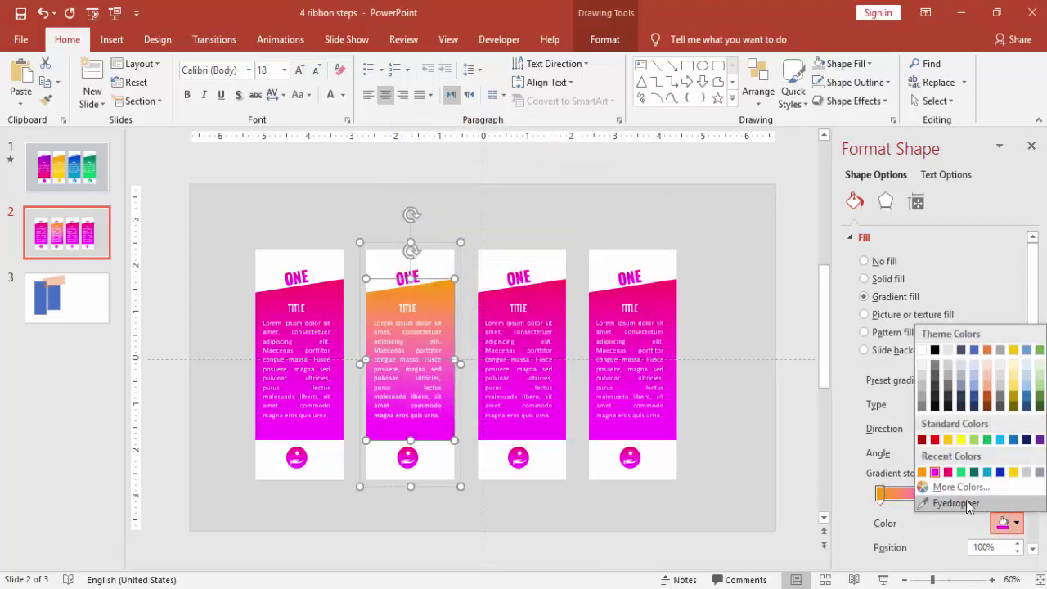
pyautogui.click(961, 488)
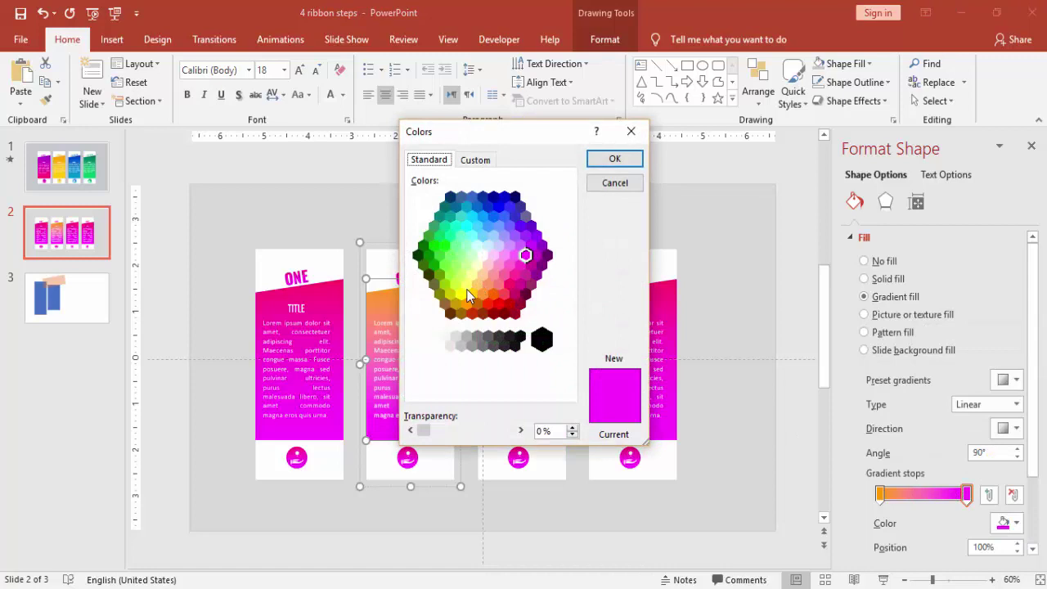
pyautogui.click(466, 287)
pyautogui.click(614, 160)
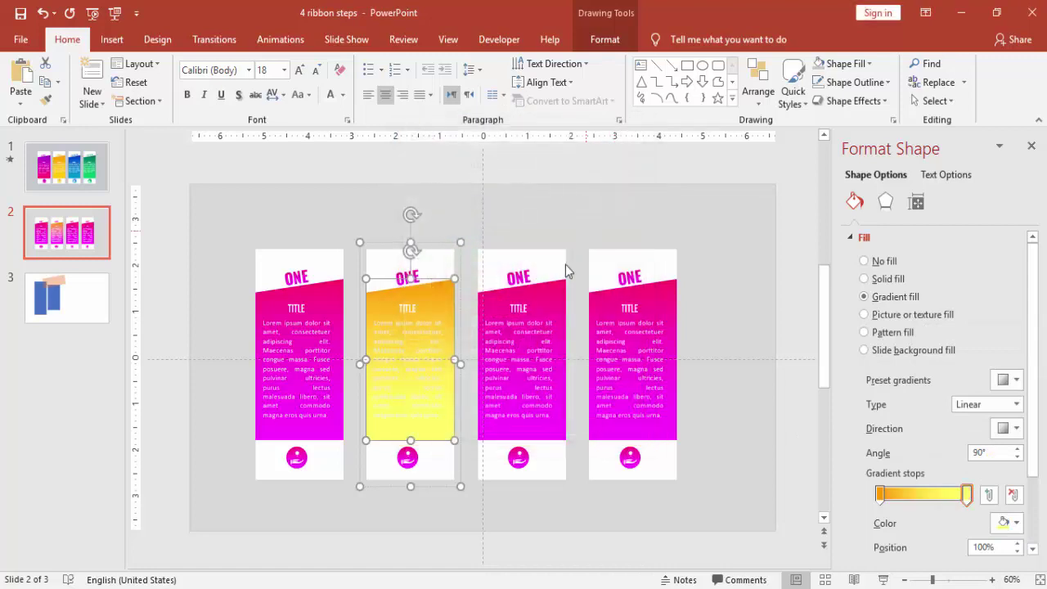
pyautogui.click(1006, 522)
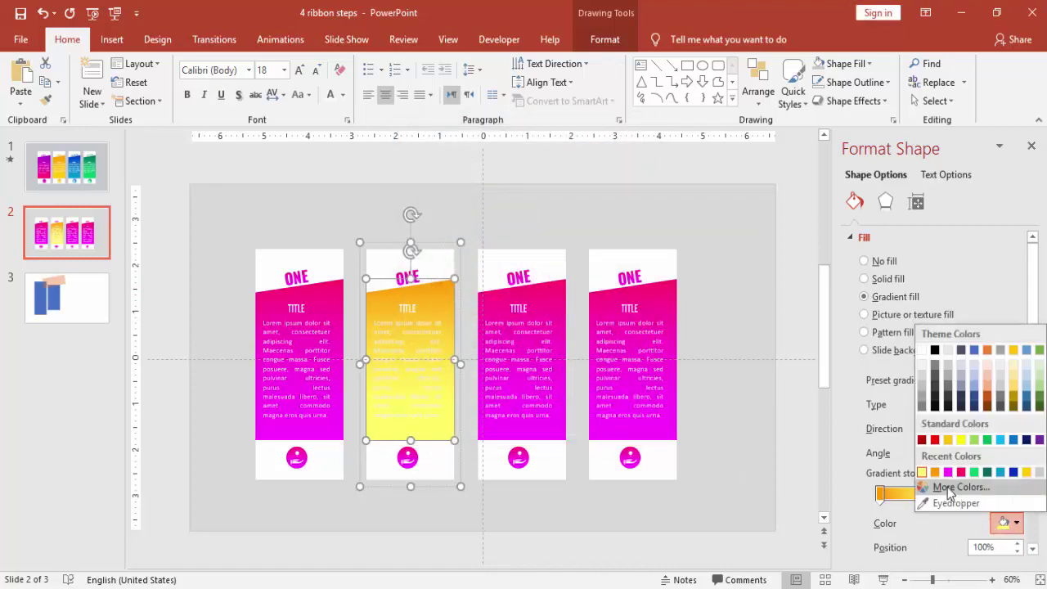
pyautogui.click(957, 497)
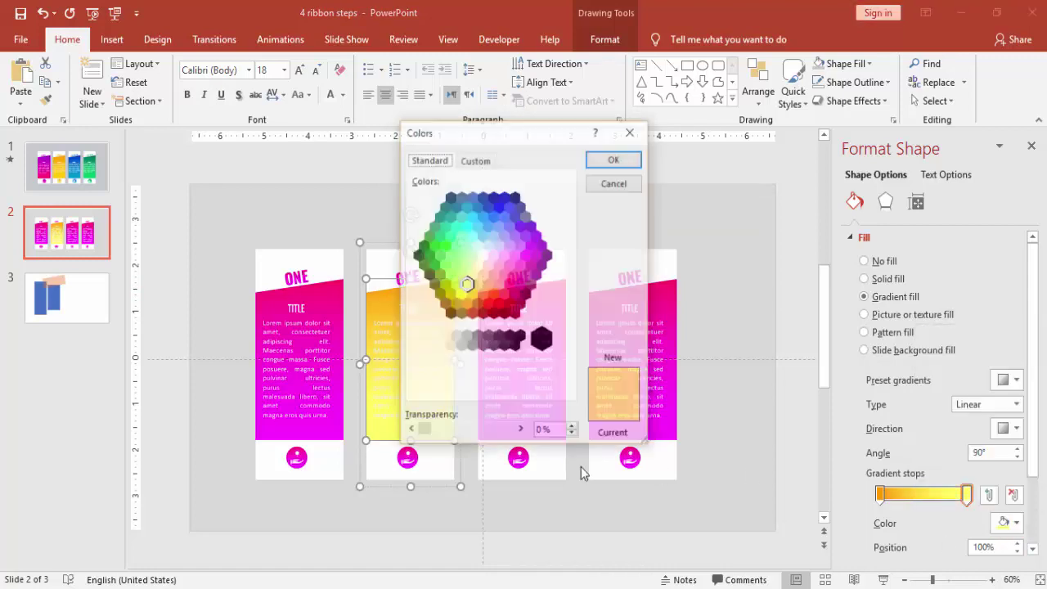
pyautogui.click(479, 283)
pyautogui.click(615, 164)
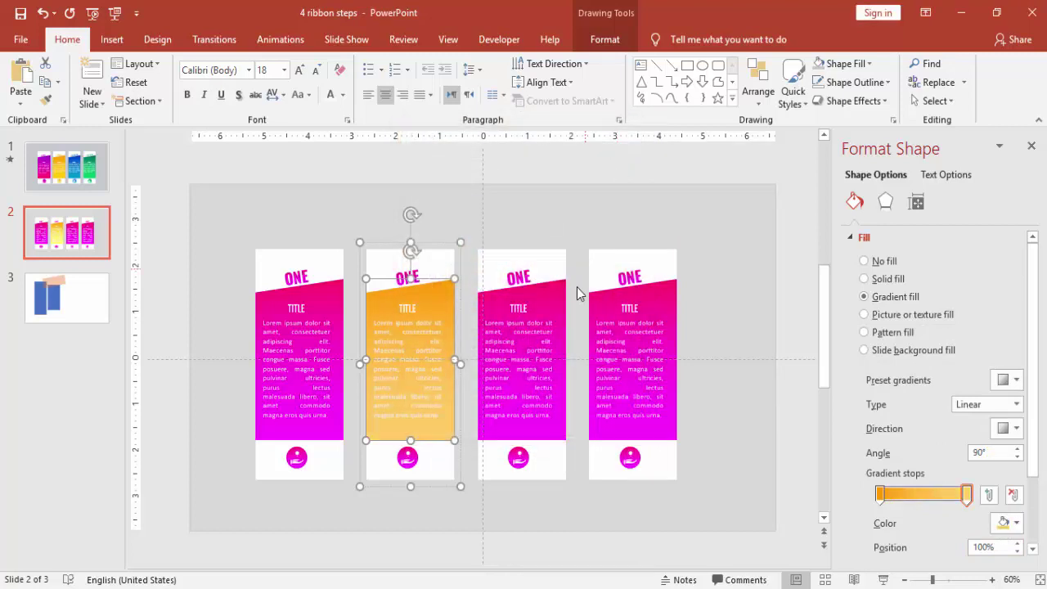
# Select the second card's ONE heading and the third card for editing
pyautogui.click(555, 294)
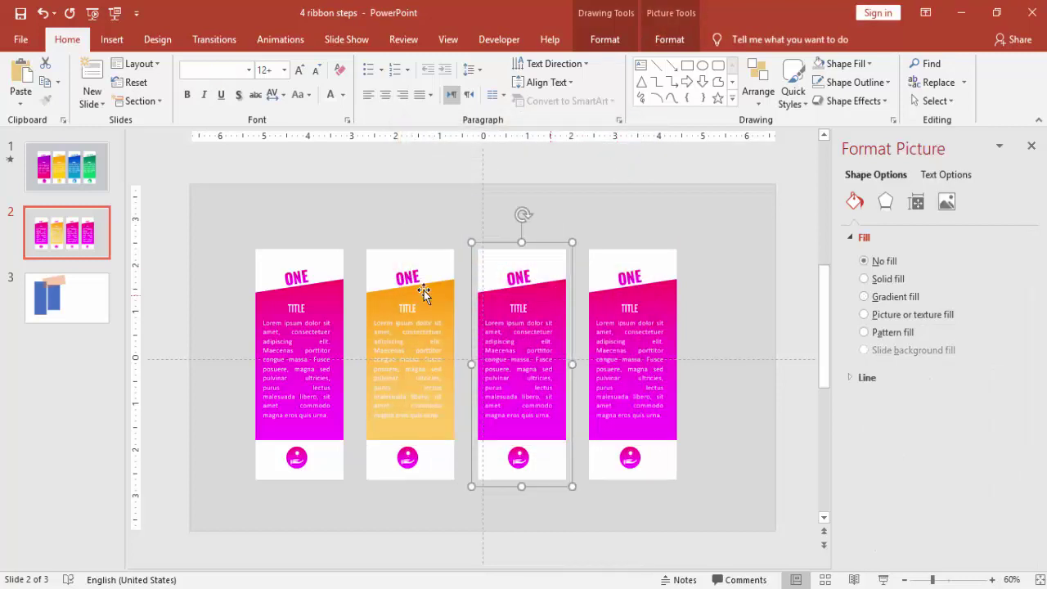
pyautogui.click(404, 271)
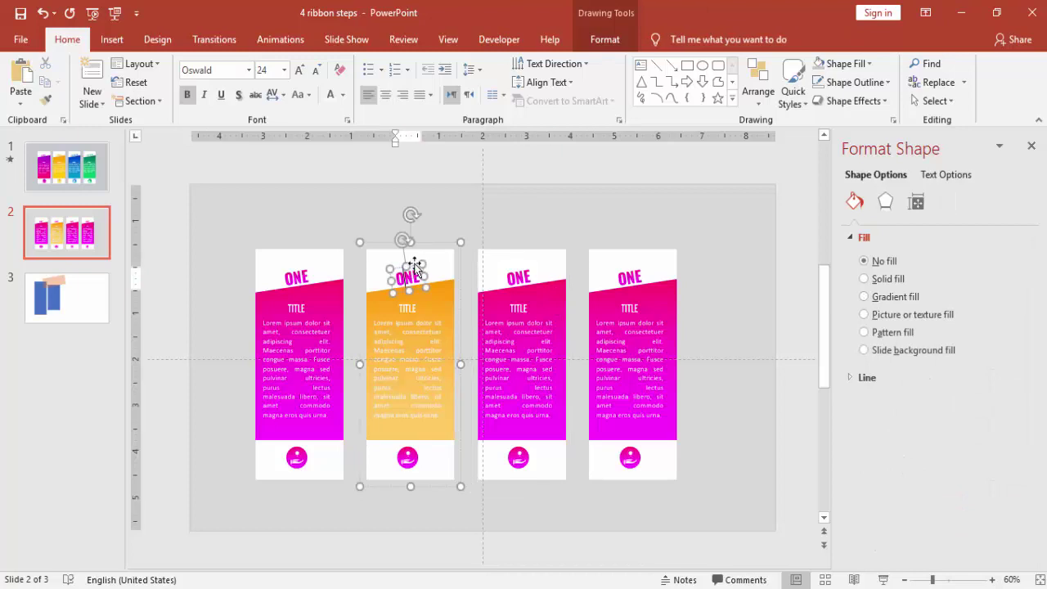
pyautogui.click(556, 360)
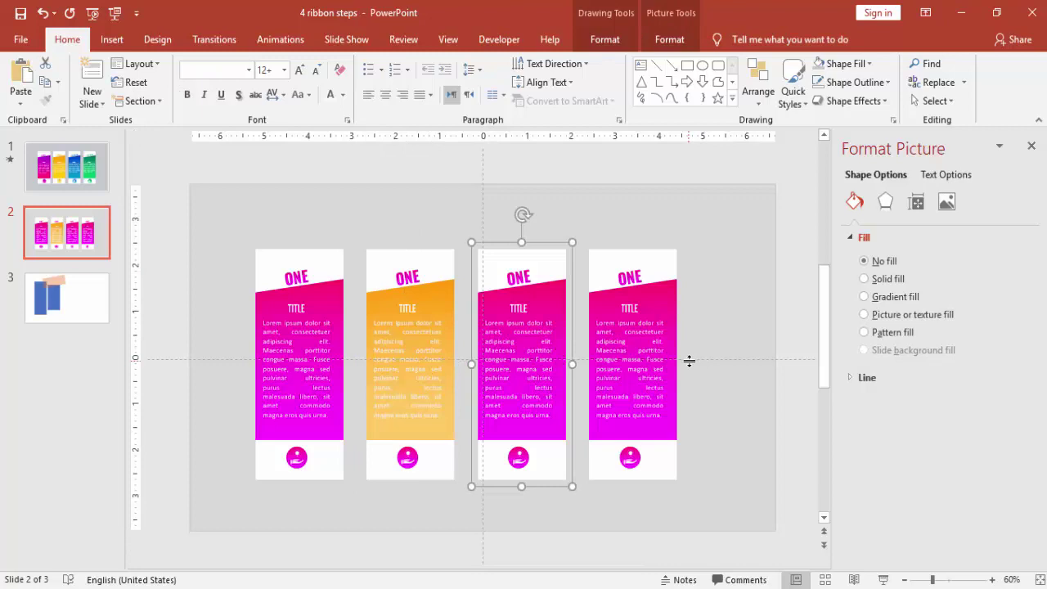
pyautogui.click(709, 327)
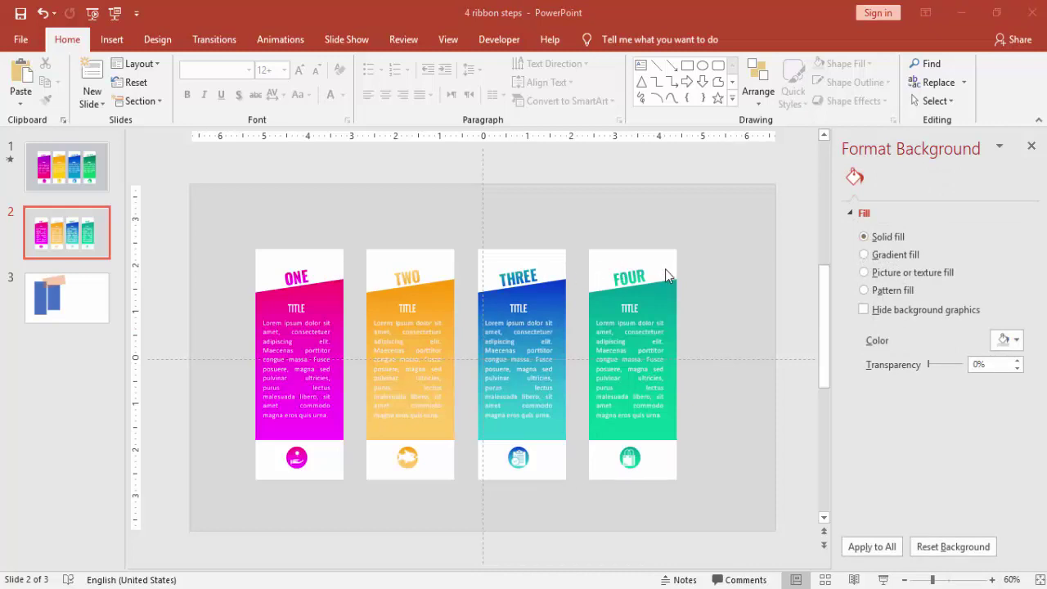
# Draw a thin rectangle bar across the tops of the four cards
pyautogui.click(110, 40)
pyautogui.click(280, 81)
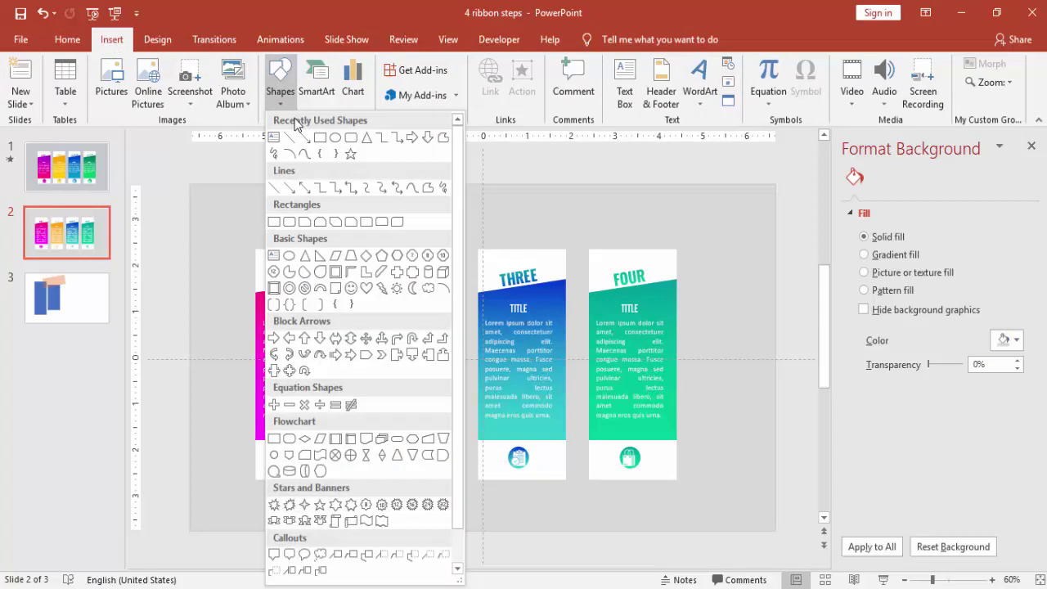
pyautogui.click(273, 222)
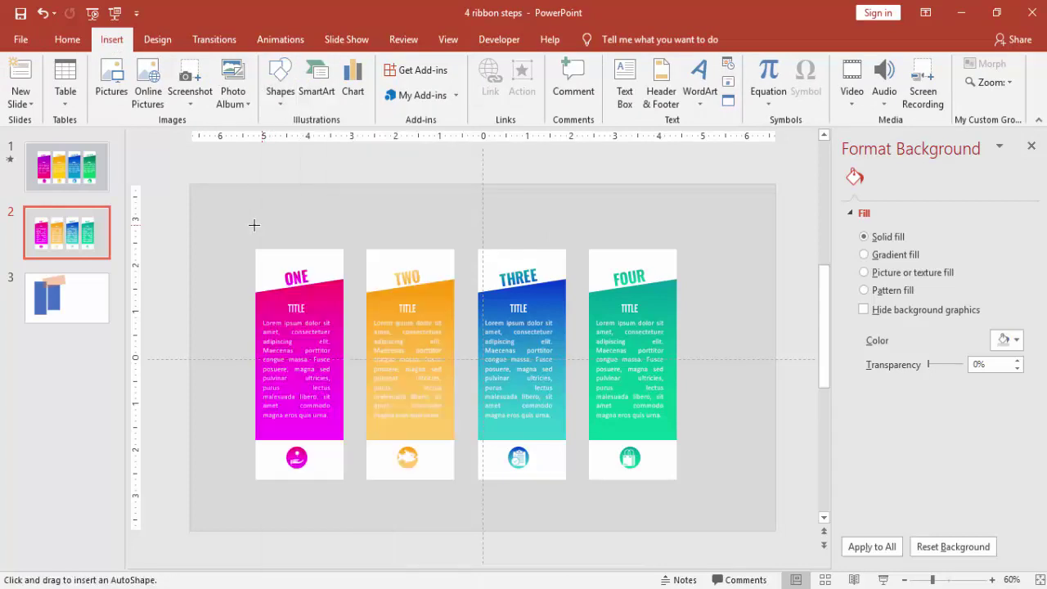
pyautogui.moveTo(240, 236); pyautogui.dragTo(717, 252)
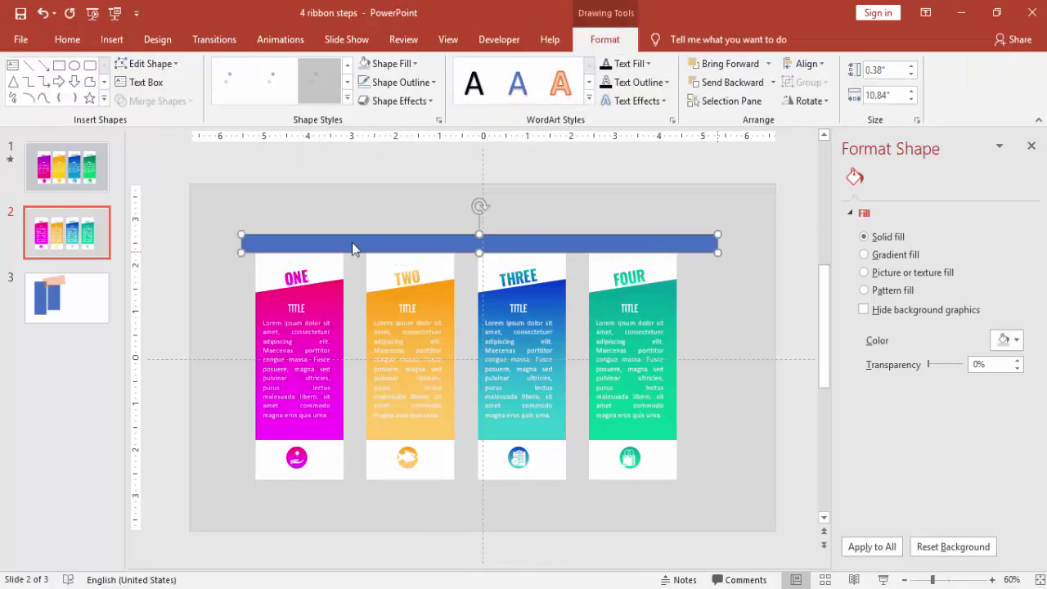
pyautogui.moveTo(240, 252); pyautogui.dragTo(220, 249)
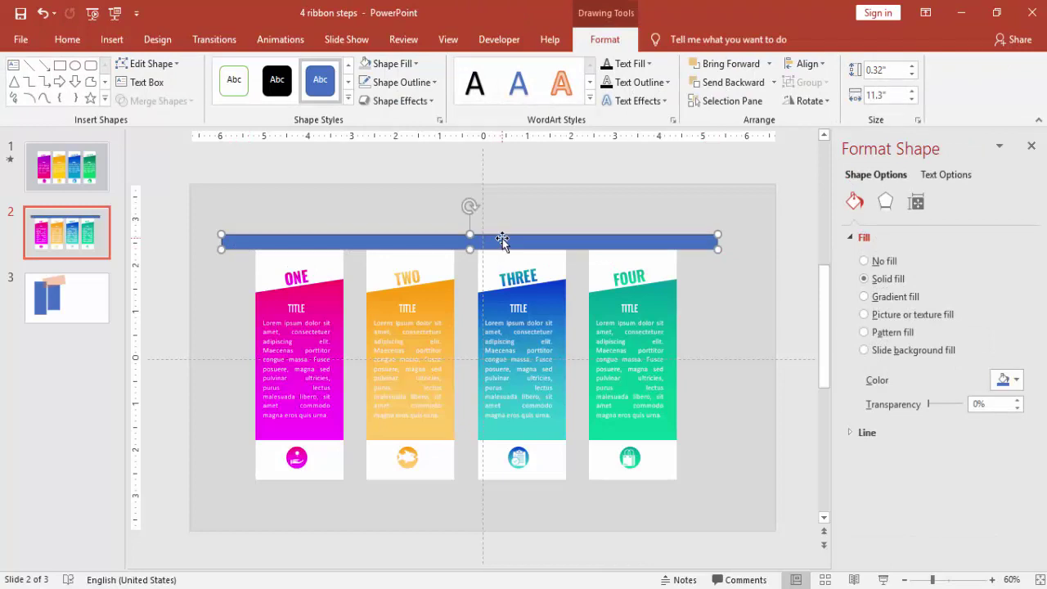
# Remove the bar's outline, fill it light grey, and drag it down the slide
pyautogui.click(401, 81)
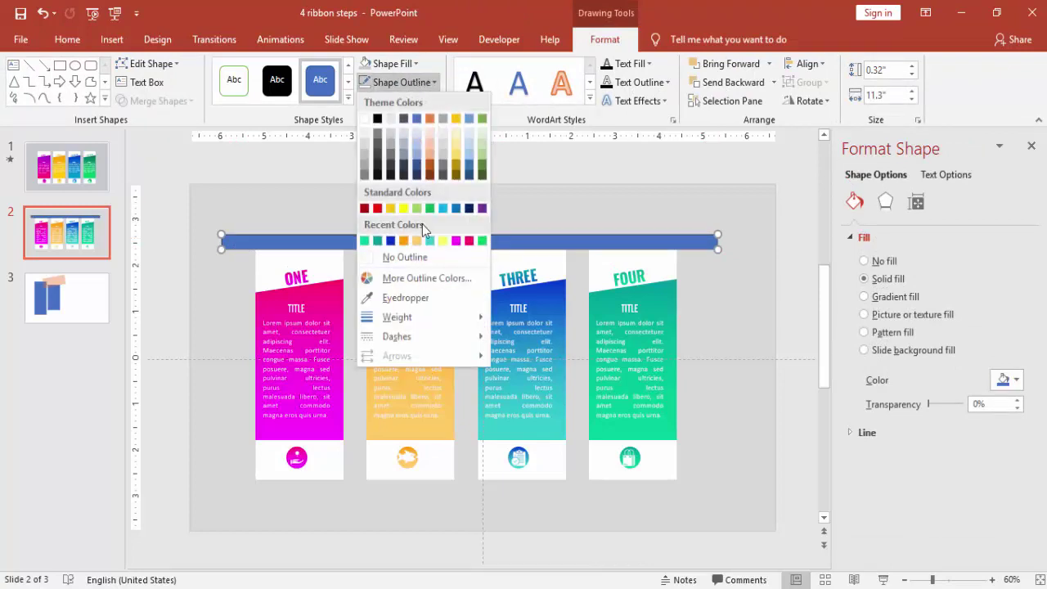
pyautogui.click(406, 257)
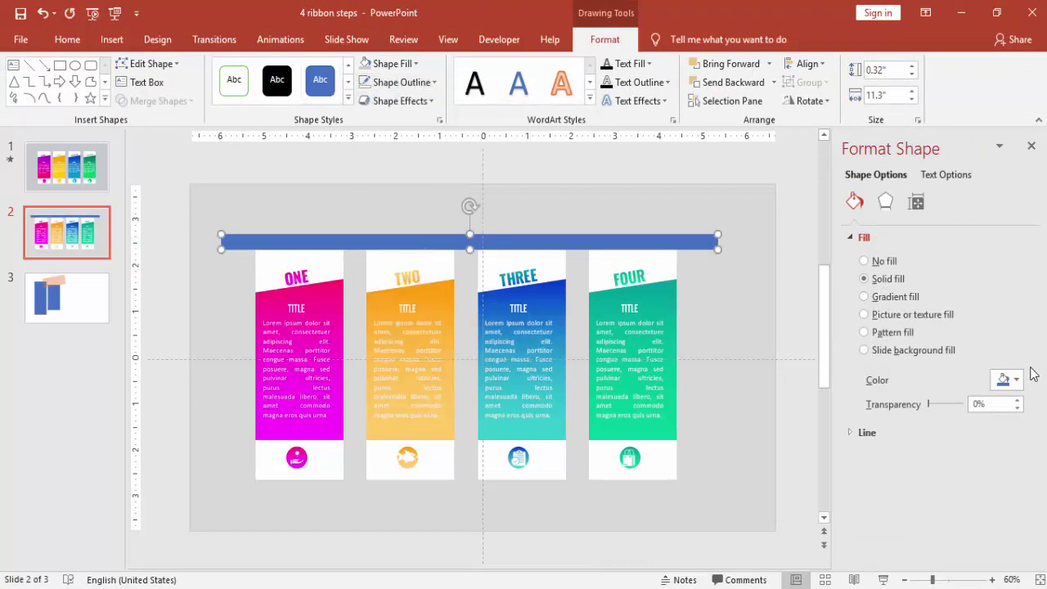
pyautogui.click(1005, 381)
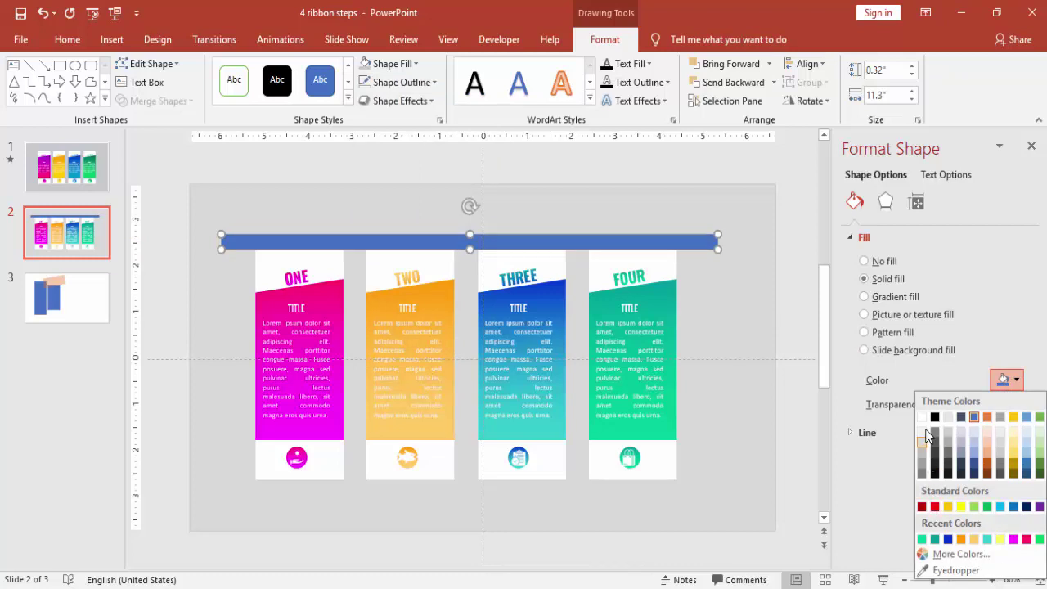
pyautogui.click(925, 442)
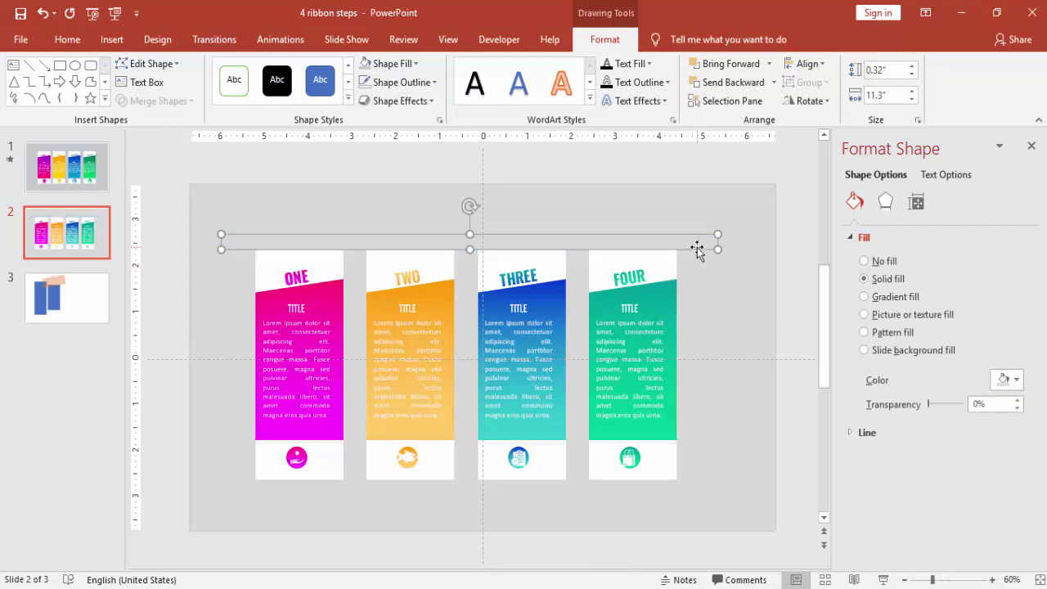
pyautogui.moveTo(697, 248); pyautogui.dragTo(694, 483)
# Return the bar to the top and give it an outer shadow with 4 pt distance
pyautogui.hotkey('ctrl', 'z')
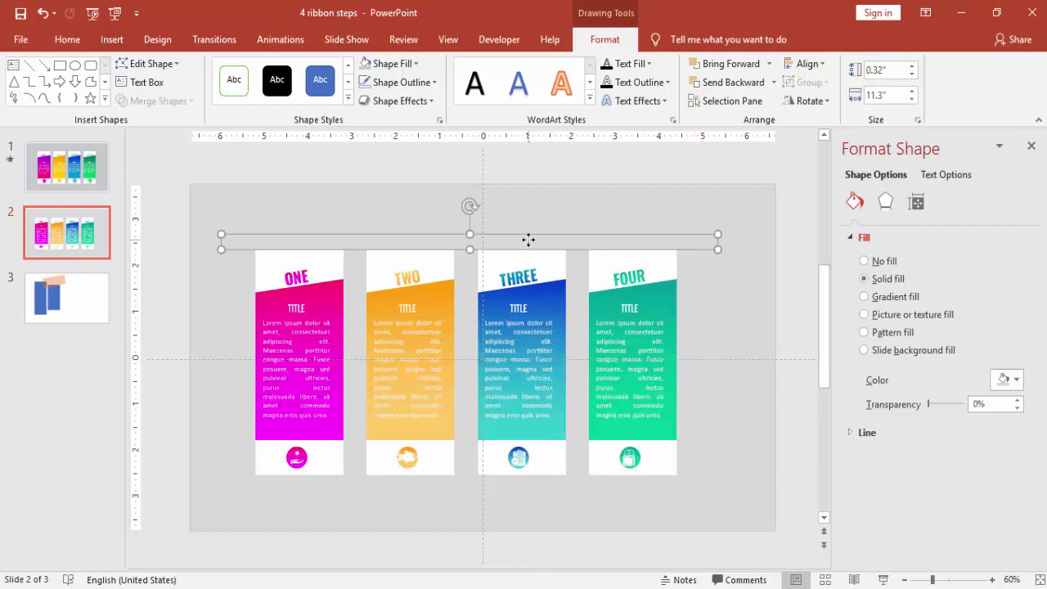
pyautogui.click(884, 201)
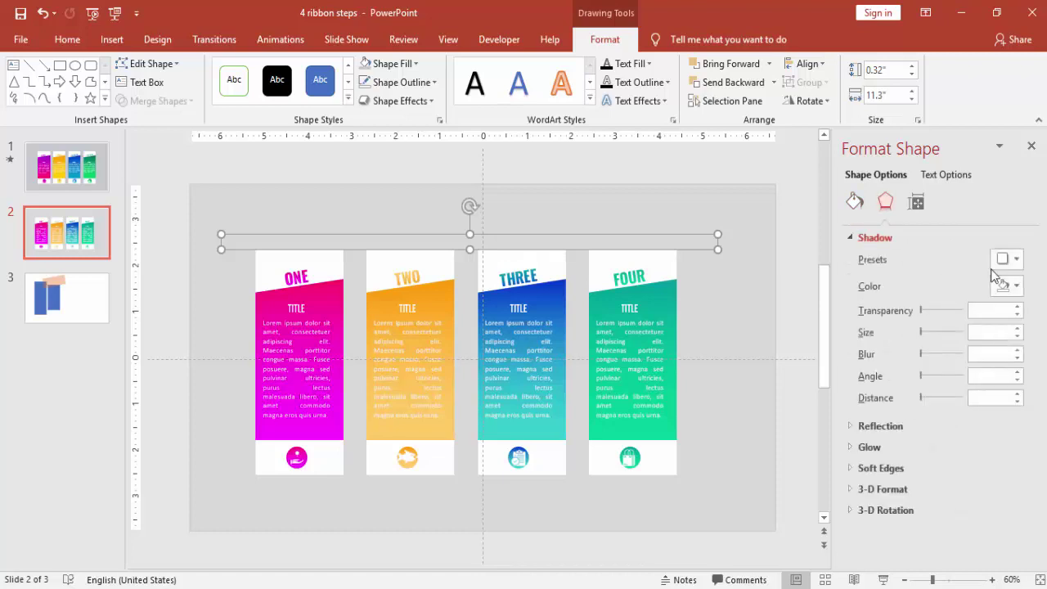
pyautogui.click(1005, 272)
pyautogui.click(978, 370)
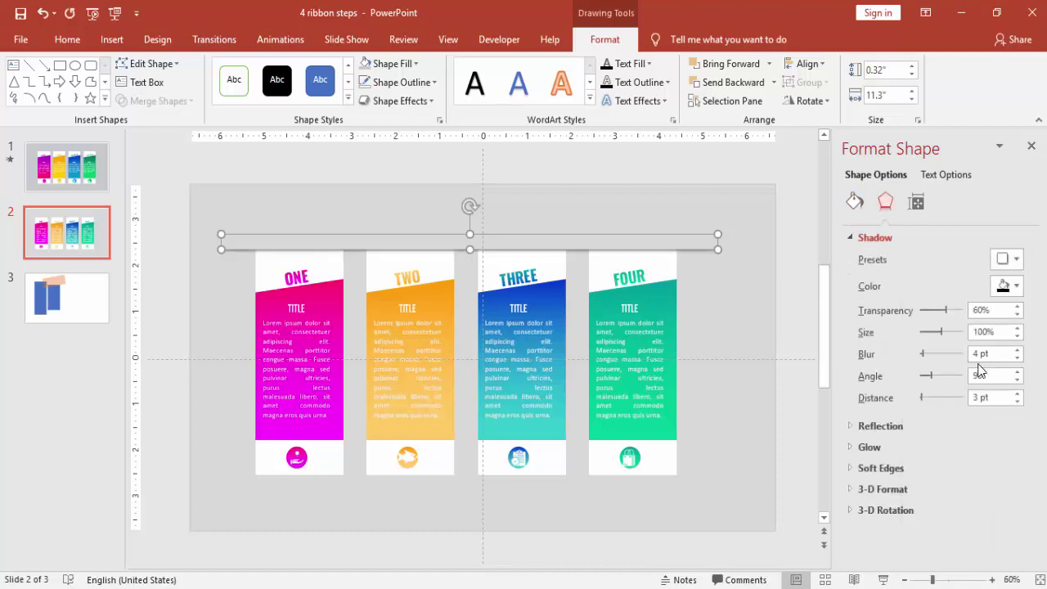
pyautogui.click(1018, 394)
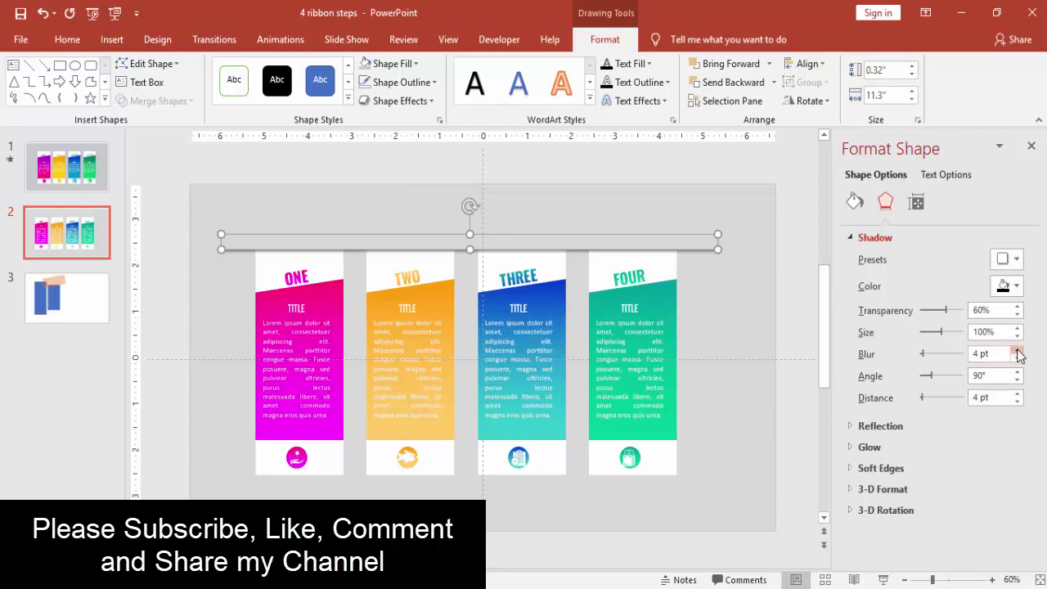
# Give the bottom bar an outer shadow pushed slightly further out
pyautogui.click(533, 484)
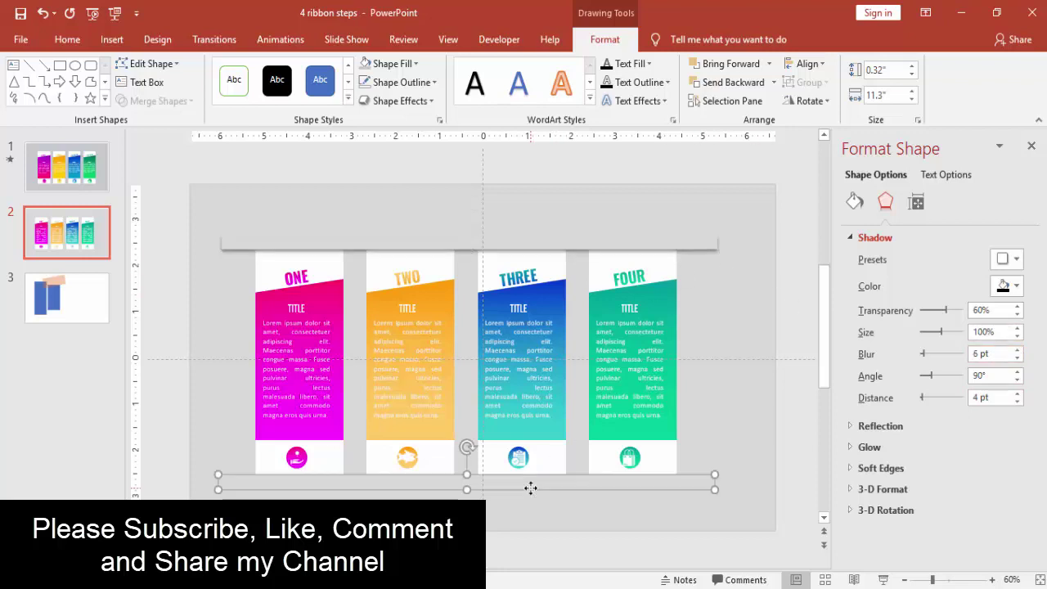
pyautogui.click(1004, 261)
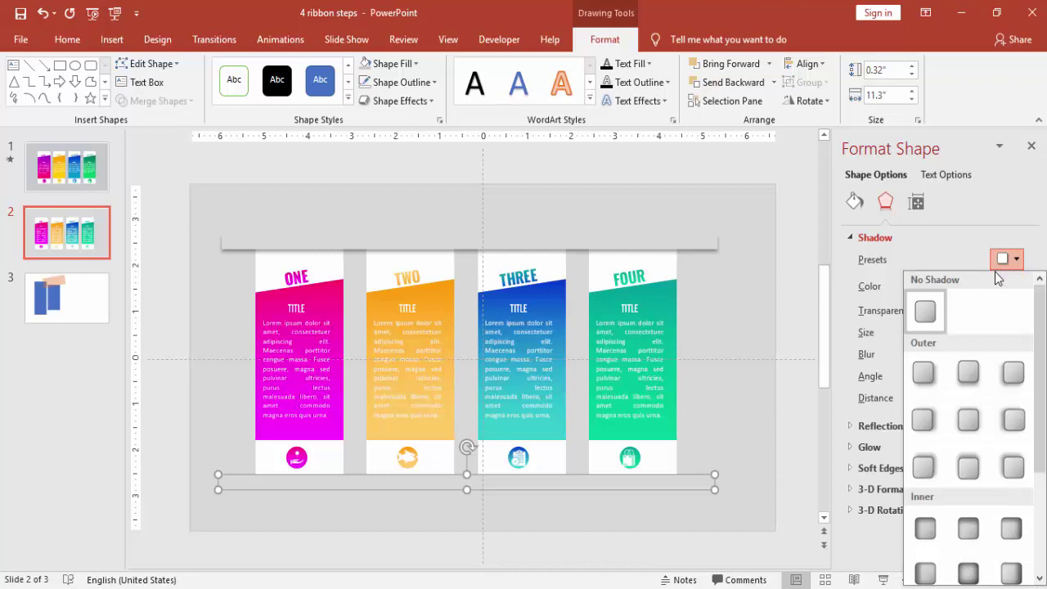
pyautogui.click(973, 466)
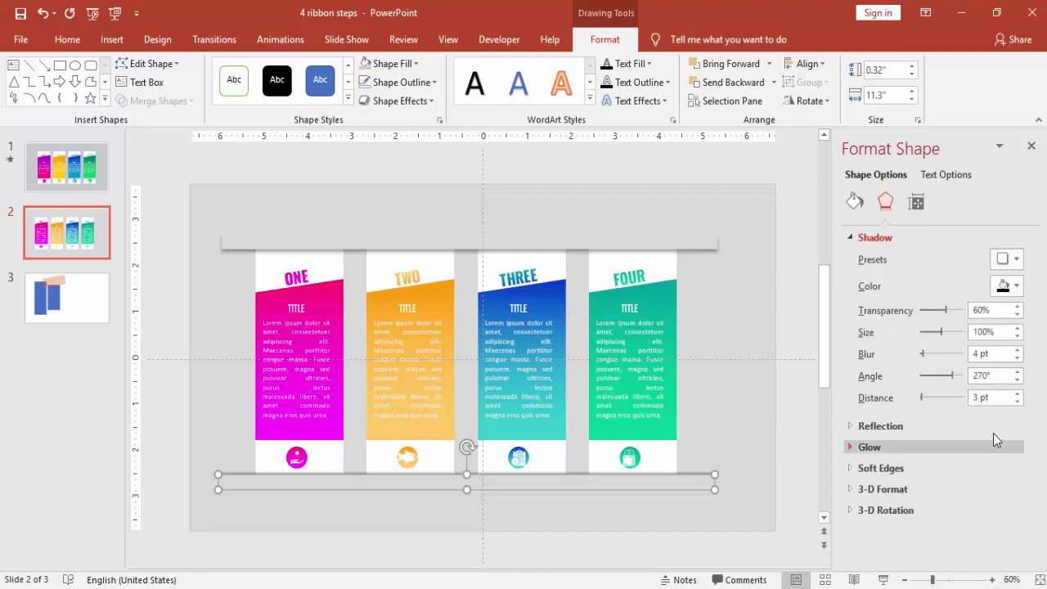
pyautogui.click(1018, 394)
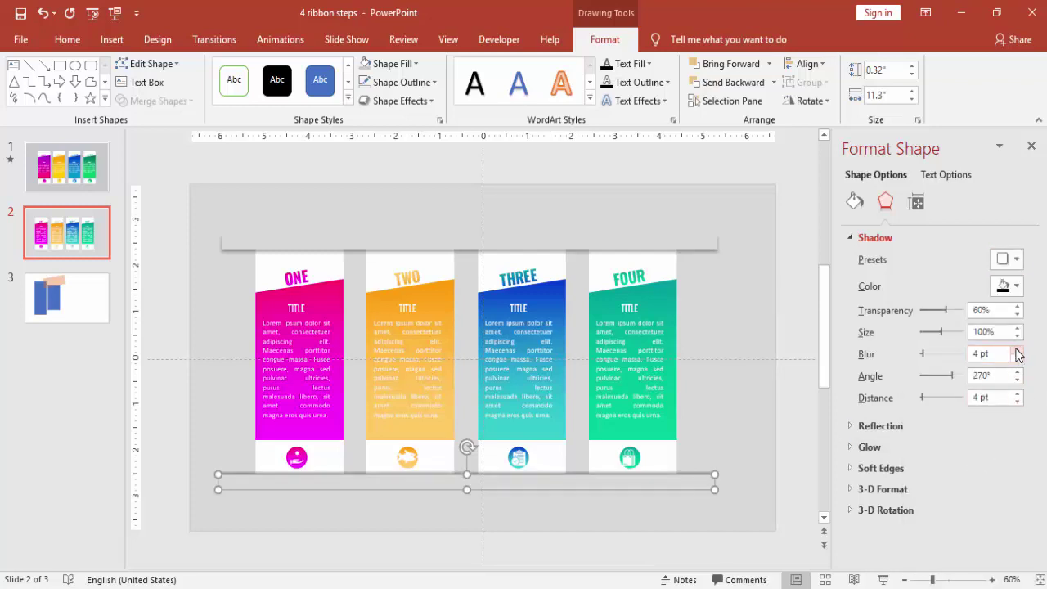
pyautogui.click(758, 286)
# Draw a wide rectangle over the top bar with no outline and light grey fill
pyautogui.click(110, 36)
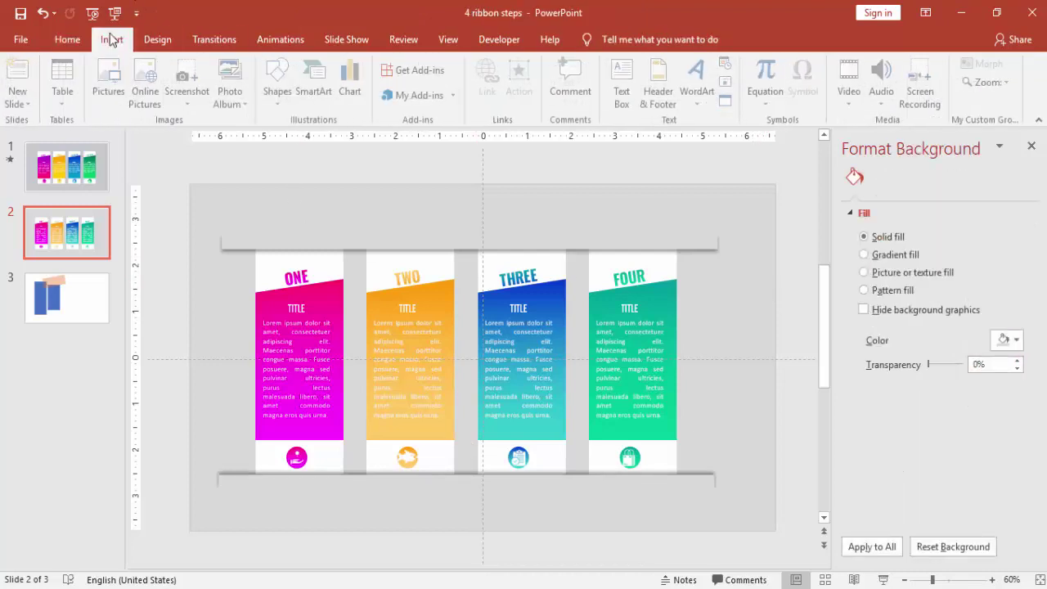
pyautogui.click(279, 82)
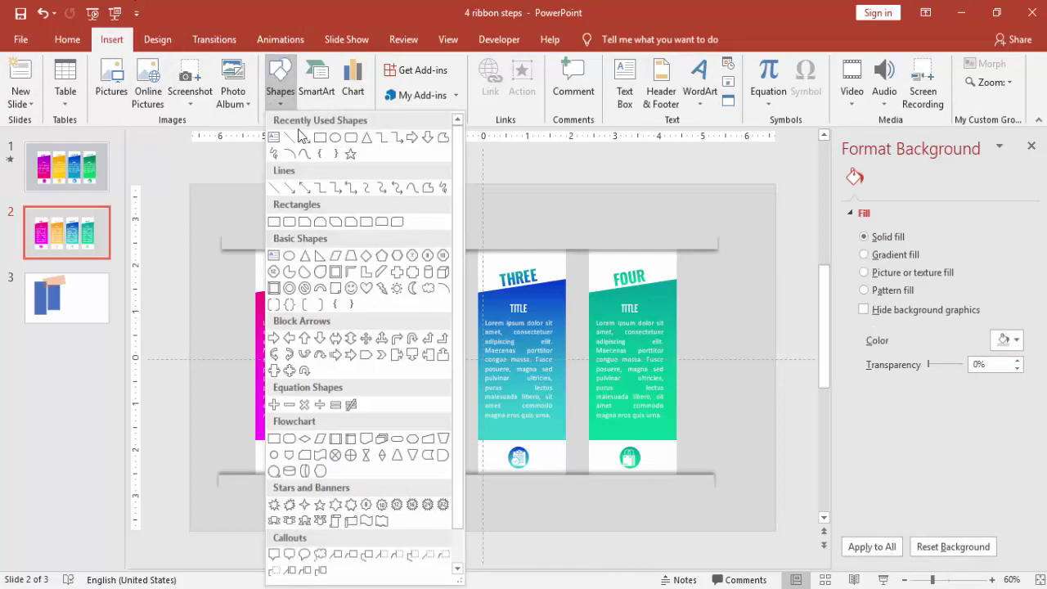
pyautogui.click(274, 221)
pyautogui.moveTo(214, 212); pyautogui.dragTo(742, 247)
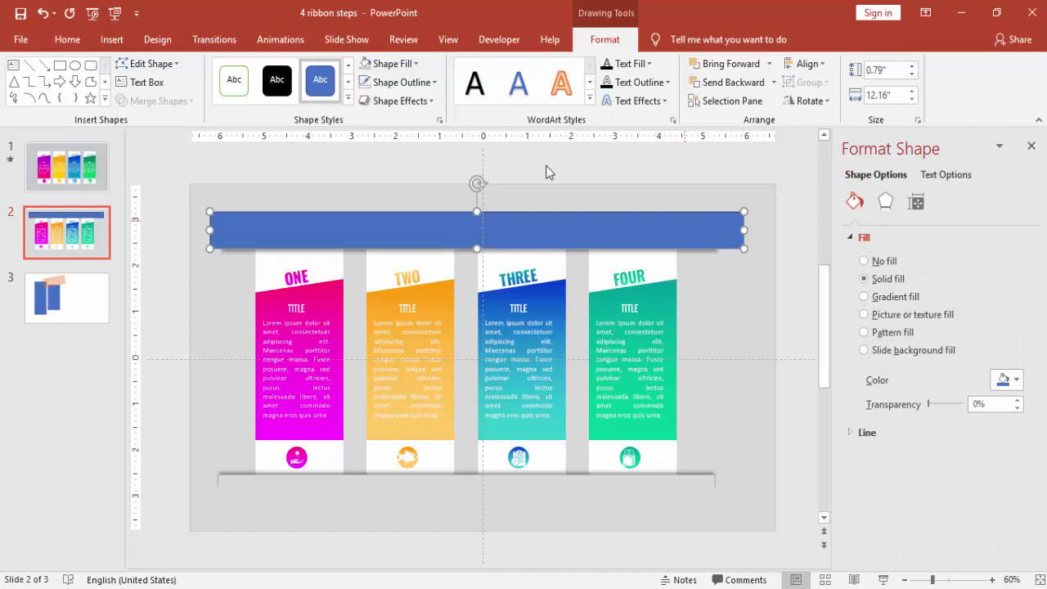
pyautogui.click(432, 81)
pyautogui.click(405, 262)
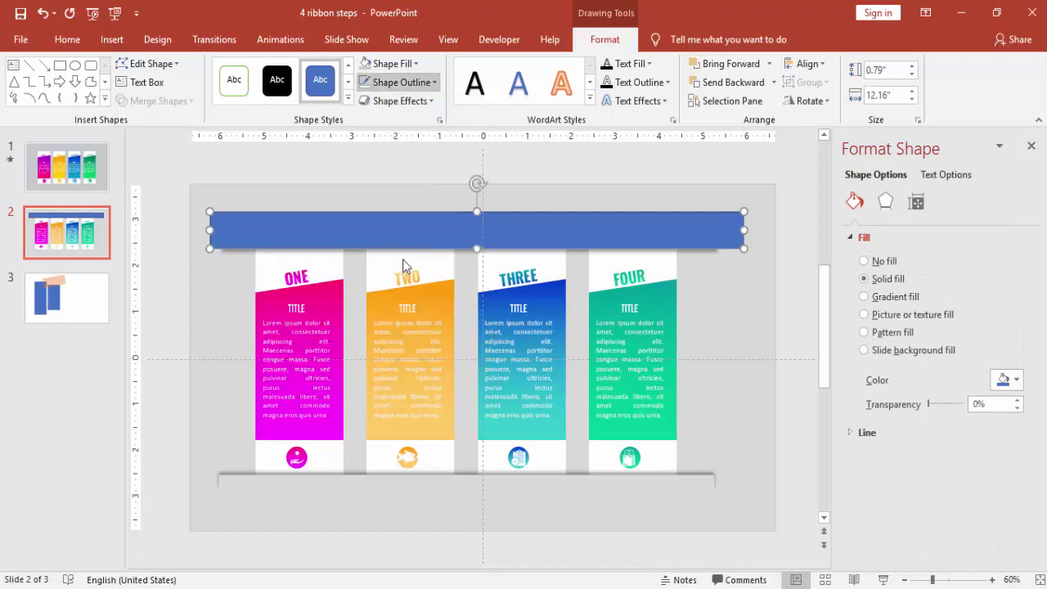
pyautogui.click(1006, 379)
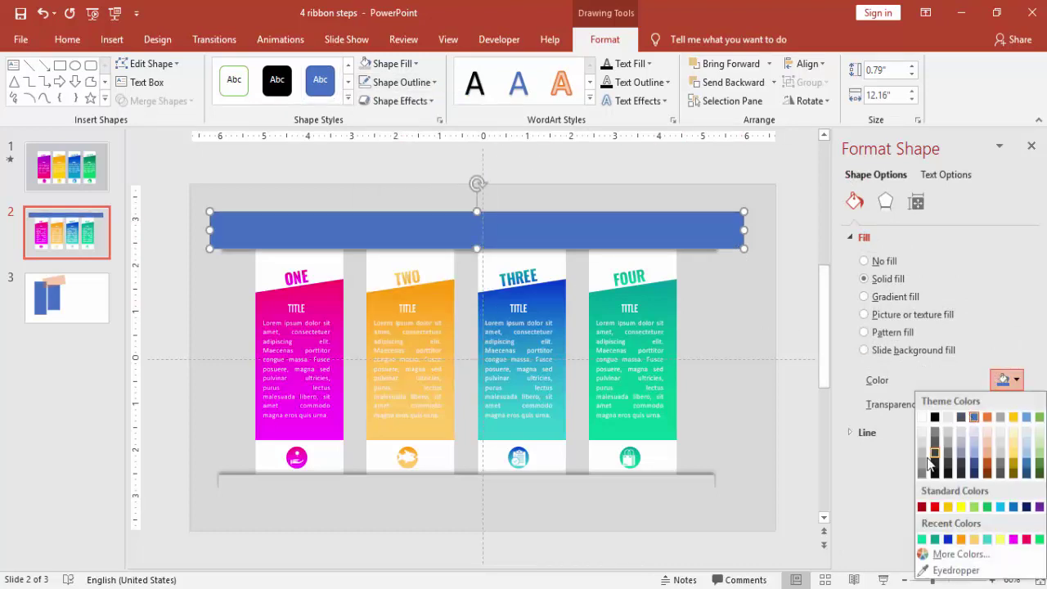
pyautogui.click(923, 447)
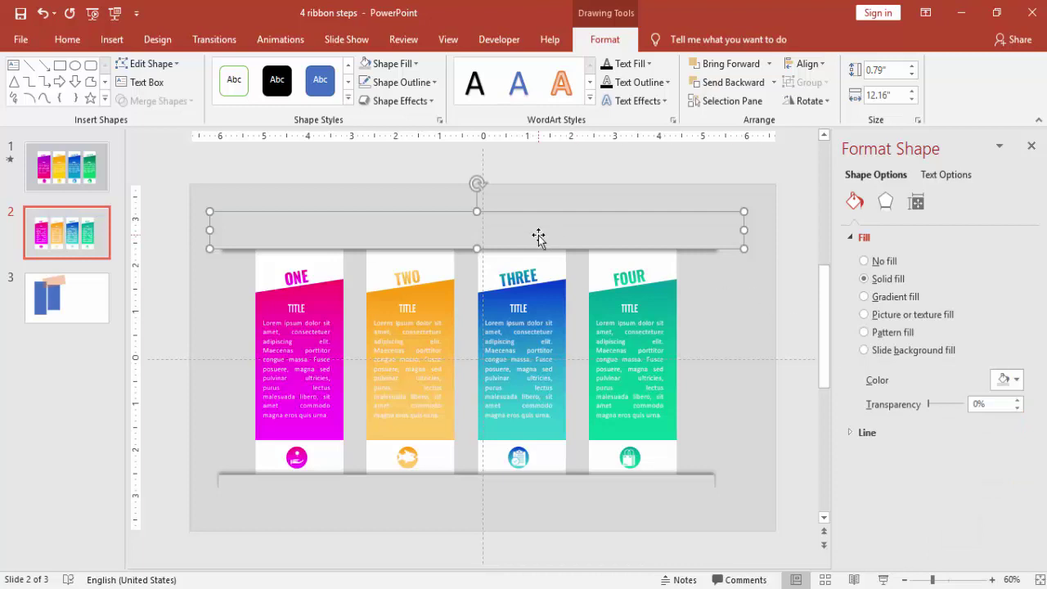
# Place a copy of the grey rectangle below the bottom bar
pyautogui.click(714, 290)
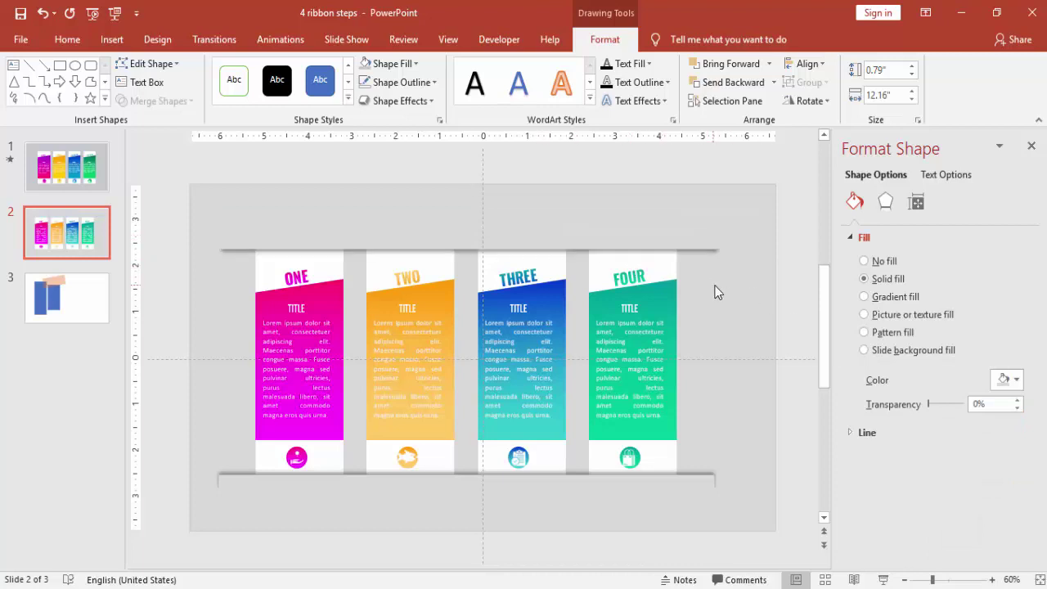
pyautogui.click(668, 211)
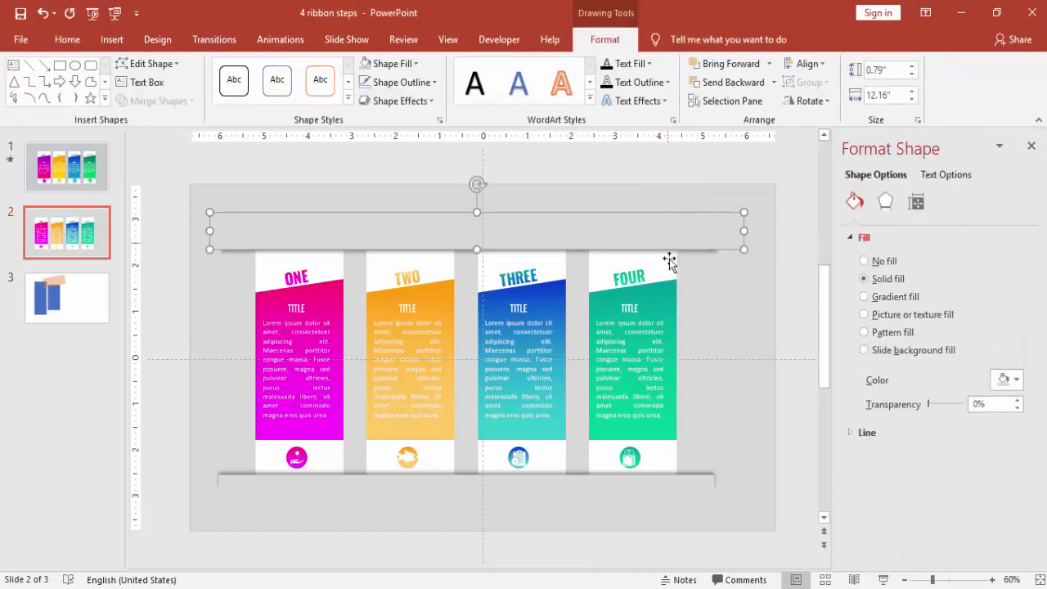
pyautogui.click(717, 287)
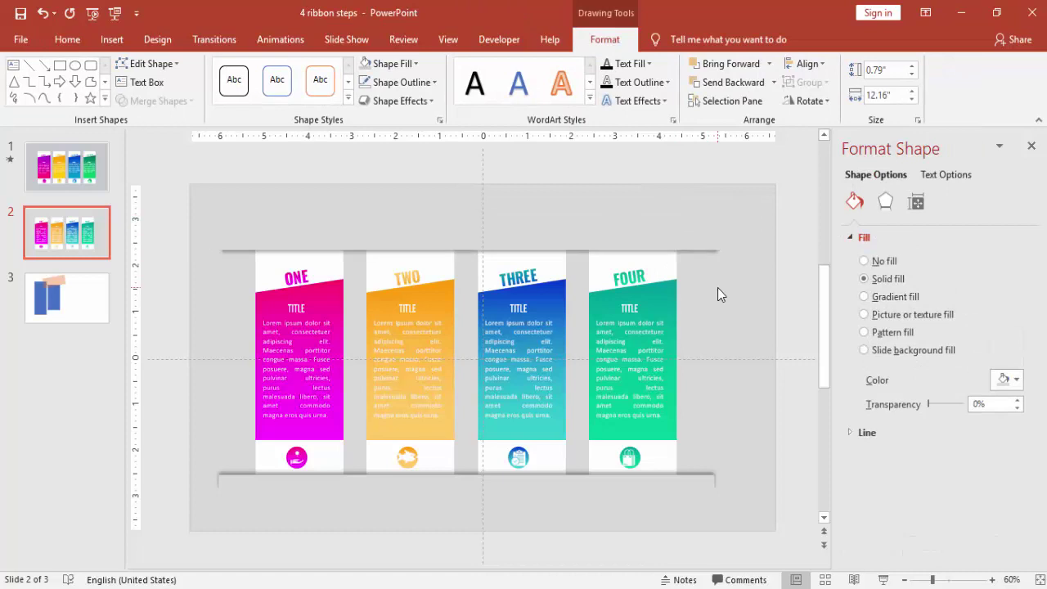
pyautogui.click(648, 231)
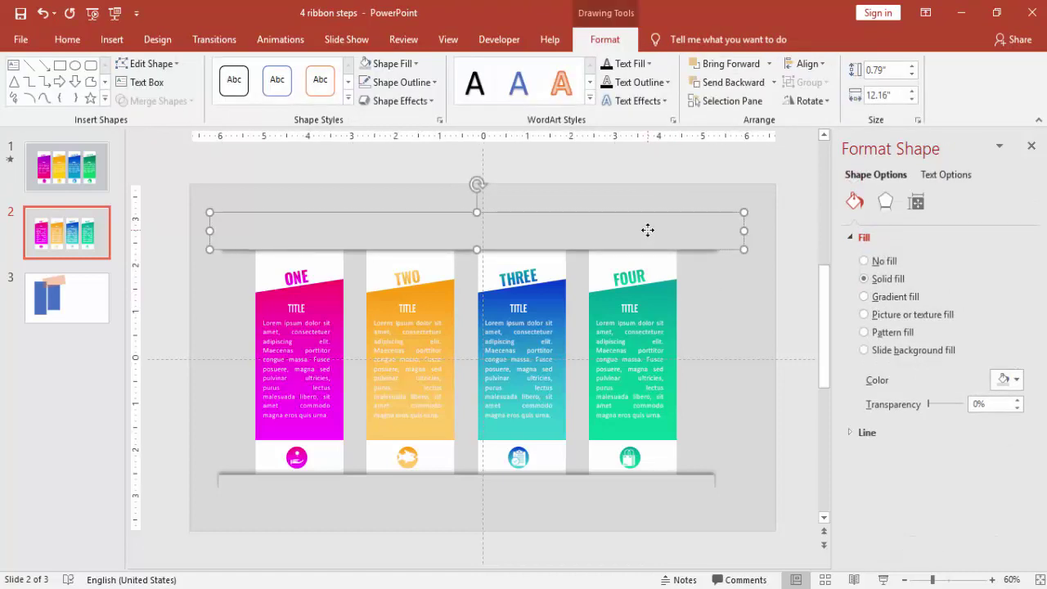
pyautogui.click(695, 284)
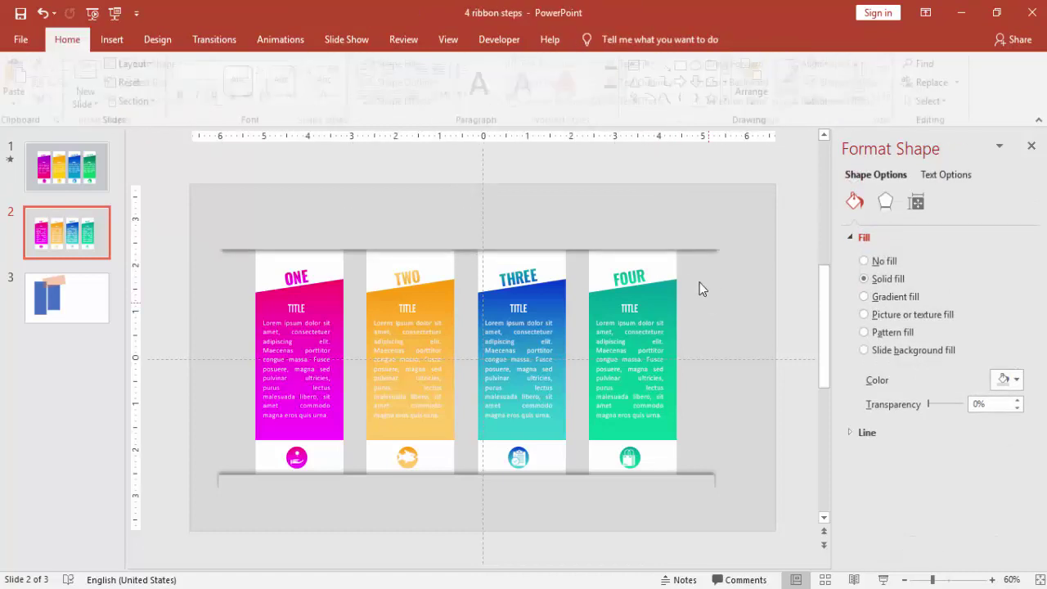
pyautogui.click(473, 234)
pyautogui.moveTo(491, 250)
pyautogui.mouseDown()
pyautogui.moveTo(502, 404)
pyautogui.moveTo(498, 500)
pyautogui.moveTo(488, 504)
pyautogui.moveTo(493, 496)
pyautogui.mouseUp()
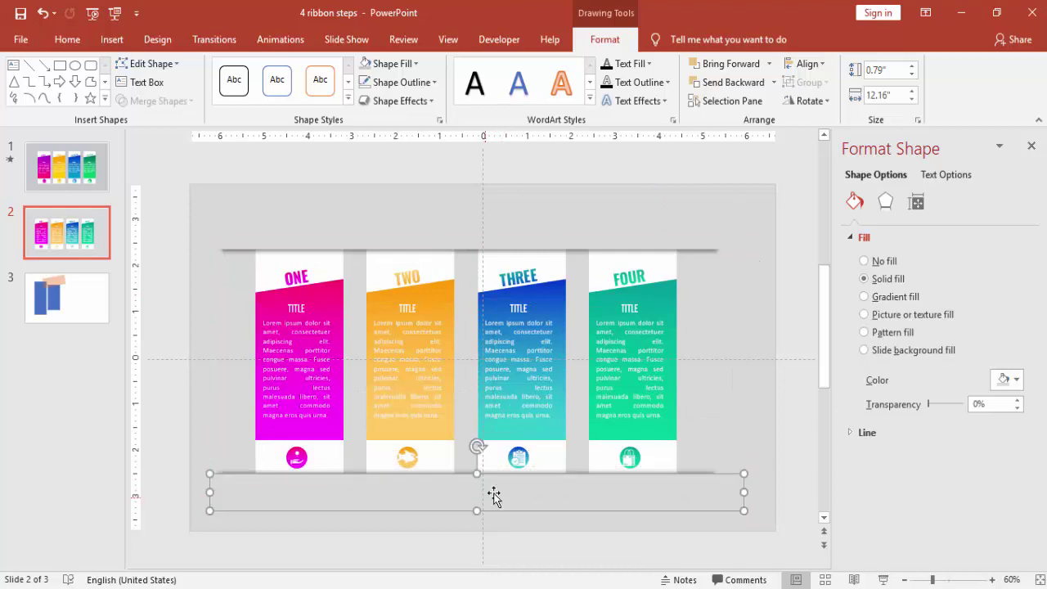
pyautogui.click(705, 415)
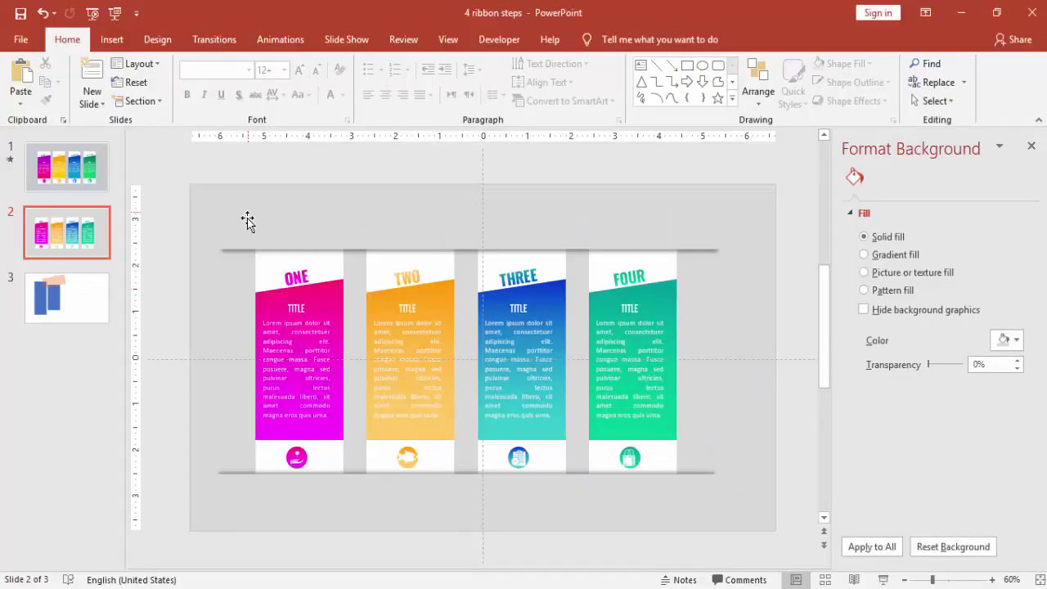
# Give the ONE card a Fly In animation from the left
pyautogui.click(333, 257)
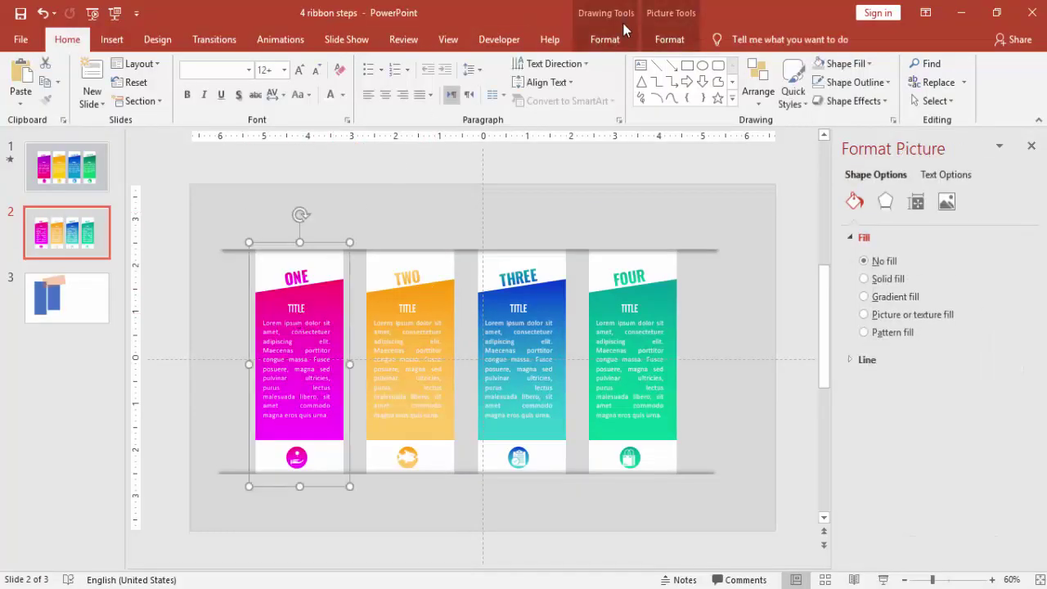
pyautogui.click(1031, 146)
pyautogui.click(300, 39)
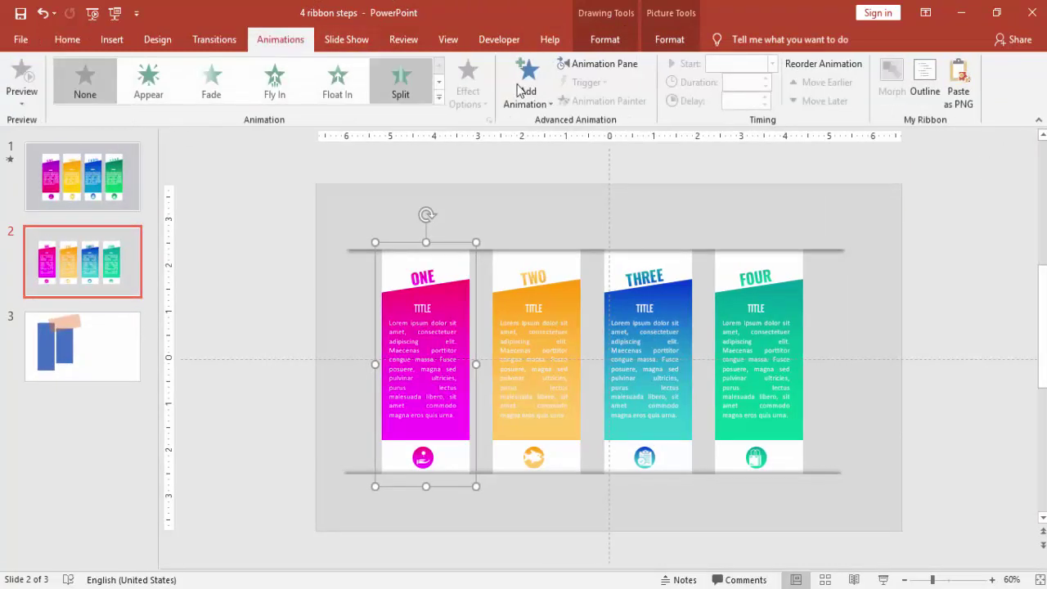
pyautogui.click(597, 65)
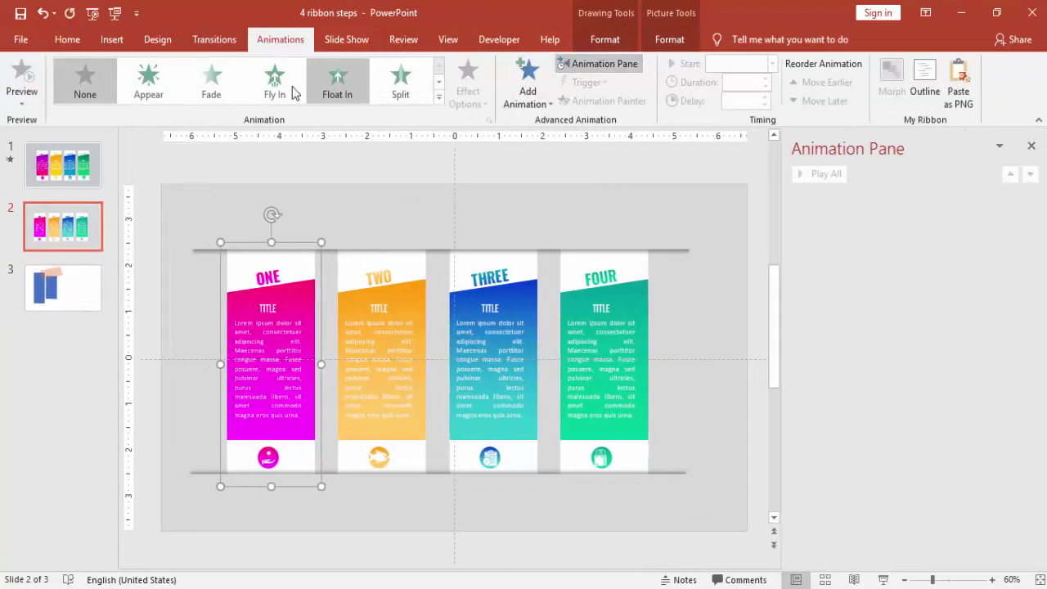
pyautogui.click(293, 93)
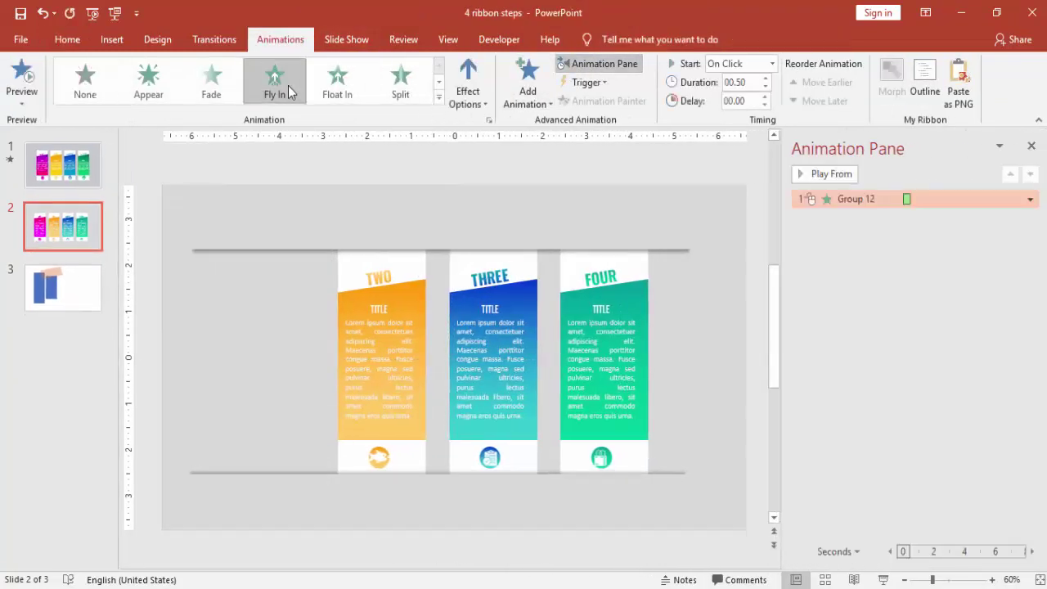
pyautogui.click(478, 96)
pyautogui.click(515, 255)
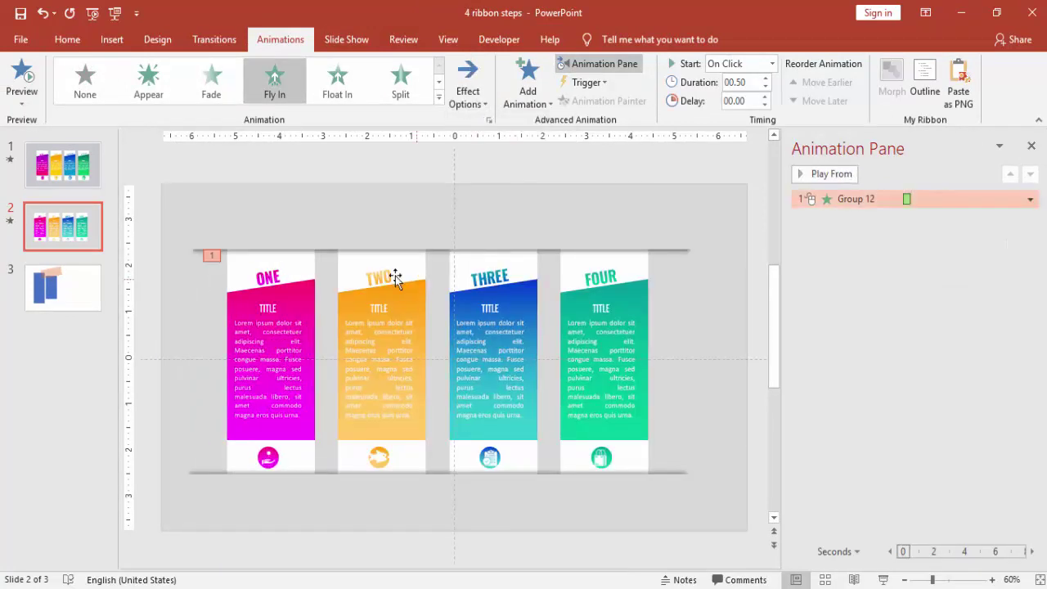
# Copy ONE's fly-in animation onto the TWO, THREE and FOUR cards with Animation Painter
pyautogui.click(287, 274)
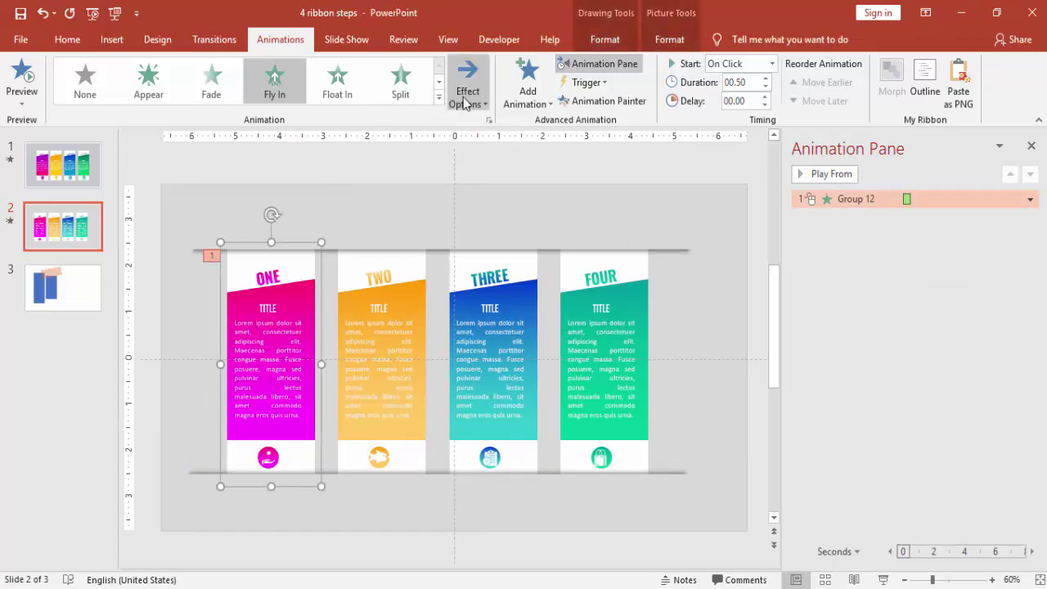
pyautogui.click(606, 101)
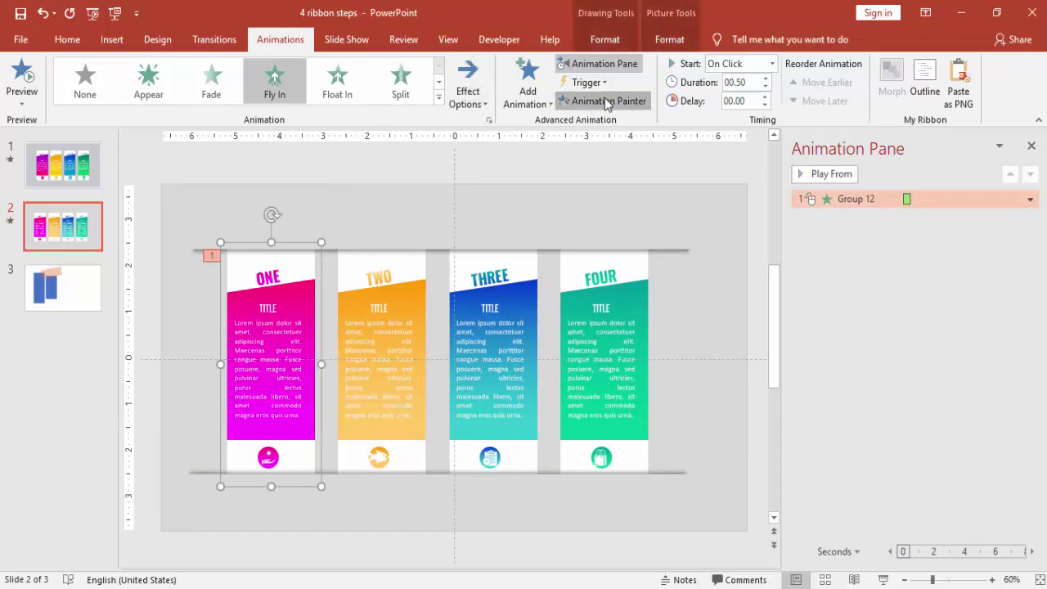
pyautogui.click(402, 277)
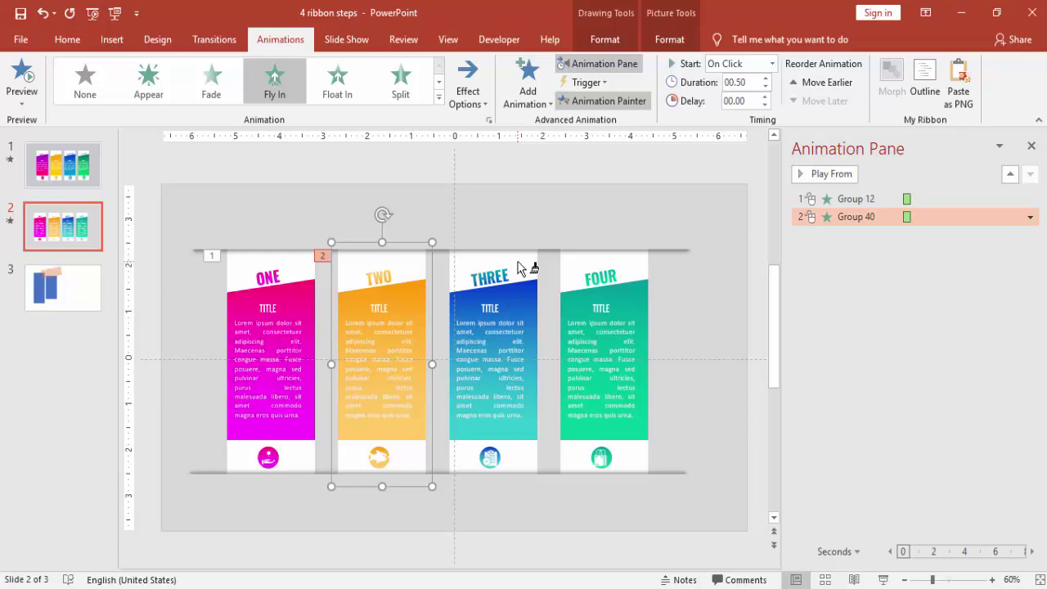
pyautogui.click(520, 269)
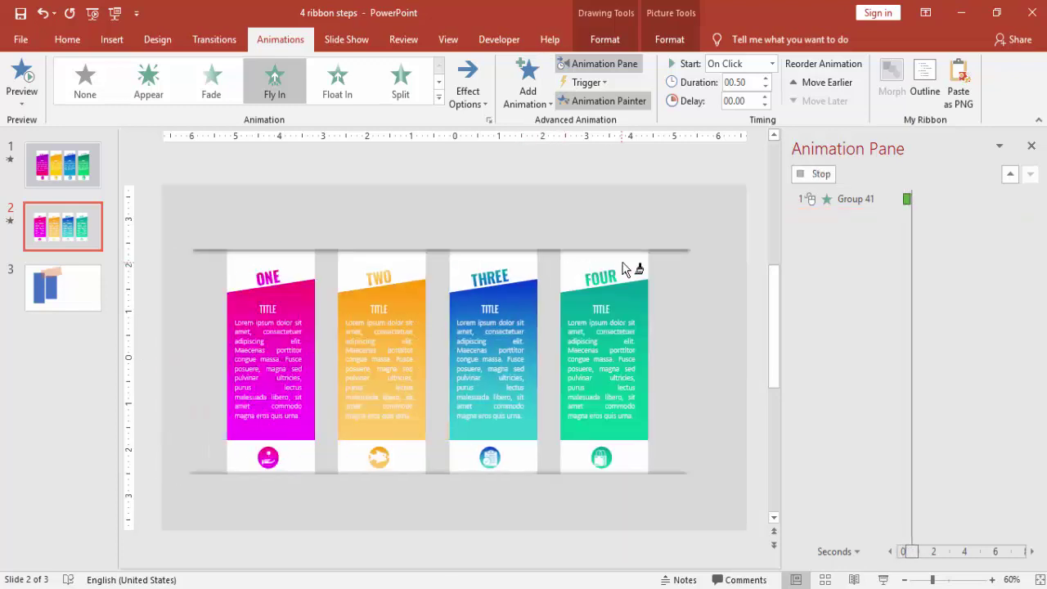
pyautogui.click(632, 270)
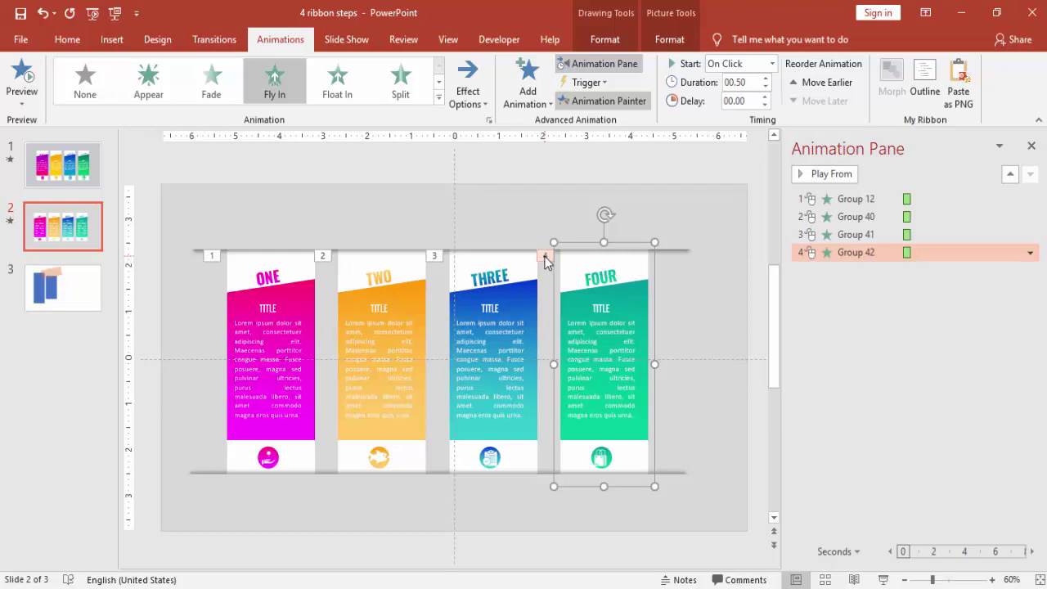
pyautogui.click(544, 260)
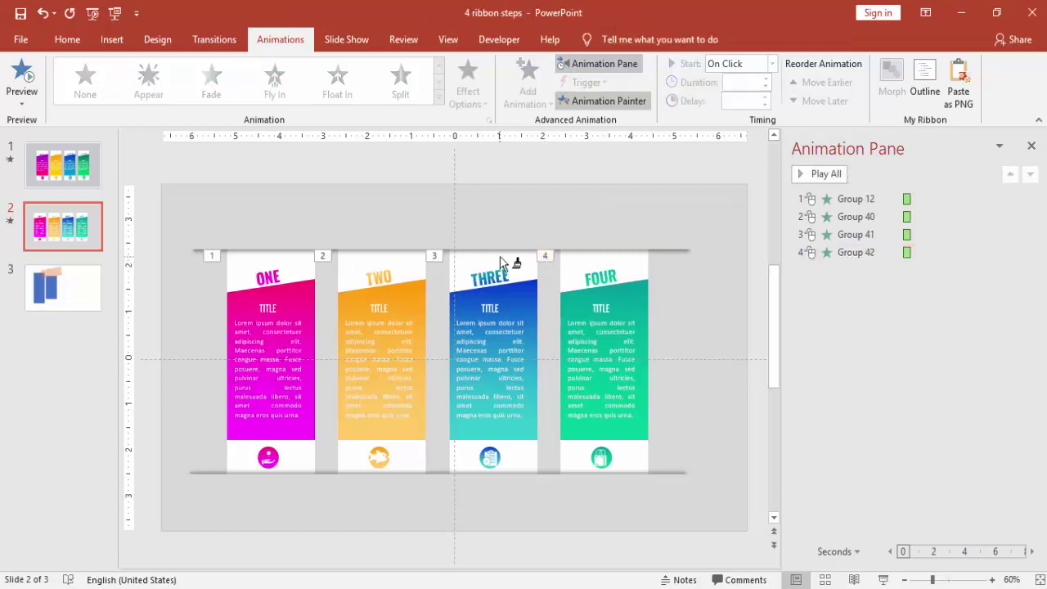
# Make the THREE and FOUR cards fly in from the right
pyautogui.click(507, 255)
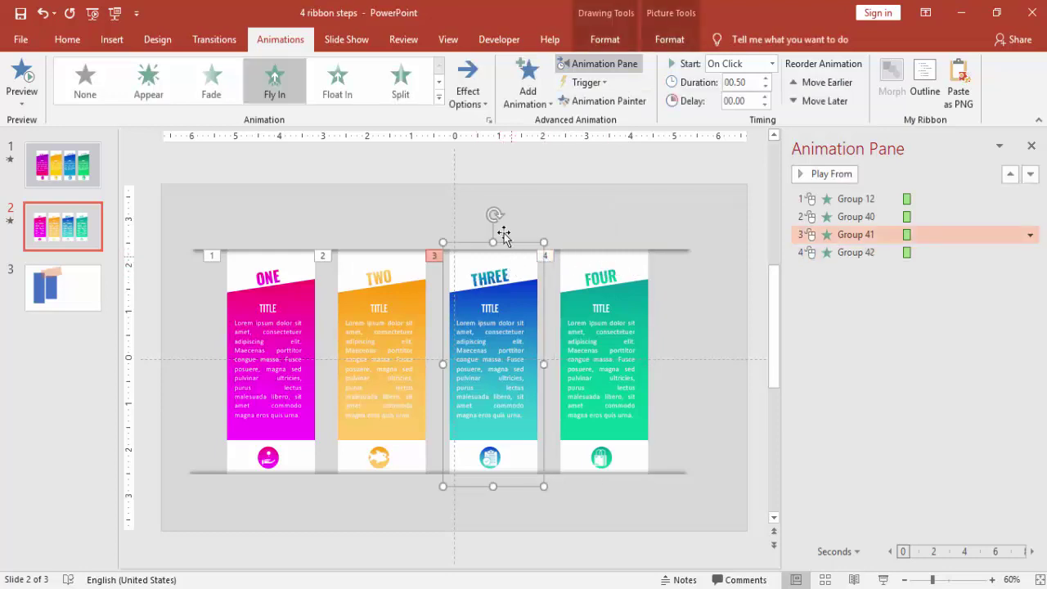
pyautogui.click(478, 101)
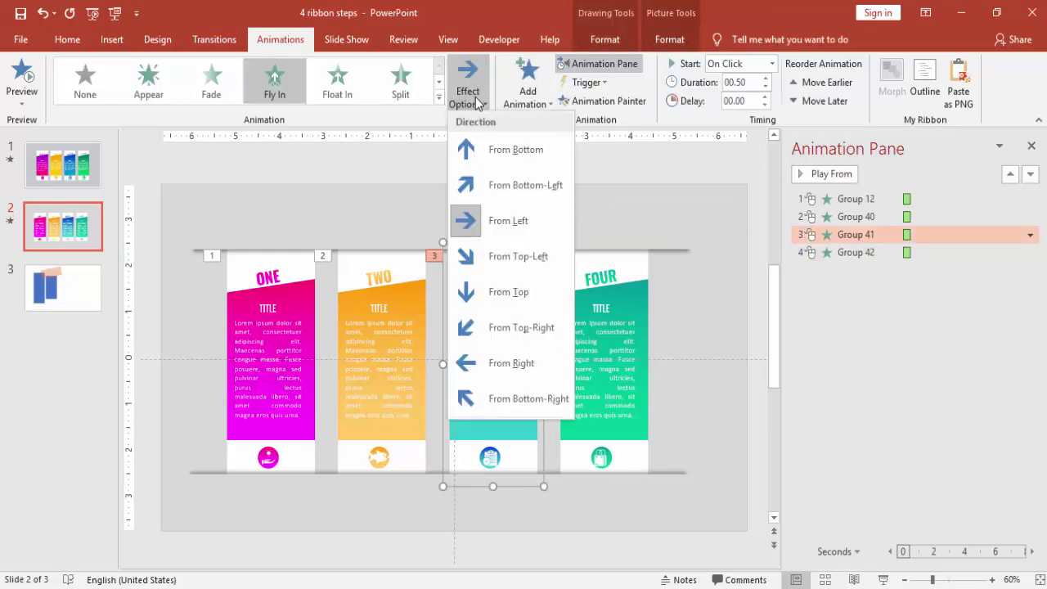
pyautogui.click(512, 362)
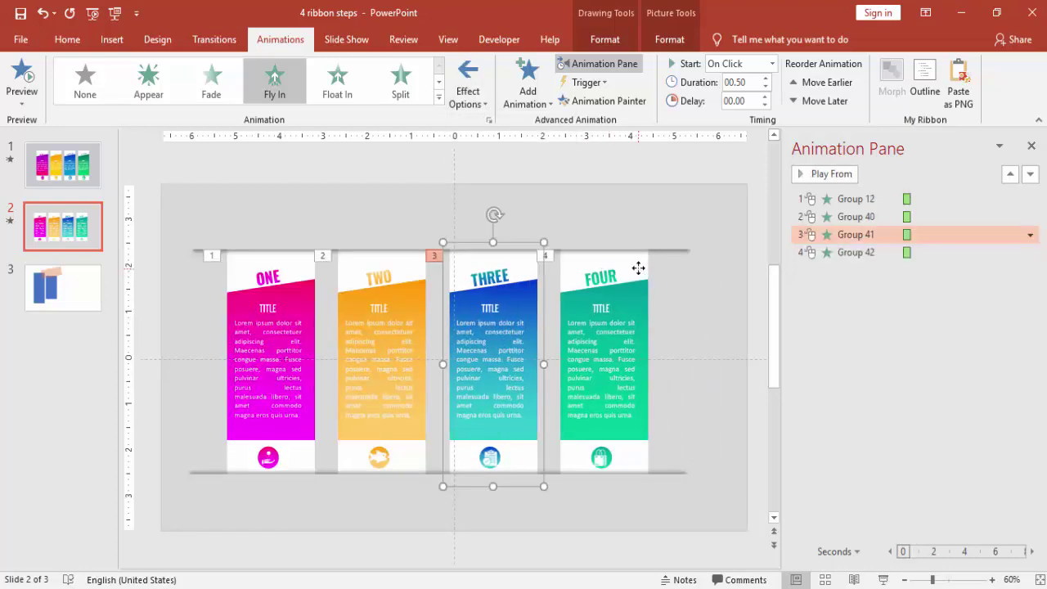
pyautogui.click(636, 269)
pyautogui.click(468, 98)
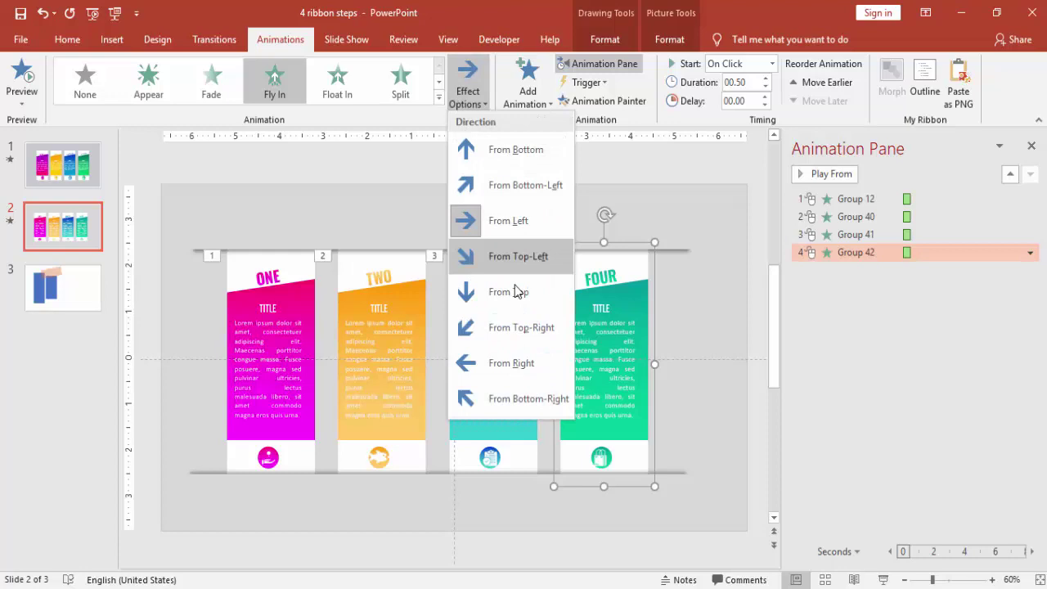
pyautogui.click(517, 362)
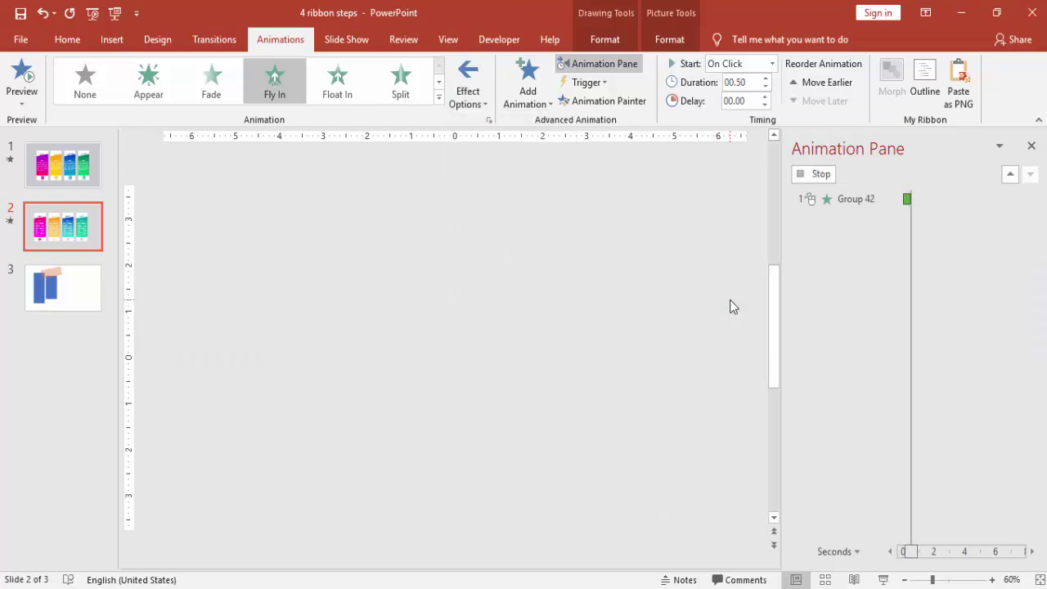